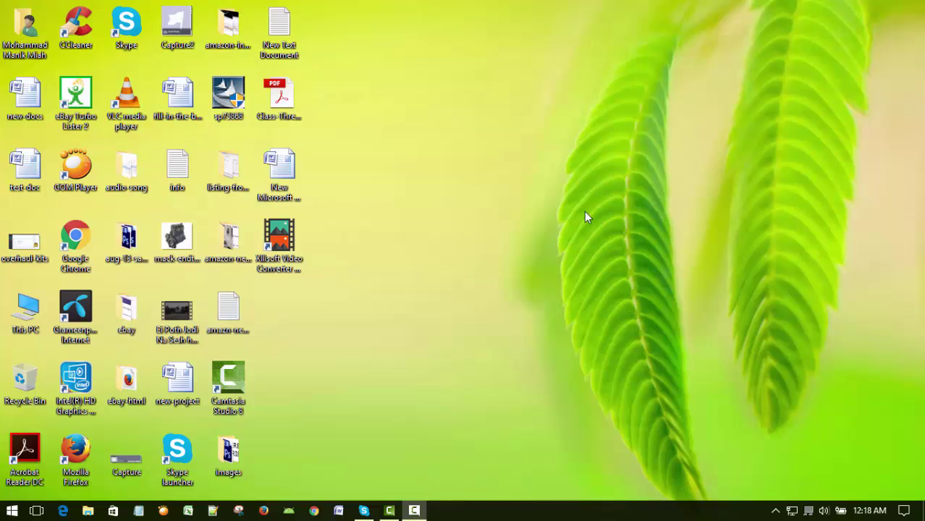
Refresh the desktop, launch Word 2007 and show its Recent Documents list.
{"action": "right_click", "coordinate": [546, 194]}
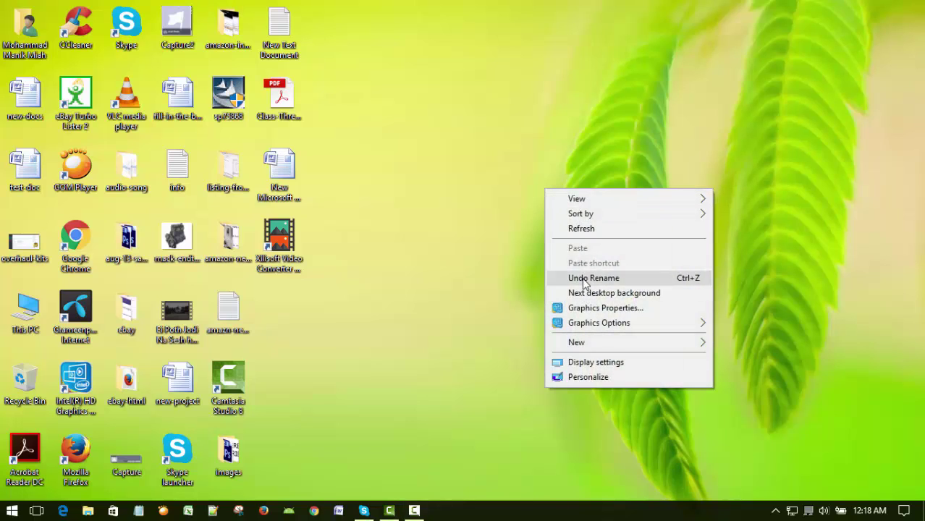
{"action": "left_click", "coordinate": [584, 229]}
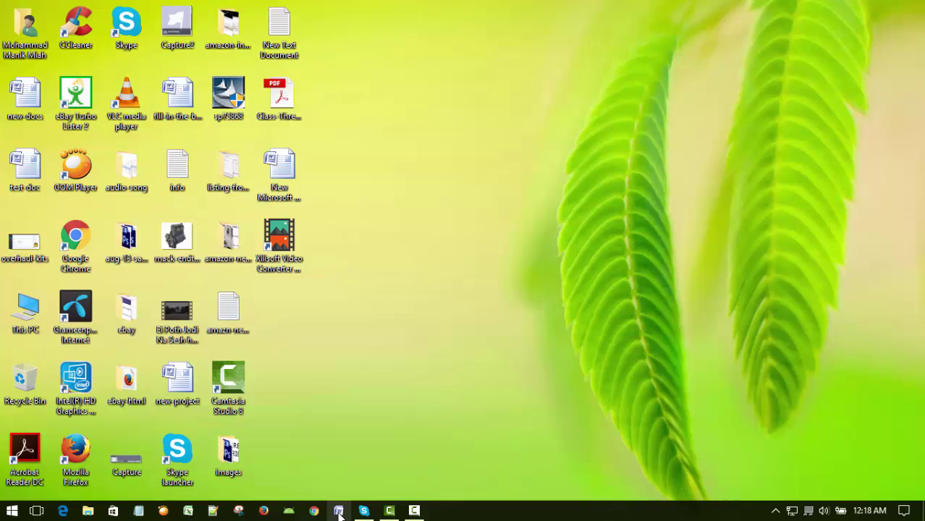
{"action": "left_click", "coordinate": [339, 511]}
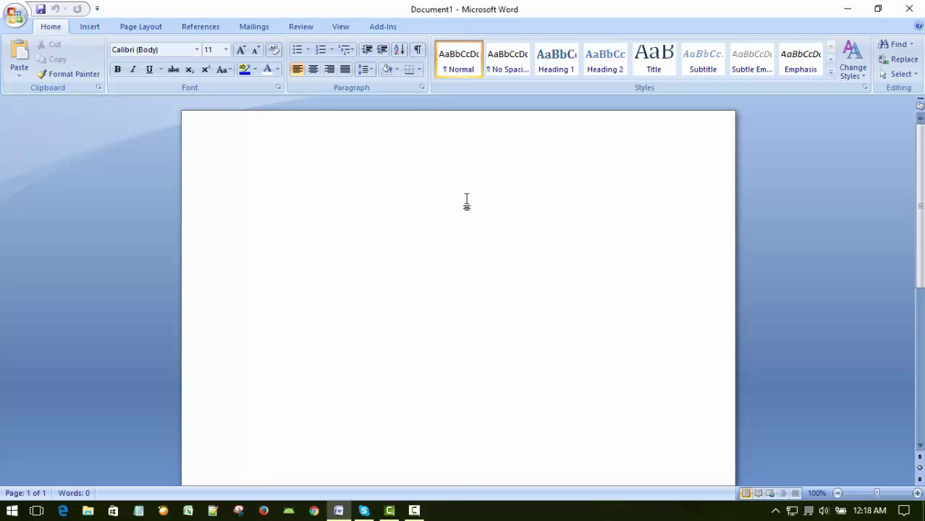
{"action": "left_click", "coordinate": [16, 16]}
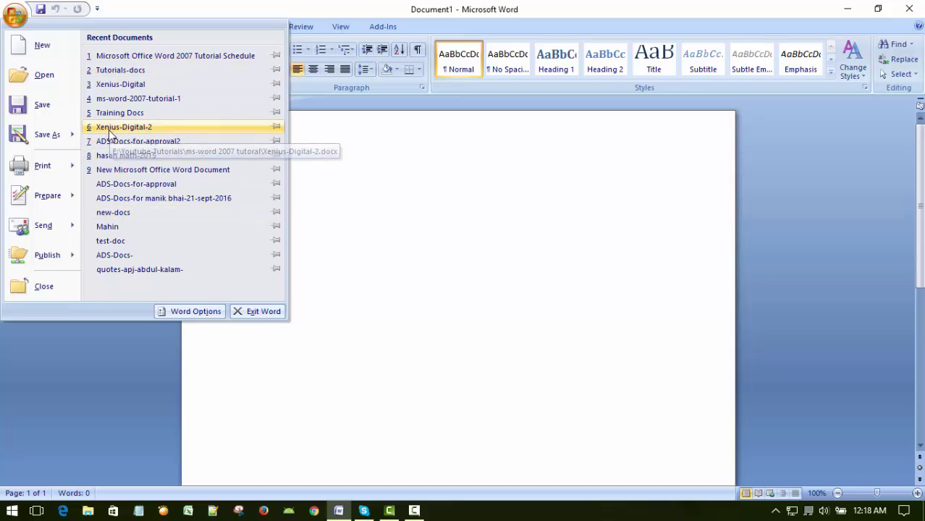
Open Xenius-Digital-2 from Recent Documents and look through its contents.
{"action": "left_click", "coordinate": [145, 129]}
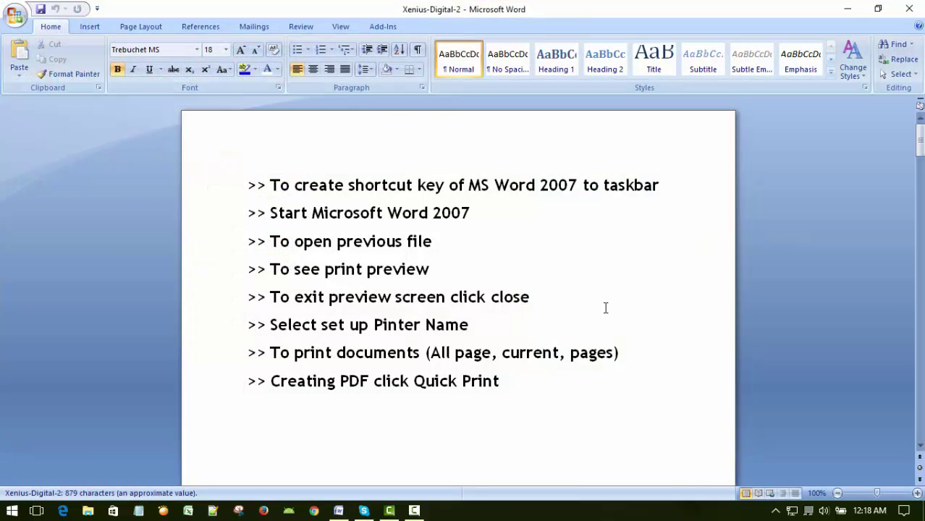
{"action": "scroll", "coordinate": [604, 305], "scroll_direction": "down", "scroll_amount": 5}
{"action": "scroll", "coordinate": [604, 305], "scroll_direction": "down", "scroll_amount": 8}
{"action": "scroll", "coordinate": [604, 305], "scroll_direction": "down", "scroll_amount": 7}
{"action": "scroll", "coordinate": [604, 305], "scroll_direction": "down", "scroll_amount": 2}
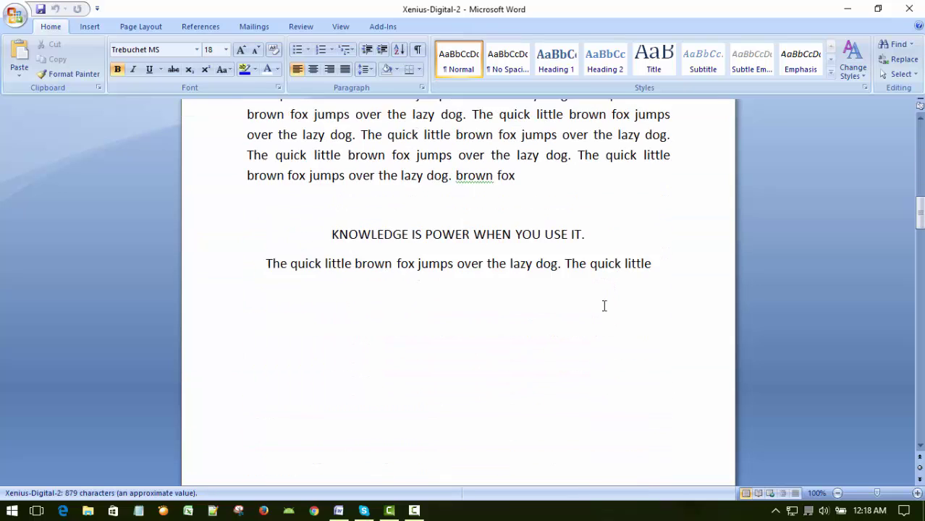
{"action": "scroll", "coordinate": [604, 305], "scroll_direction": "up", "scroll_amount": 2}
{"action": "scroll", "coordinate": [604, 306], "scroll_direction": "up", "scroll_amount": 5}
{"action": "scroll", "coordinate": [606, 304], "scroll_direction": "up", "scroll_amount": 1}
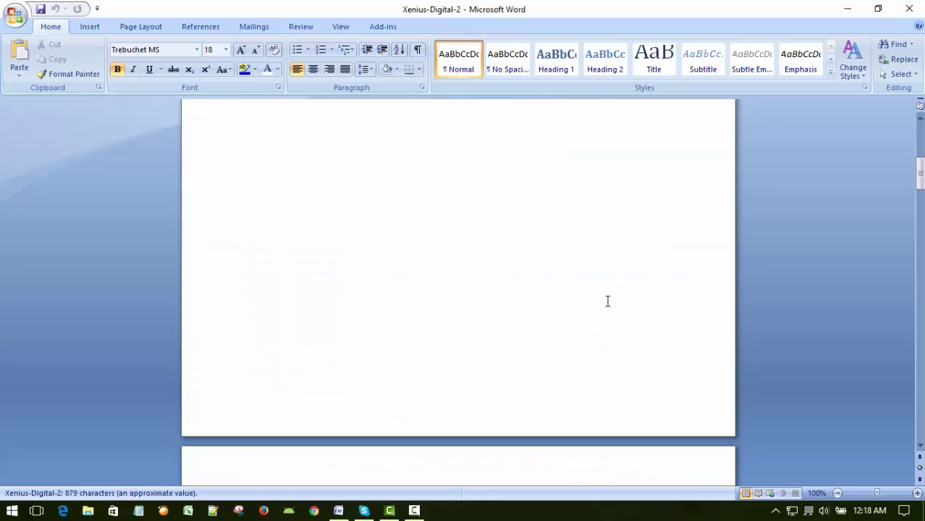
{"action": "scroll", "coordinate": [607, 300], "scroll_direction": "up", "scroll_amount": 3}
{"action": "scroll", "coordinate": [604, 298], "scroll_direction": "down", "scroll_amount": 2}
{"action": "scroll", "coordinate": [601, 297], "scroll_direction": "down", "scroll_amount": 2}
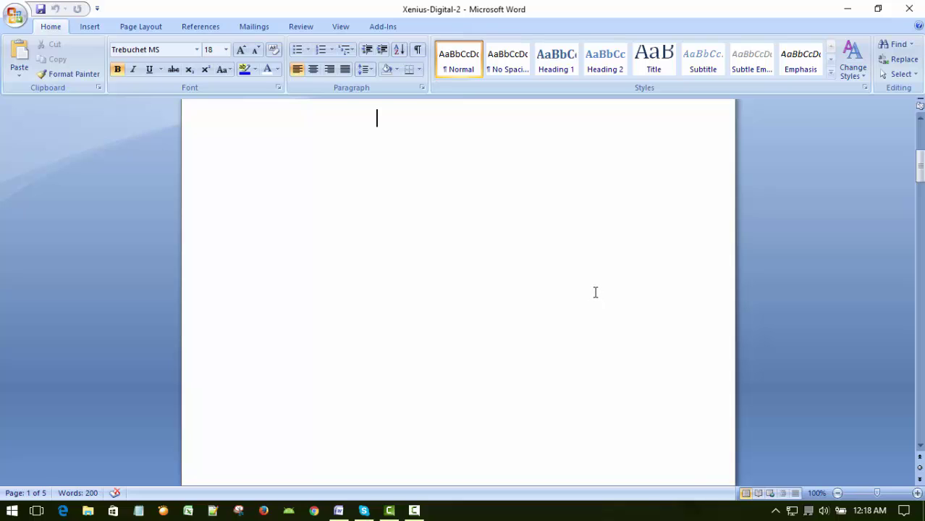
Insert a page break, paste the copied tutorial outline onto the new page, and save.
{"action": "key", "text": "ctrl+Return"}
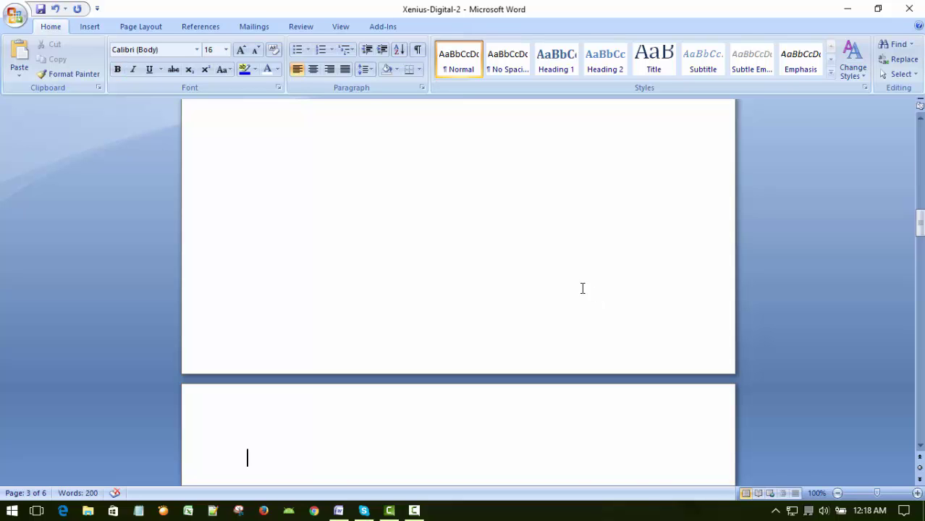
{"action": "scroll", "coordinate": [579, 288], "scroll_direction": "down", "scroll_amount": 3}
{"action": "key", "text": "ctrl+v"}
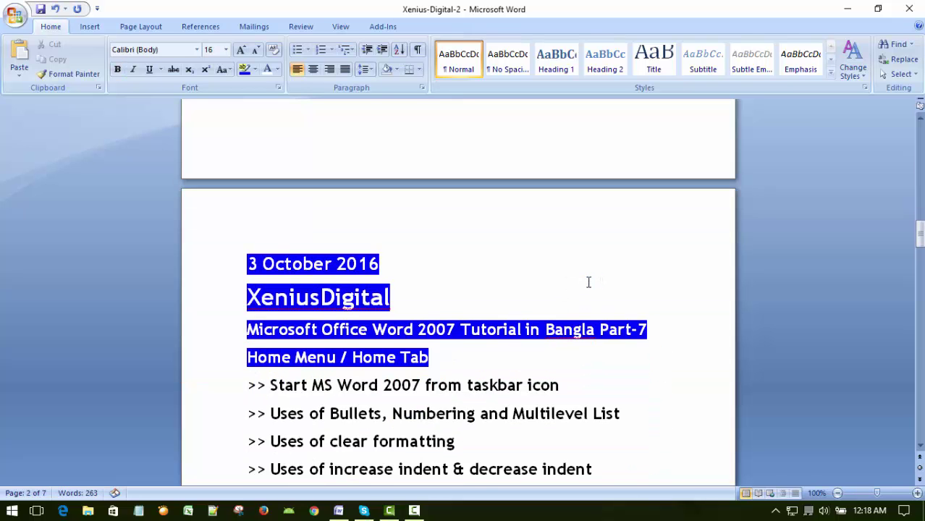
{"action": "scroll", "coordinate": [594, 279], "scroll_direction": "down", "scroll_amount": 2}
{"action": "scroll", "coordinate": [590, 281], "scroll_direction": "down", "scroll_amount": 2}
{"action": "key", "text": "ctrl+s"}
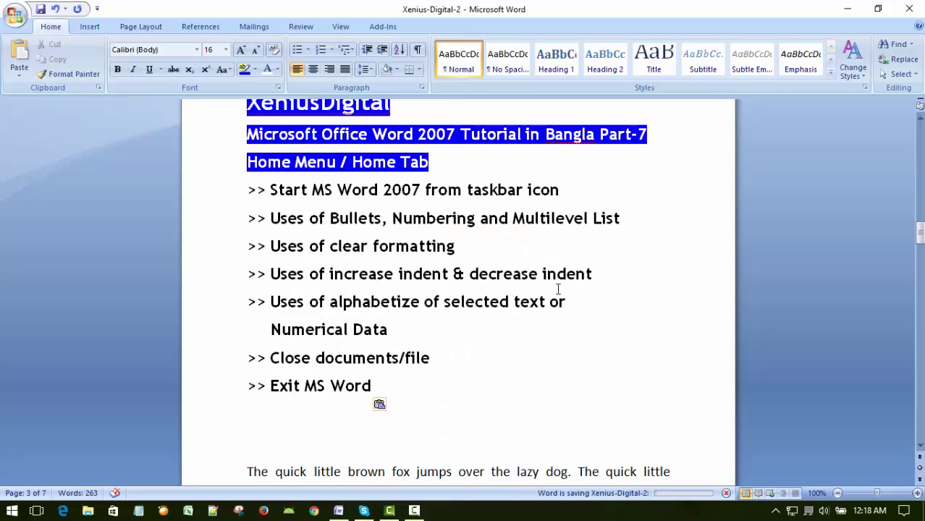
{"action": "scroll", "coordinate": [589, 281], "scroll_direction": "up", "scroll_amount": 2}
{"action": "scroll", "coordinate": [604, 277], "scroll_direction": "down", "scroll_amount": 1}
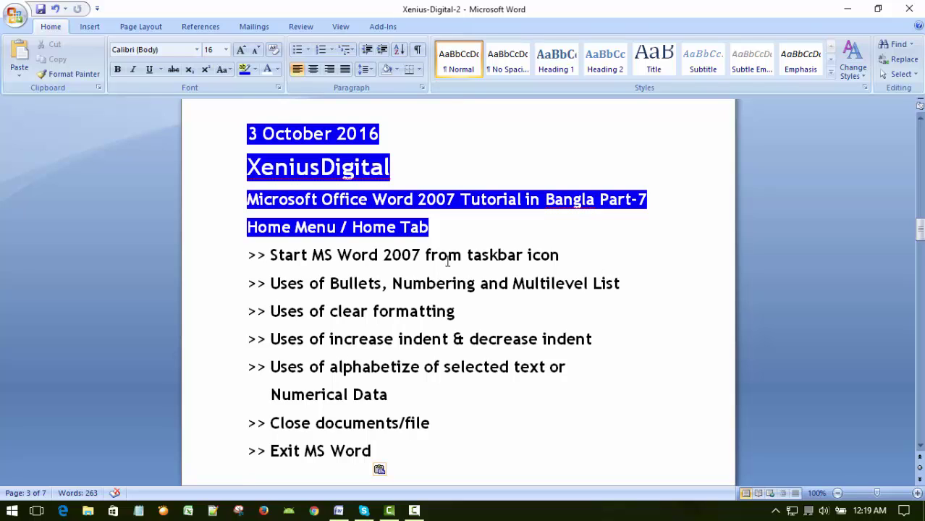
Place the insertion point after the taskbar icon line and review the rest of the outline.
{"action": "left_click", "coordinate": [597, 258]}
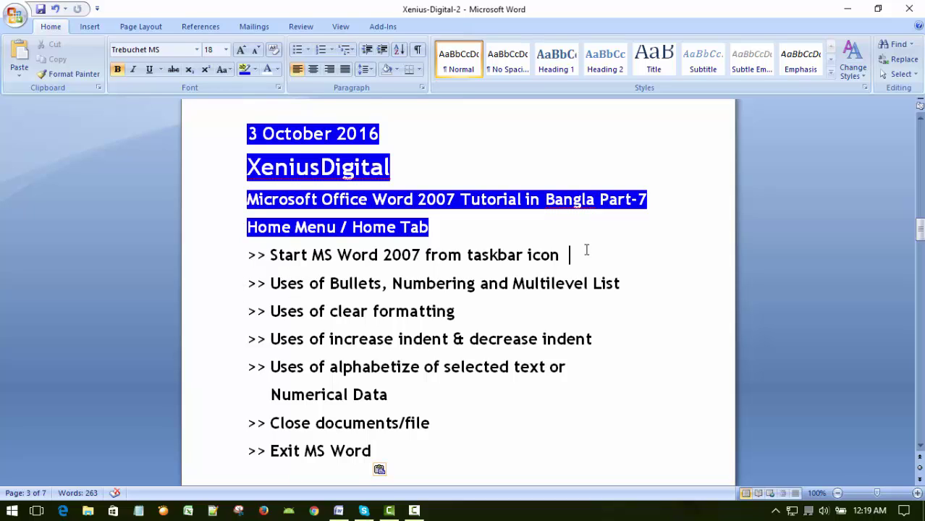
{"action": "scroll", "coordinate": [586, 250], "scroll_direction": "down", "scroll_amount": 1}
{"action": "scroll", "coordinate": [590, 250], "scroll_direction": "down", "scroll_amount": 1}
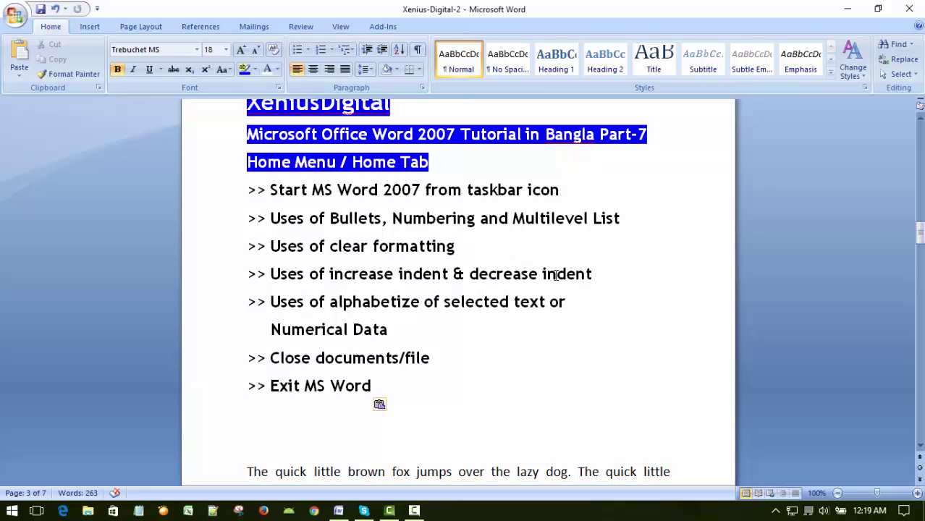
{"action": "scroll", "coordinate": [579, 282], "scroll_direction": "down", "scroll_amount": 1}
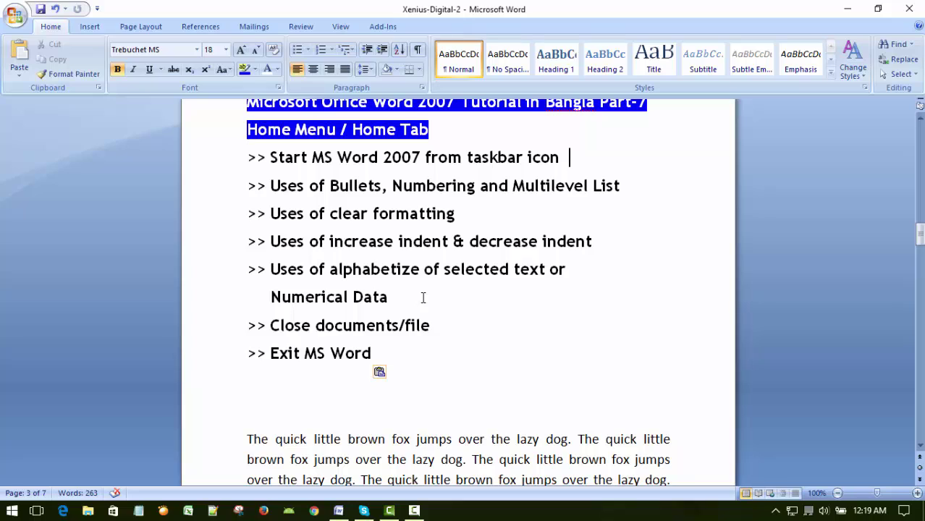
Type 'Sort' before 'Numerical Data' so the line reads Sort Numerical Data.
{"action": "left_click", "coordinate": [272, 298]}
{"action": "type", "text": "Sor"}
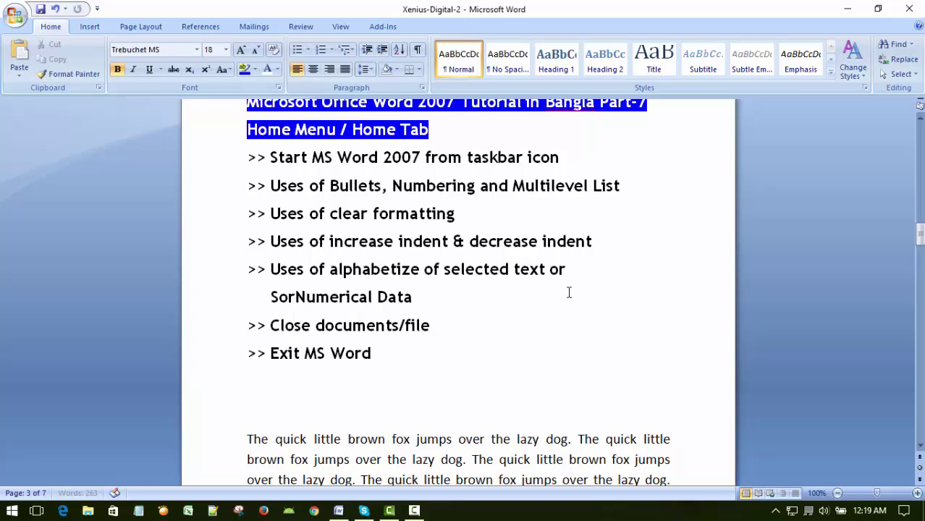
{"action": "type", "text": "t"}
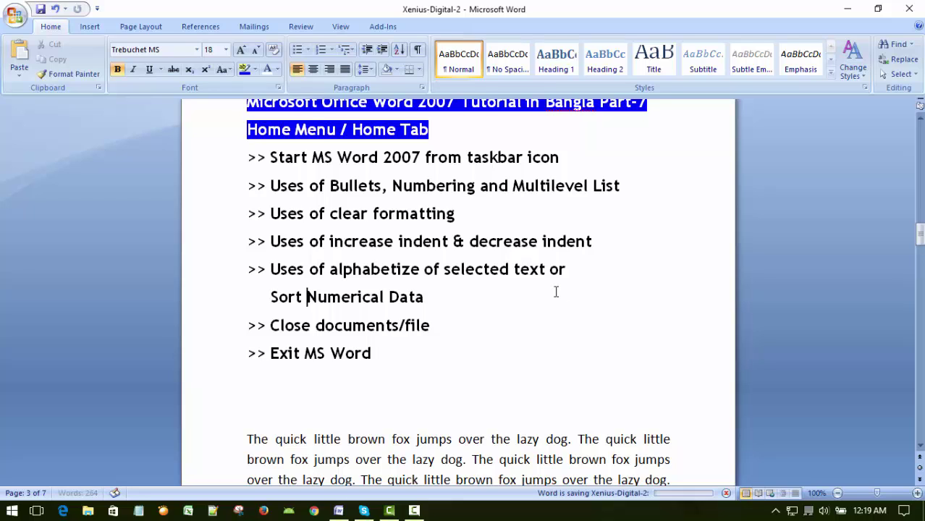
{"action": "scroll", "coordinate": [555, 291], "scroll_direction": "down", "scroll_amount": 1}
Check the line endings of Sort Numerical Data, Close documents/file and Exit MS Word.
{"action": "left_click", "coordinate": [543, 280]}
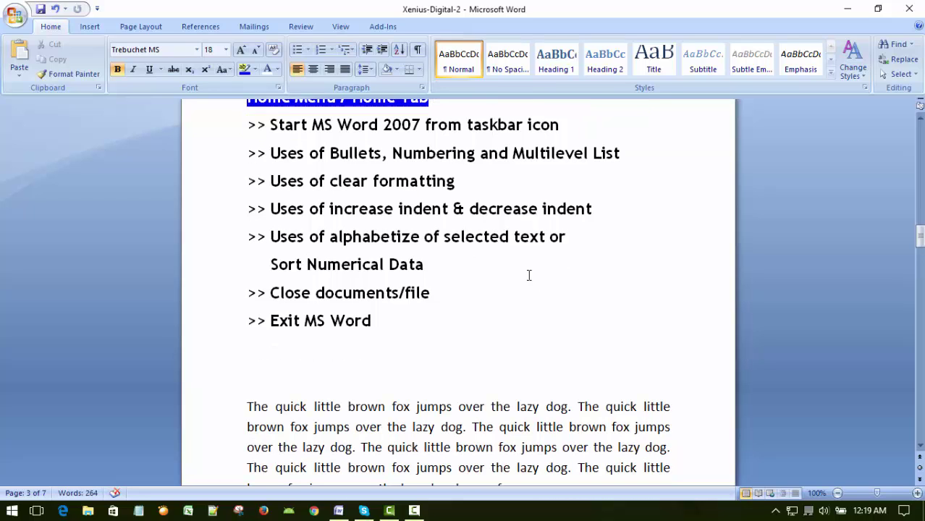
{"action": "left_click", "coordinate": [493, 291]}
{"action": "left_click", "coordinate": [478, 320]}
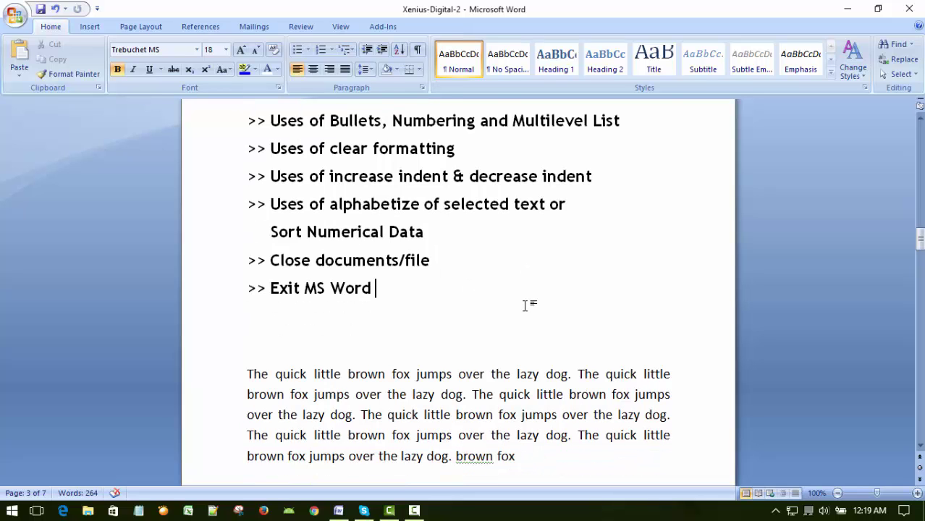
{"action": "scroll", "coordinate": [527, 304], "scroll_direction": "down", "scroll_amount": 1}
{"action": "scroll", "coordinate": [528, 304], "scroll_direction": "up", "scroll_amount": 1}
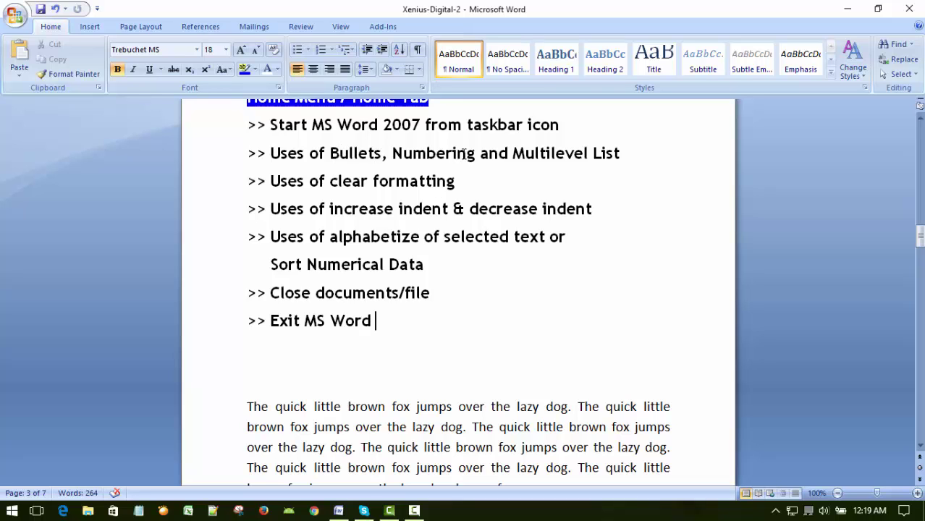
{"action": "scroll", "coordinate": [564, 242], "scroll_direction": "down", "scroll_amount": 3}
{"action": "scroll", "coordinate": [565, 242], "scroll_direction": "down", "scroll_amount": 3}
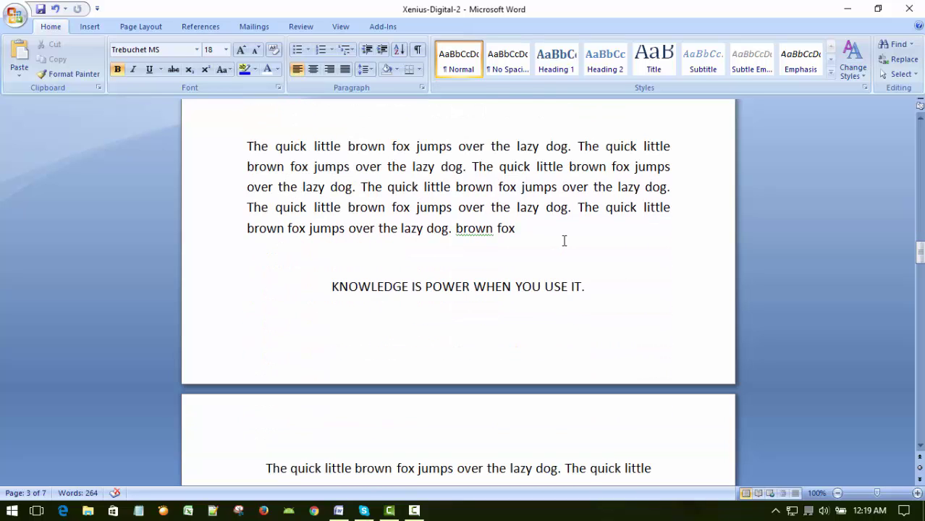
{"action": "scroll", "coordinate": [565, 241], "scroll_direction": "up", "scroll_amount": 1}
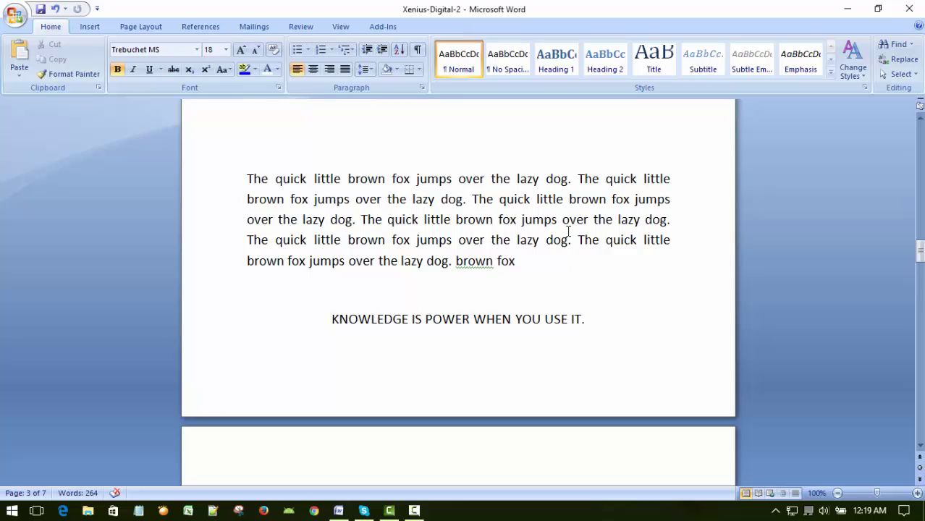
Split the first three fox sentences onto separate lines.
{"action": "left_click", "coordinate": [579, 179]}
{"action": "key", "text": "Return"}
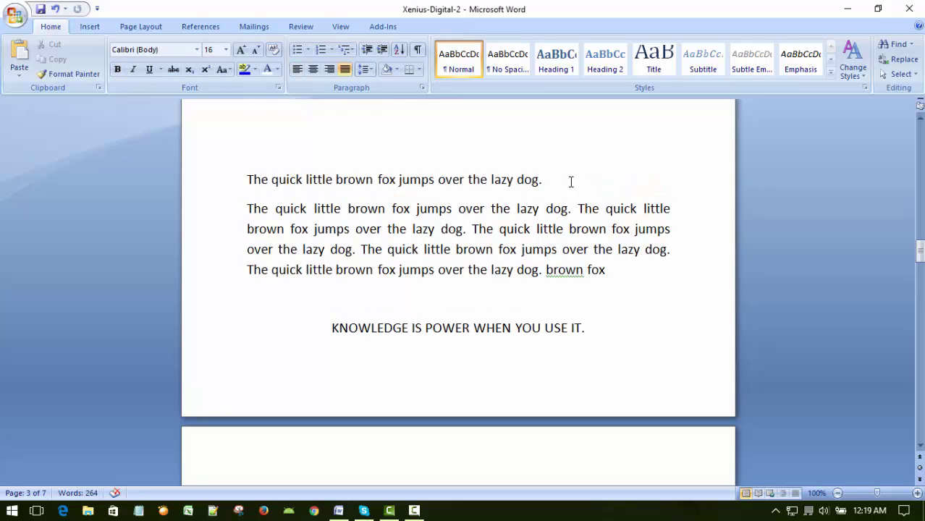
{"action": "left_click", "coordinate": [576, 207]}
{"action": "key", "text": "Return"}
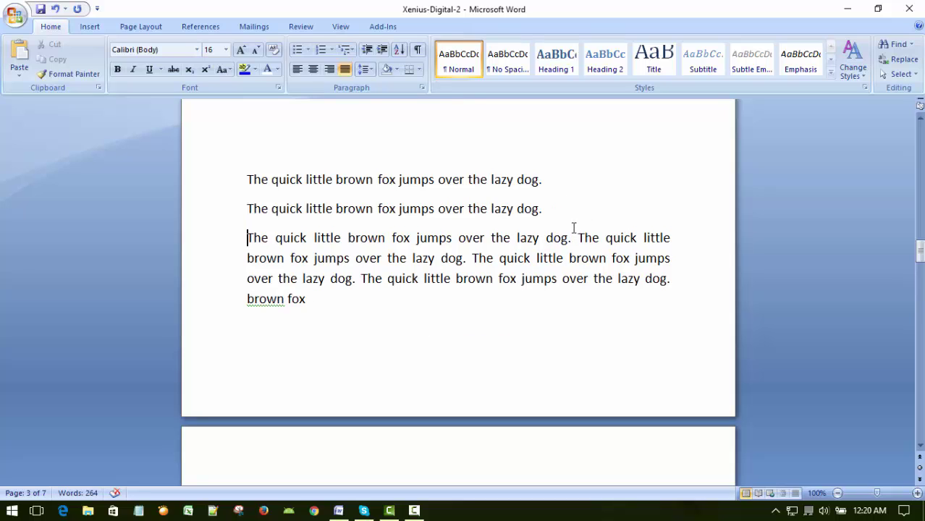
{"action": "left_click", "coordinate": [579, 238]}
{"action": "key", "text": "Return"}
{"action": "key", "text": "Return"}
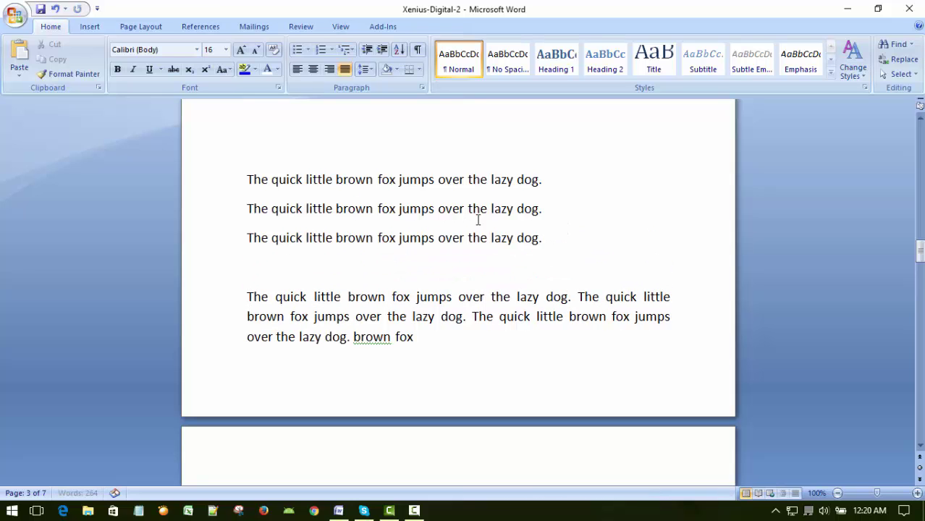
Delete the empty line above the fox sentences and save.
{"action": "scroll", "coordinate": [481, 221], "scroll_direction": "up", "scroll_amount": 2}
{"action": "left_click", "coordinate": [405, 213]}
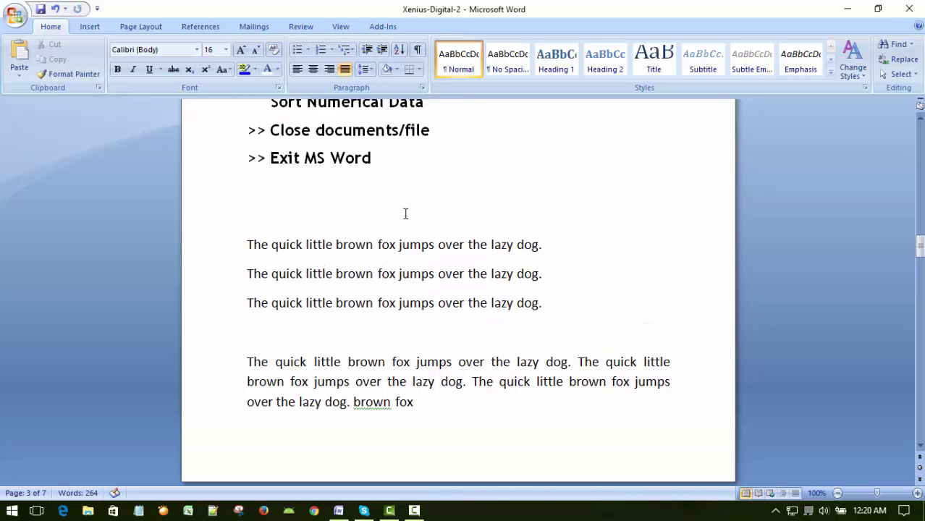
{"action": "key", "text": "Delete"}
{"action": "key", "text": "ctrl+s"}
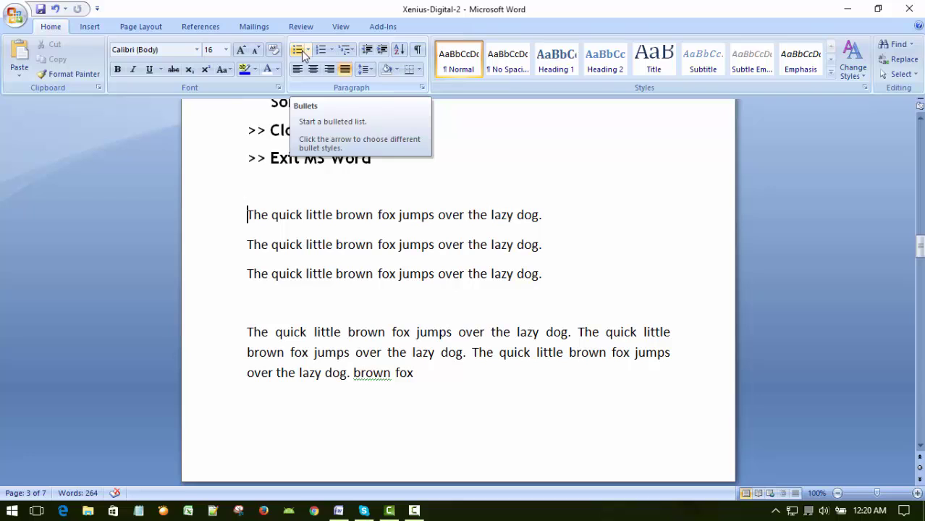
Apply bullets to each of the three fox sentences.
{"action": "left_click", "coordinate": [302, 55]}
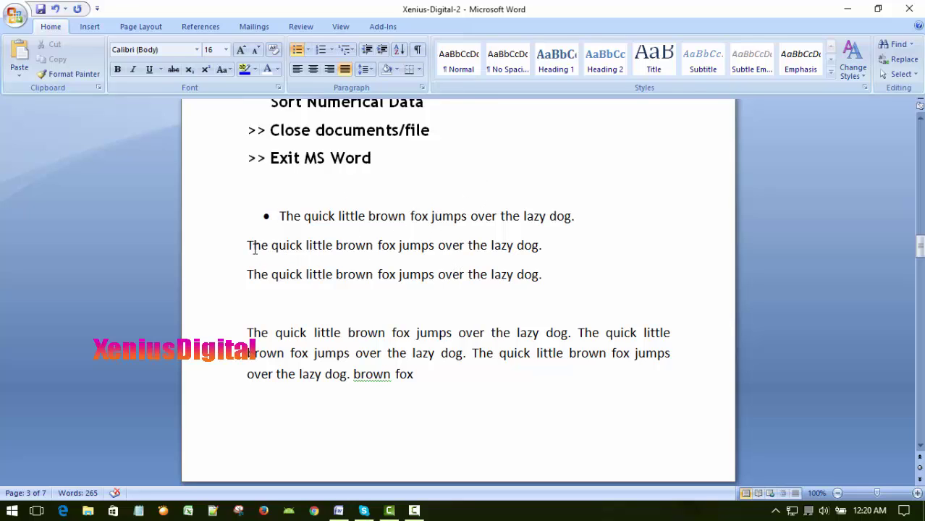
{"action": "left_click", "coordinate": [249, 245]}
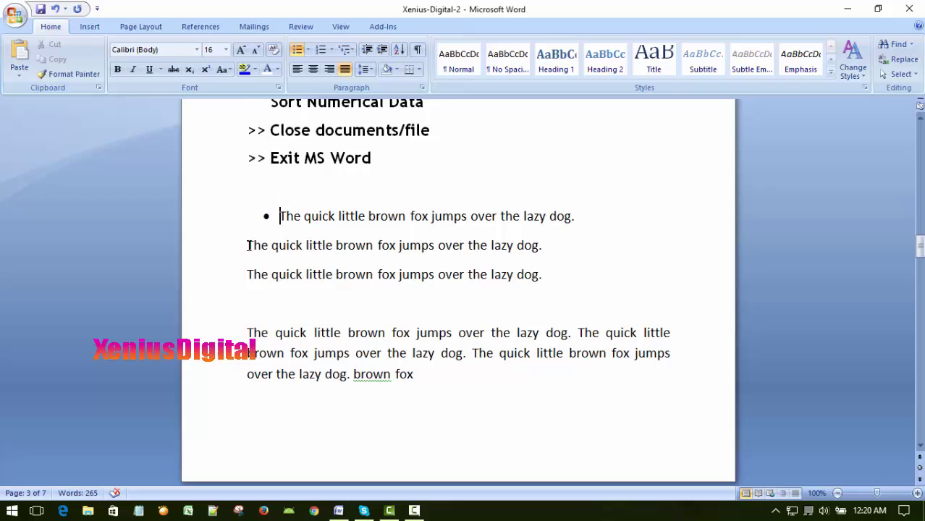
{"action": "left_click", "coordinate": [299, 51]}
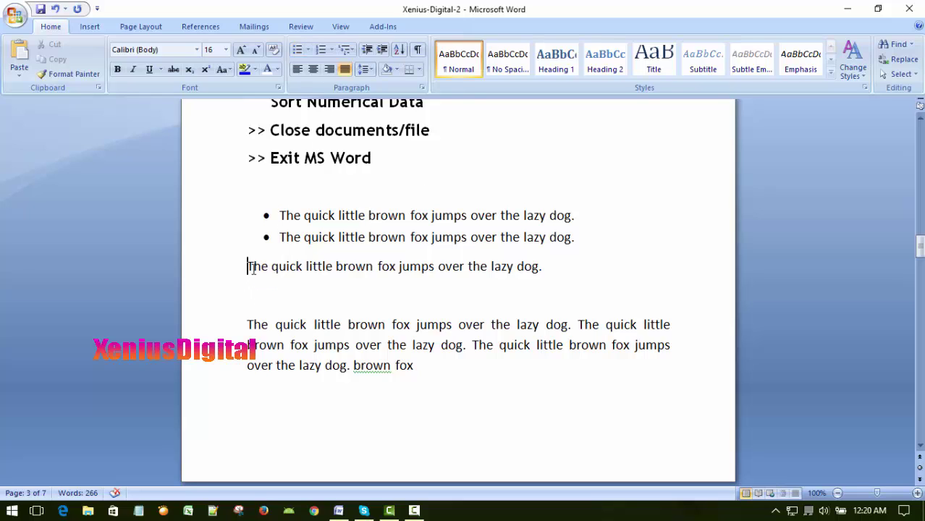
{"action": "left_click", "coordinate": [299, 49]}
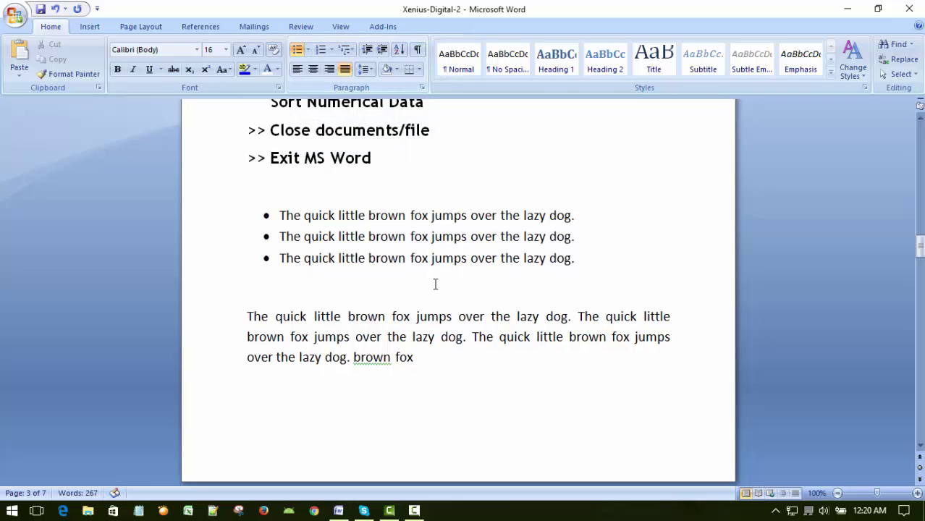
{"action": "scroll", "coordinate": [591, 256], "scroll_direction": "up", "scroll_amount": 1}
{"action": "scroll", "coordinate": [588, 251], "scroll_direction": "down", "scroll_amount": 1}
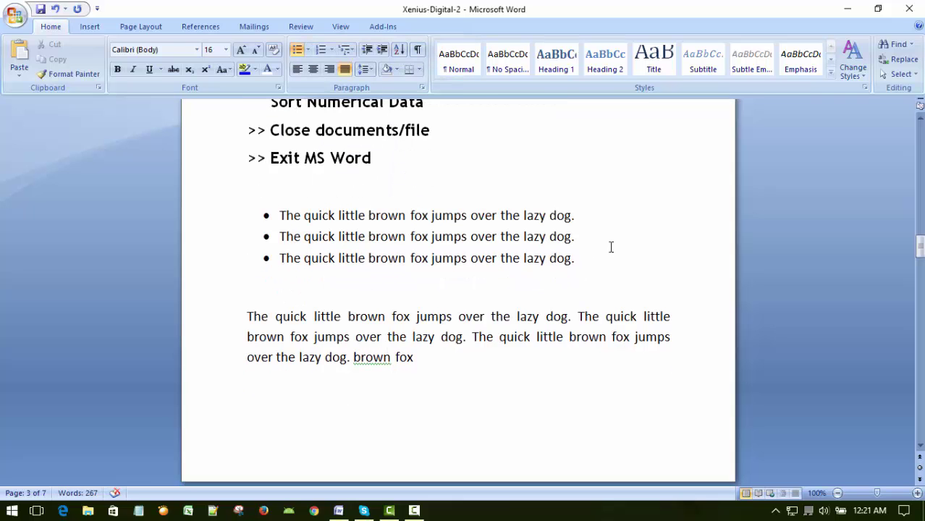
{"action": "scroll", "coordinate": [612, 248], "scroll_direction": "up", "scroll_amount": 1}
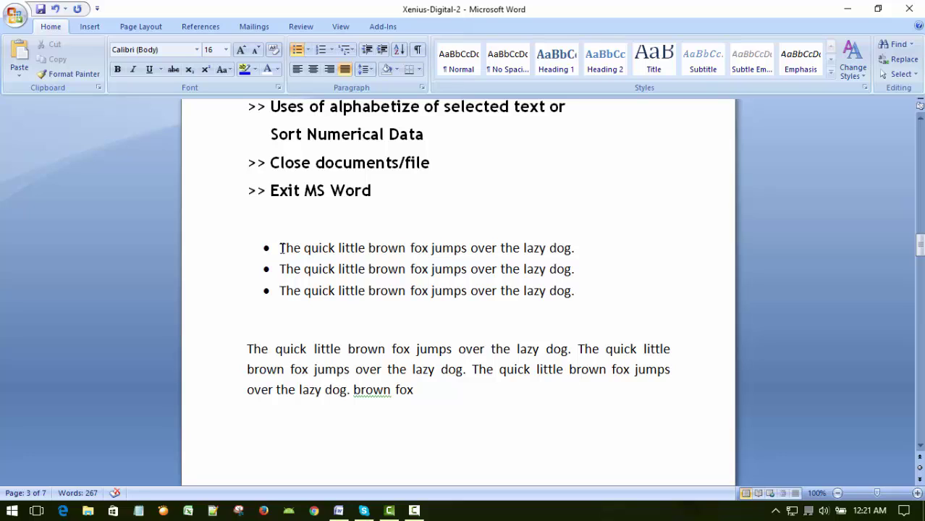
Decrease the bulleted list's indent to the left margin, then select 'brown' in the paragraph.
{"action": "left_click", "coordinate": [282, 247]}
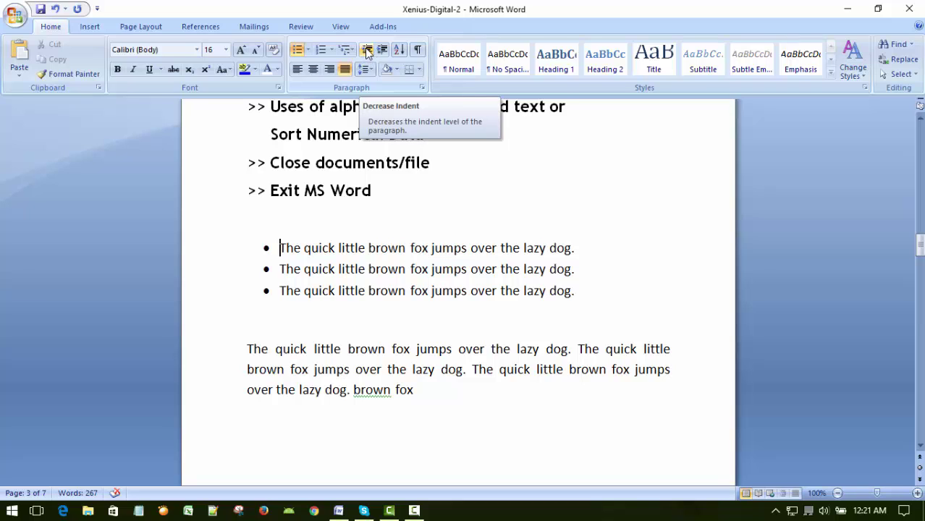
{"action": "left_click", "coordinate": [368, 51]}
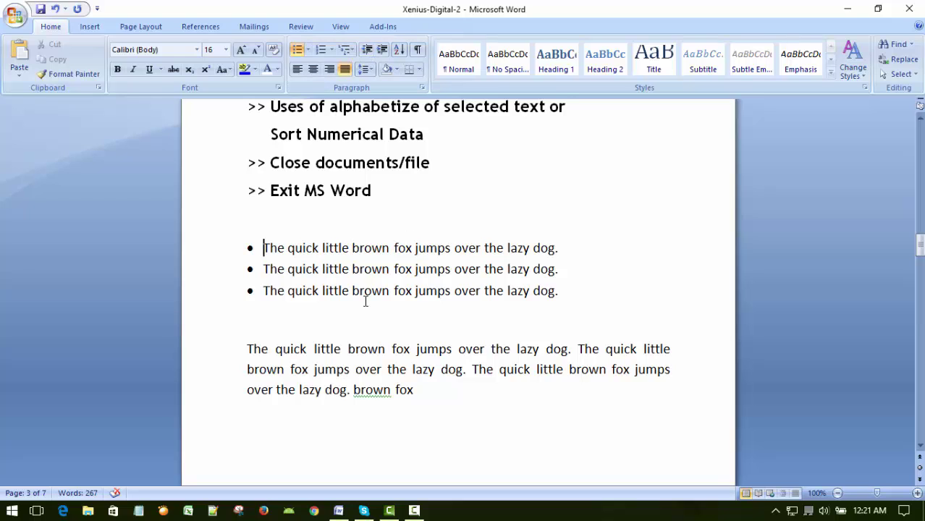
{"action": "left_click", "coordinate": [441, 387]}
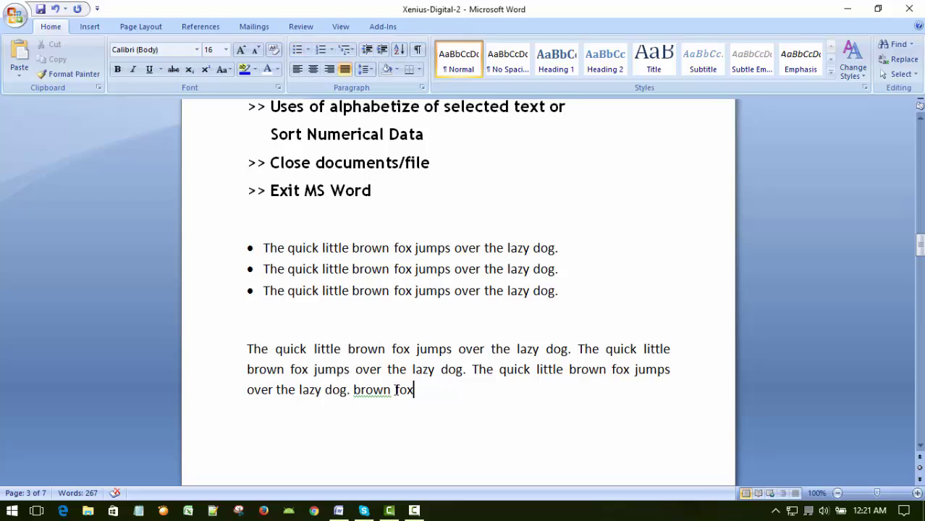
{"action": "double_click", "coordinate": [369, 350]}
Copy the justified fox paragraph and paste a second copy after its 'brown fox' ending.
{"action": "left_click_drag", "start_coordinate": [405, 351], "coordinate": [436, 400]}
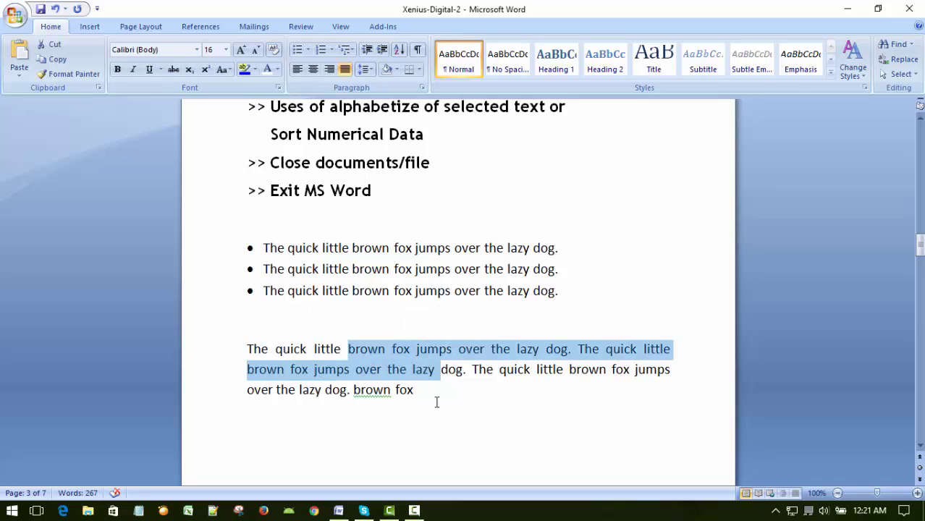
{"action": "left_click", "coordinate": [443, 419]}
{"action": "mouse_move", "coordinate": [246, 349]}
{"action": "left_mouse_down"}
{"action": "mouse_move", "coordinate": [347, 347]}
{"action": "mouse_move", "coordinate": [434, 361]}
{"action": "mouse_move", "coordinate": [443, 391]}
{"action": "left_mouse_up"}
{"action": "key", "text": "ctrl+c"}
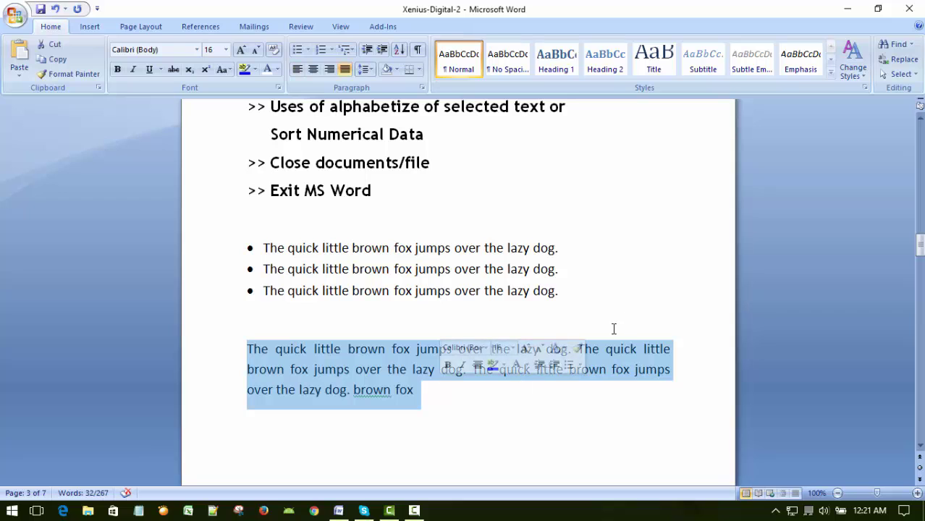
{"action": "scroll", "coordinate": [611, 331], "scroll_direction": "down", "scroll_amount": 1}
{"action": "left_click", "coordinate": [459, 332]}
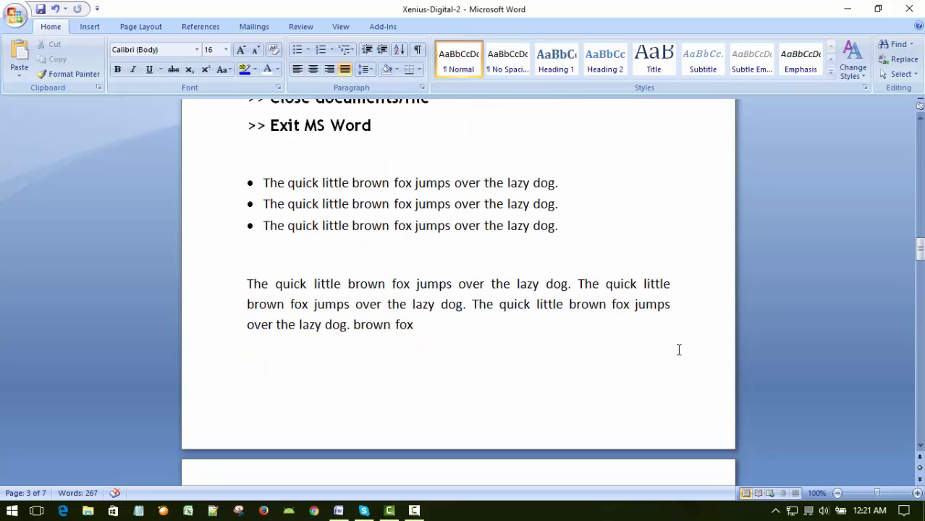
{"action": "key", "text": "ctrl+v"}
{"action": "scroll", "coordinate": [679, 350], "scroll_direction": "down", "scroll_amount": 1}
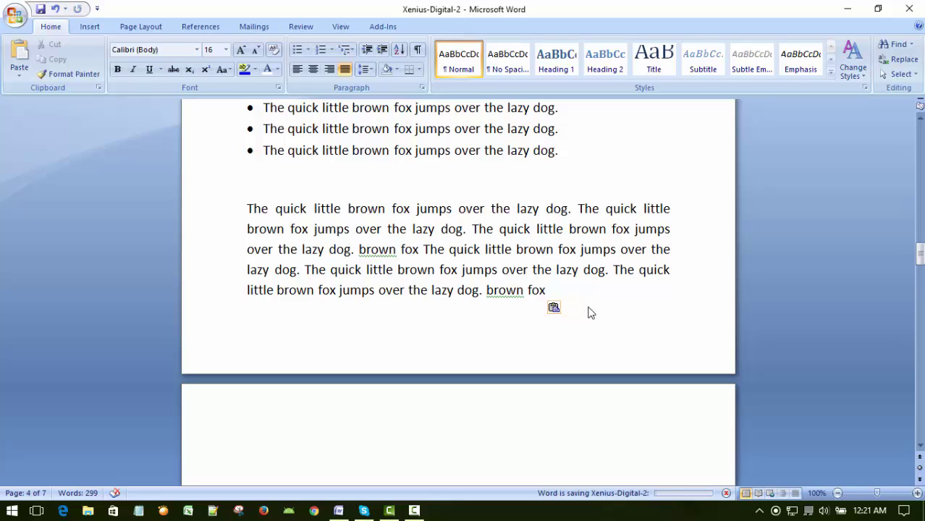
{"action": "scroll", "coordinate": [597, 275], "scroll_direction": "up", "scroll_amount": 1}
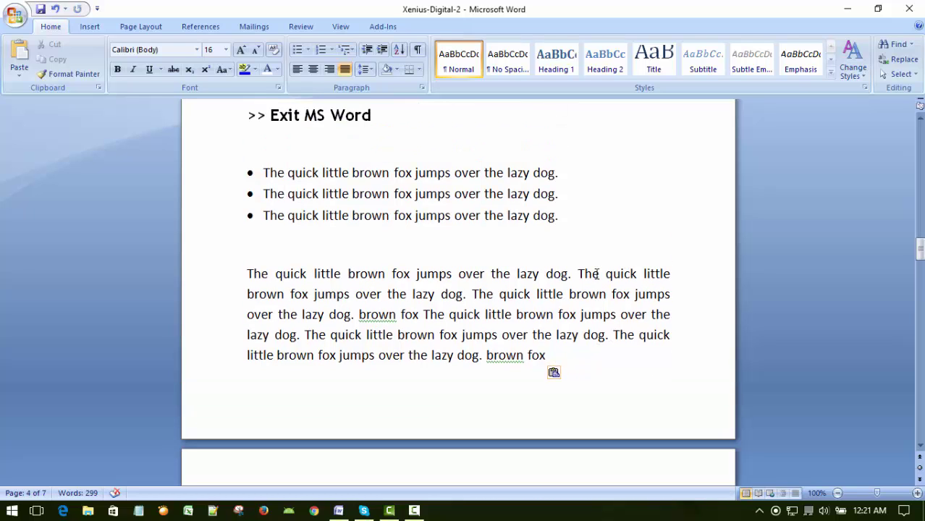
{"action": "left_click", "coordinate": [619, 245]}
{"action": "left_click", "coordinate": [246, 272]}
{"action": "left_click", "coordinate": [381, 51]}
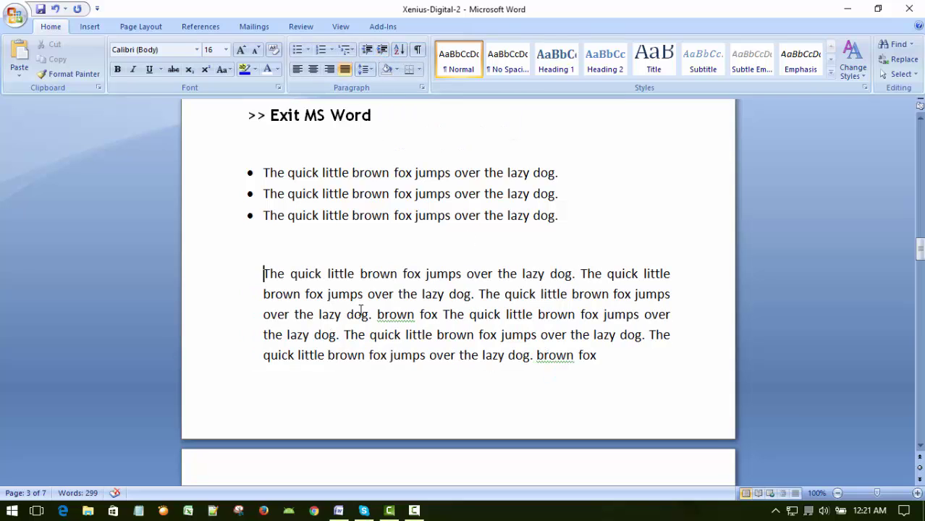
{"action": "left_click", "coordinate": [617, 362]}
{"action": "left_click", "coordinate": [623, 356]}
{"action": "scroll", "coordinate": [613, 354], "scroll_direction": "down", "scroll_amount": 1}
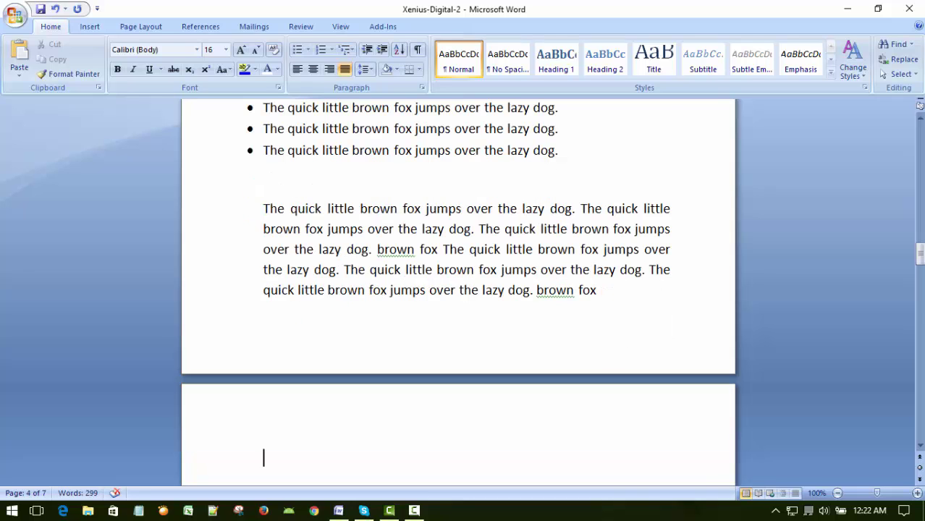
{"action": "scroll", "coordinate": [588, 355], "scroll_direction": "up", "scroll_amount": 1}
{"action": "key", "text": "ctrl+s"}
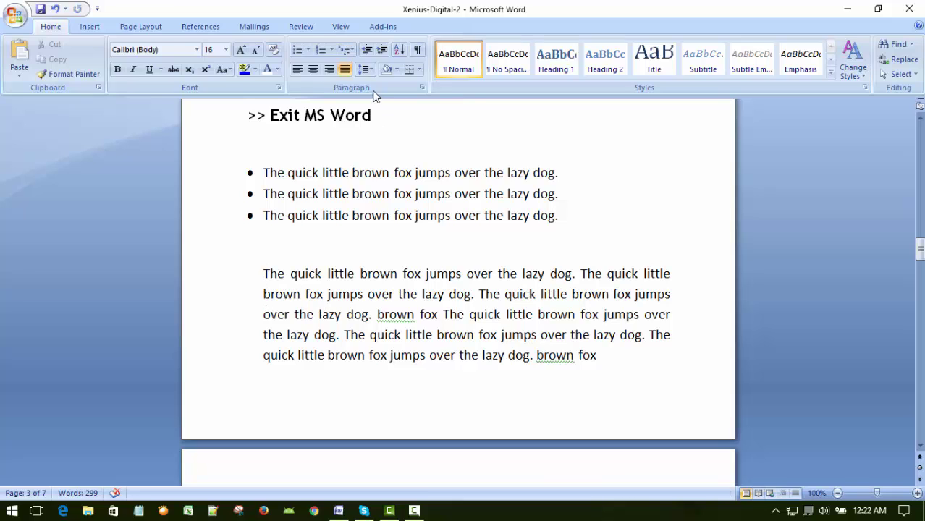
{"action": "left_click", "coordinate": [366, 50]}
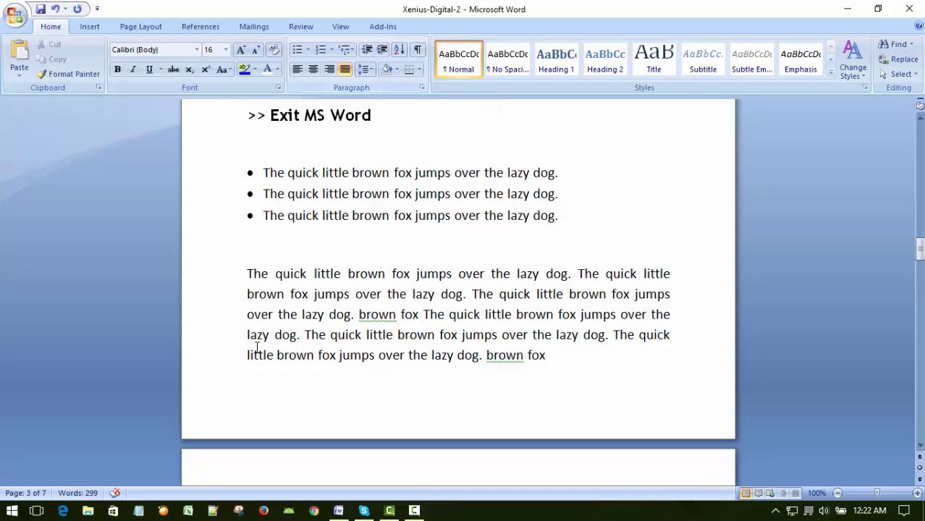
{"action": "left_click", "coordinate": [248, 274]}
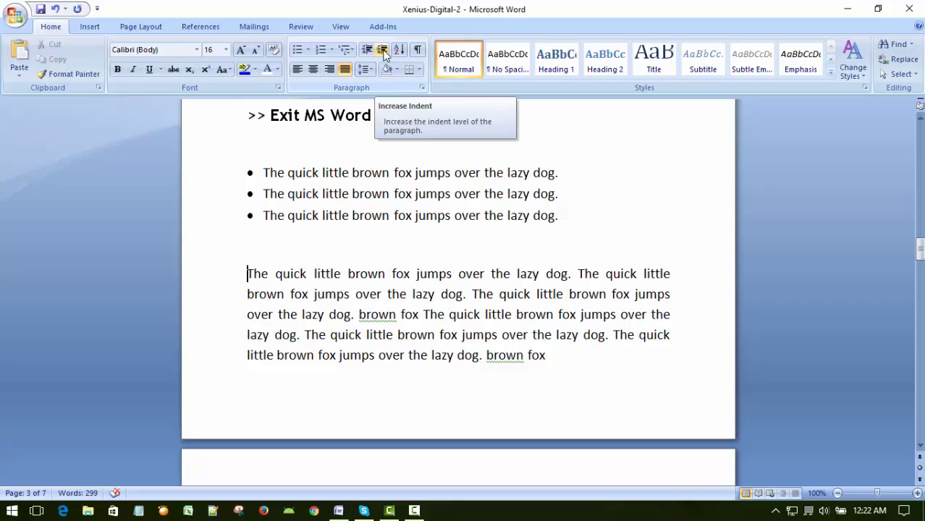
{"action": "left_click", "coordinate": [384, 56]}
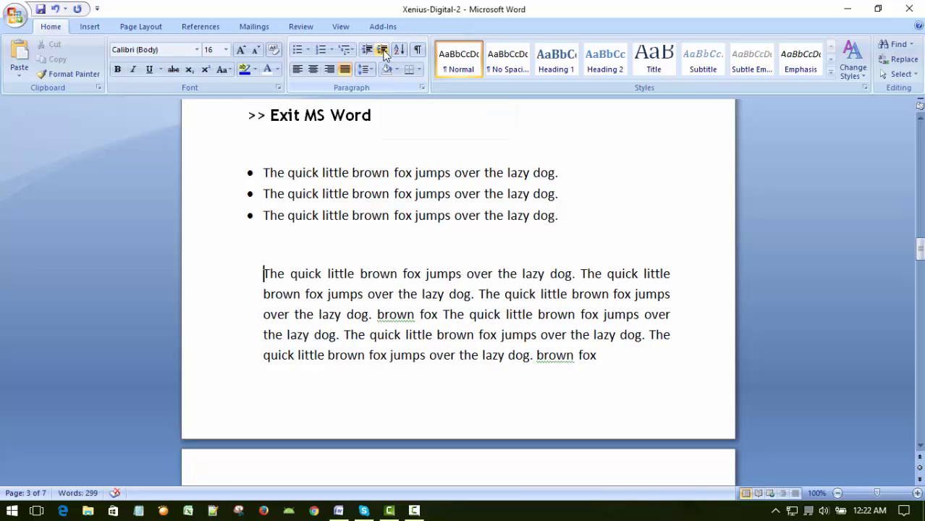
{"action": "left_click", "coordinate": [384, 52]}
{"action": "left_click", "coordinate": [384, 52]}
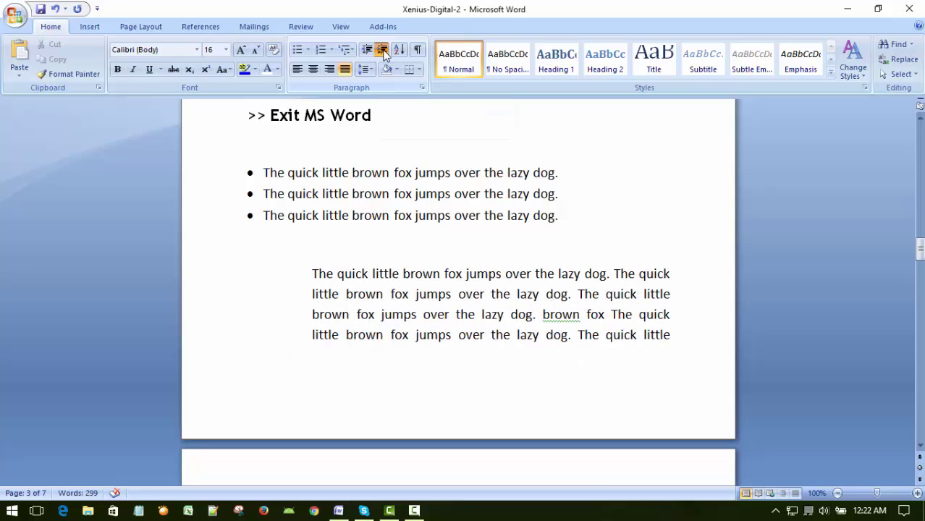
{"action": "left_click", "coordinate": [384, 53]}
{"action": "scroll", "coordinate": [418, 168], "scroll_direction": "down", "scroll_amount": 3}
{"action": "scroll", "coordinate": [400, 220], "scroll_direction": "up", "scroll_amount": 1}
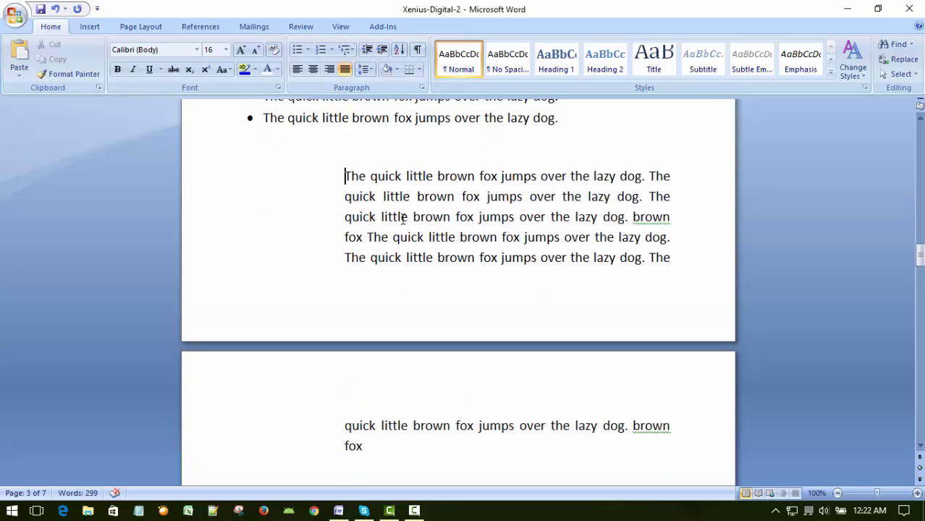
{"action": "scroll", "coordinate": [404, 219], "scroll_direction": "up", "scroll_amount": 2}
{"action": "scroll", "coordinate": [333, 344], "scroll_direction": "up", "scroll_amount": 1}
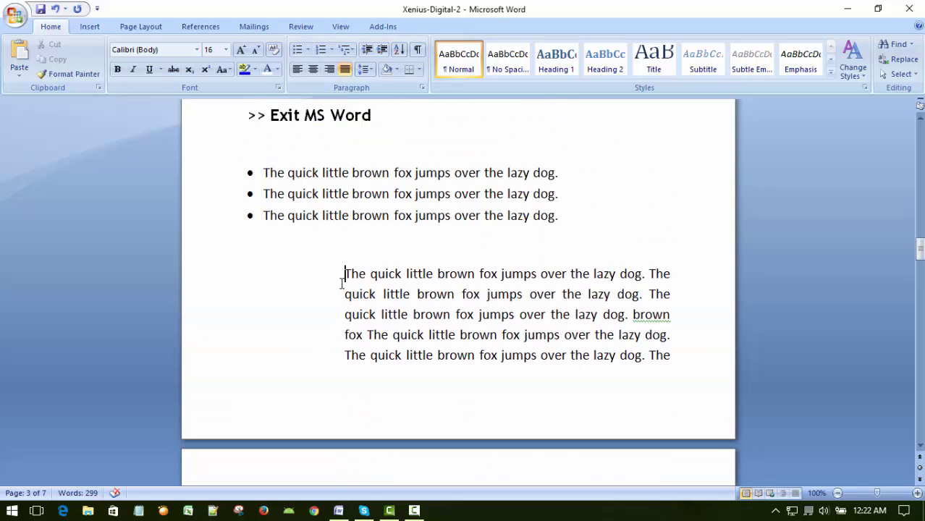
{"action": "left_click", "coordinate": [365, 50]}
{"action": "left_click", "coordinate": [366, 50]}
{"action": "left_click", "coordinate": [366, 50]}
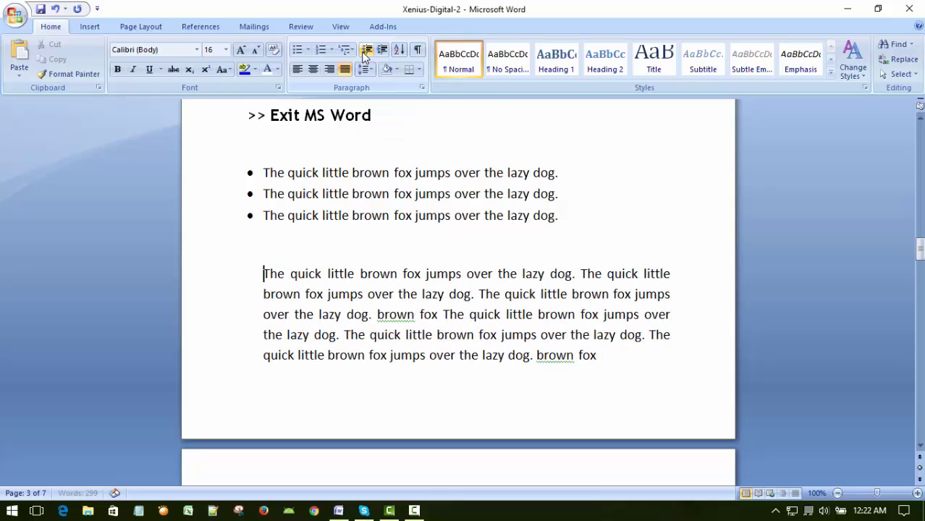
{"action": "left_click", "coordinate": [365, 54]}
{"action": "scroll", "coordinate": [422, 232], "scroll_direction": "down", "scroll_amount": 1}
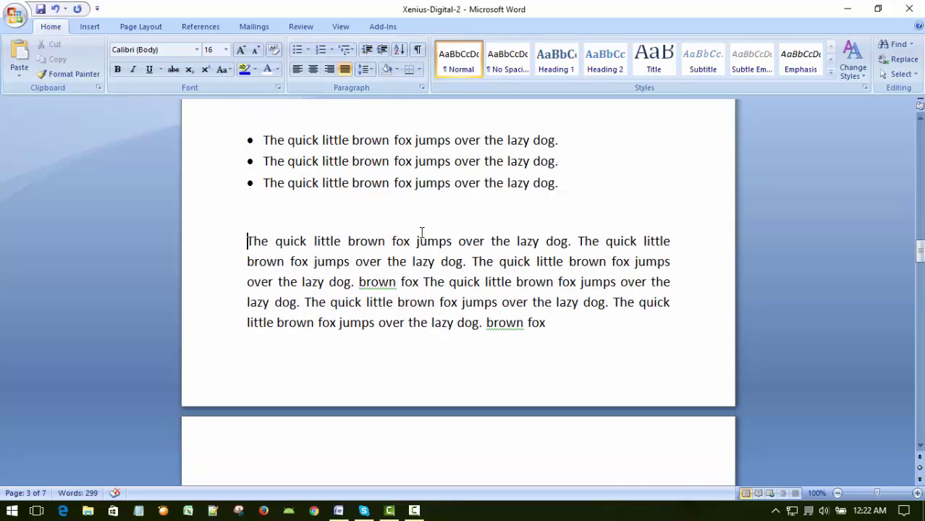
{"action": "scroll", "coordinate": [422, 231], "scroll_direction": "down", "scroll_amount": 1}
{"action": "scroll", "coordinate": [422, 232], "scroll_direction": "down", "scroll_amount": 3}
Start a bullet on the empty page and type 'The quick little brown fox jumps over the lazy dog.'.
{"action": "scroll", "coordinate": [379, 264], "scroll_direction": "down", "scroll_amount": 3}
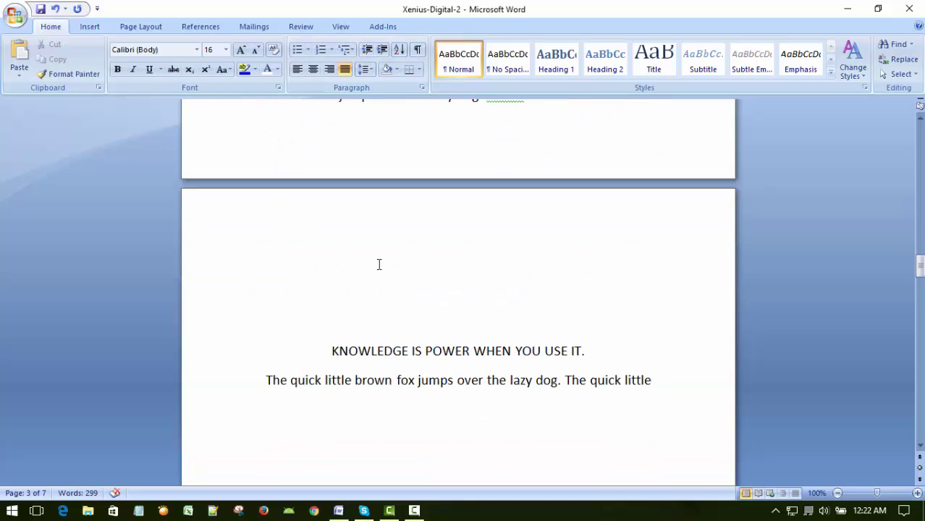
{"action": "scroll", "coordinate": [487, 263], "scroll_direction": "up", "scroll_amount": 1}
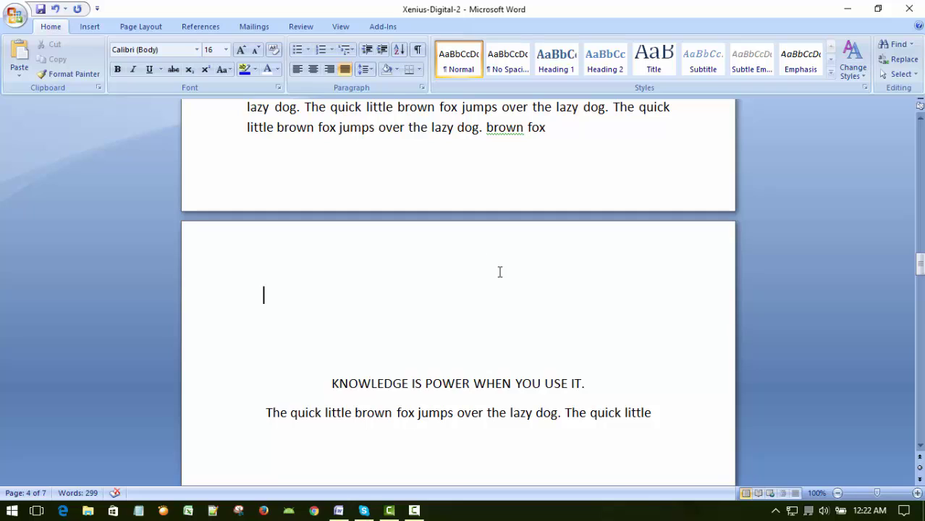
{"action": "left_click", "coordinate": [298, 50]}
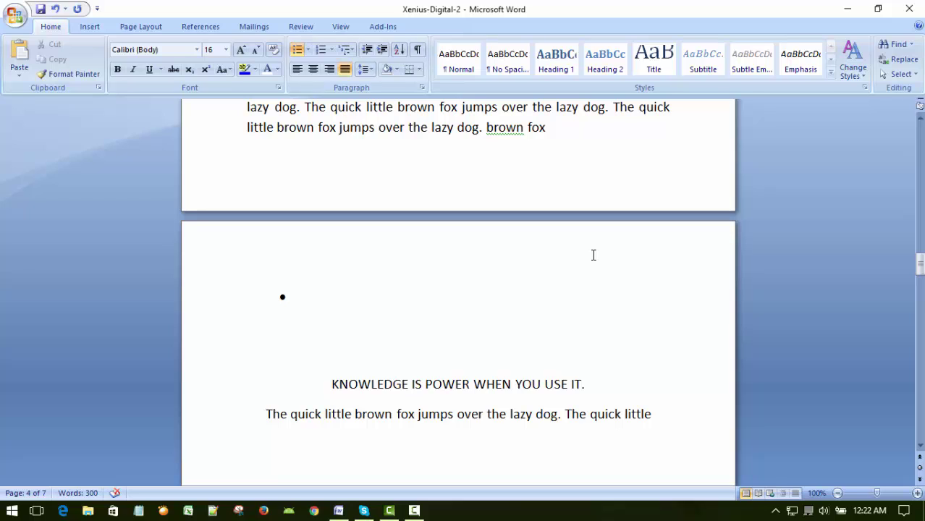
{"action": "type", "text": "The q"}
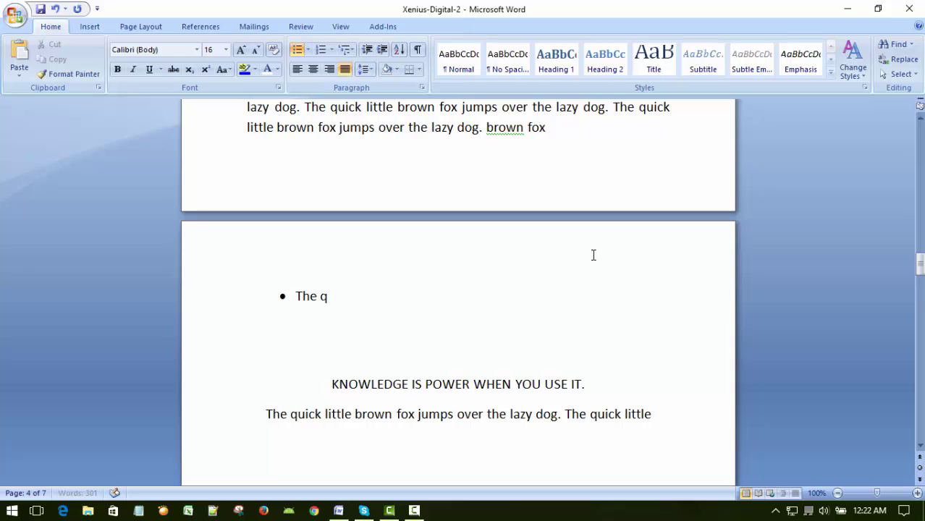
{"action": "type", "text": "uick "}
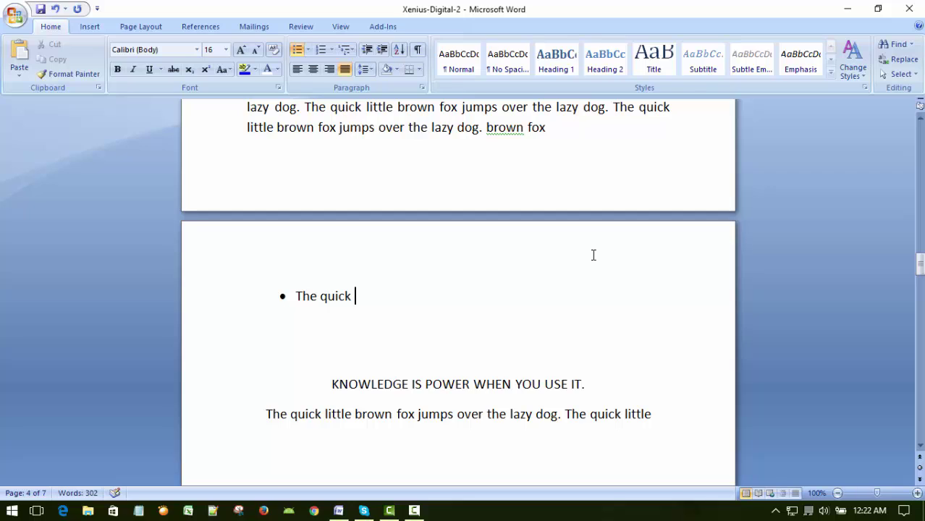
{"action": "type", "text": "litt"}
{"action": "type", "text": "lw"}
{"action": "key", "text": "BackSpace"}
{"action": "type", "text": "e b"}
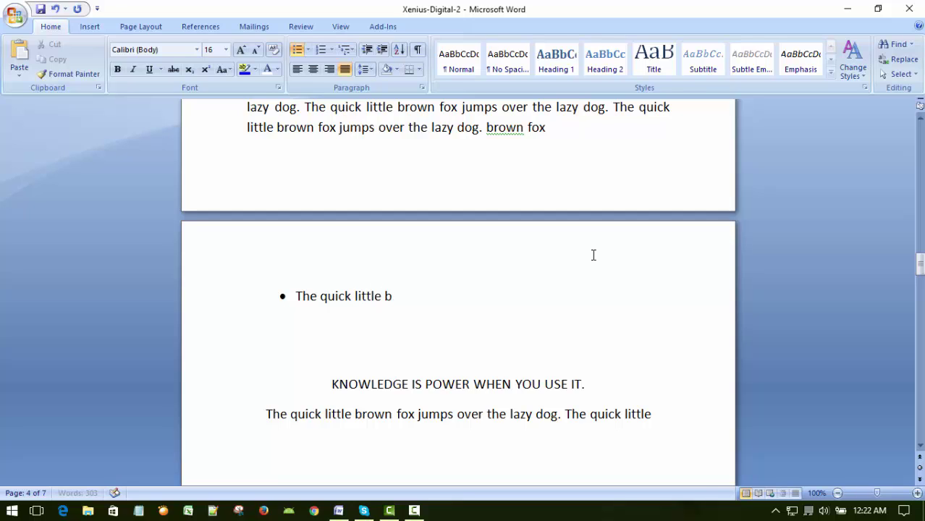
{"action": "type", "text": "rown fox "}
{"action": "type", "text": "jumos"}
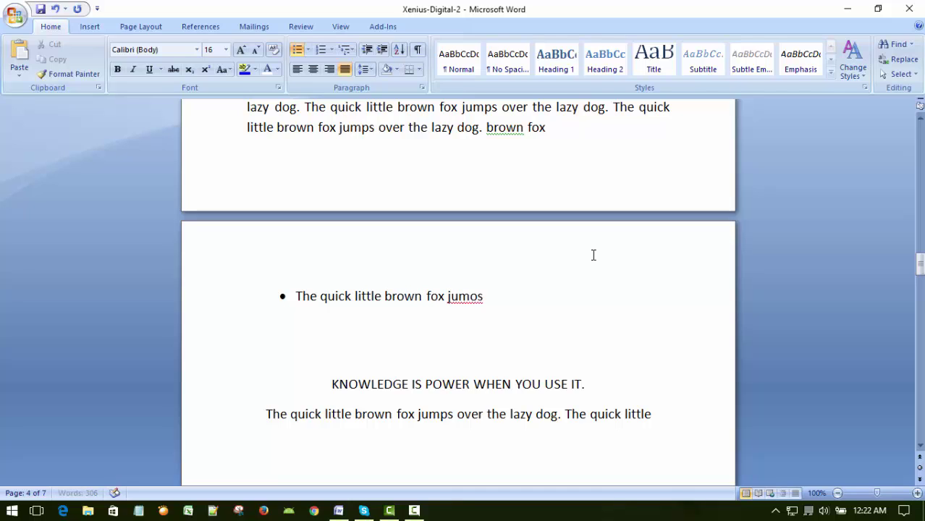
{"action": "key", "text": "BackSpace"}
{"action": "key", "text": "BackSpace"}
{"action": "type", "text": "ps vo"}
{"action": "type", "text": "er f"}
{"action": "key", "text": "BackSpace"}
{"action": "key", "text": "BackSpace"}
{"action": "type", "text": "e la"}
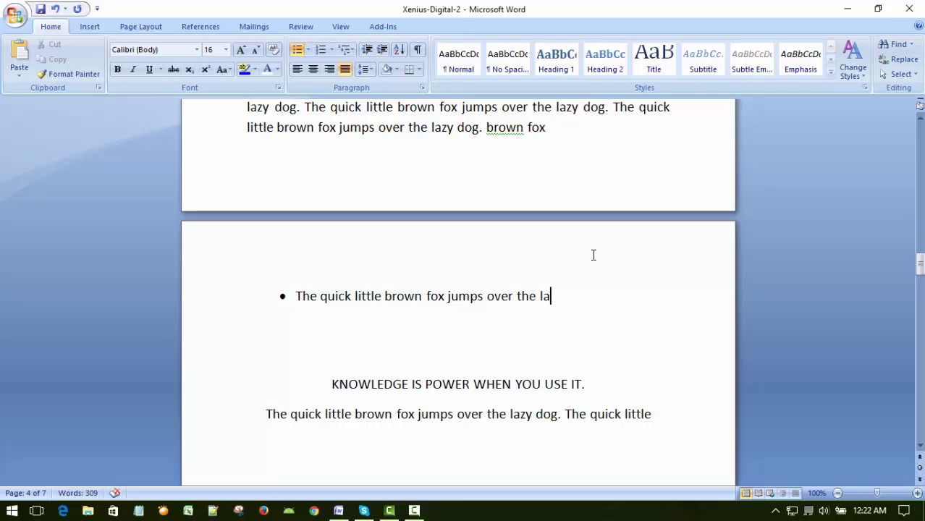
{"action": "type", "text": "zy dog."}
{"action": "key", "text": "Return"}
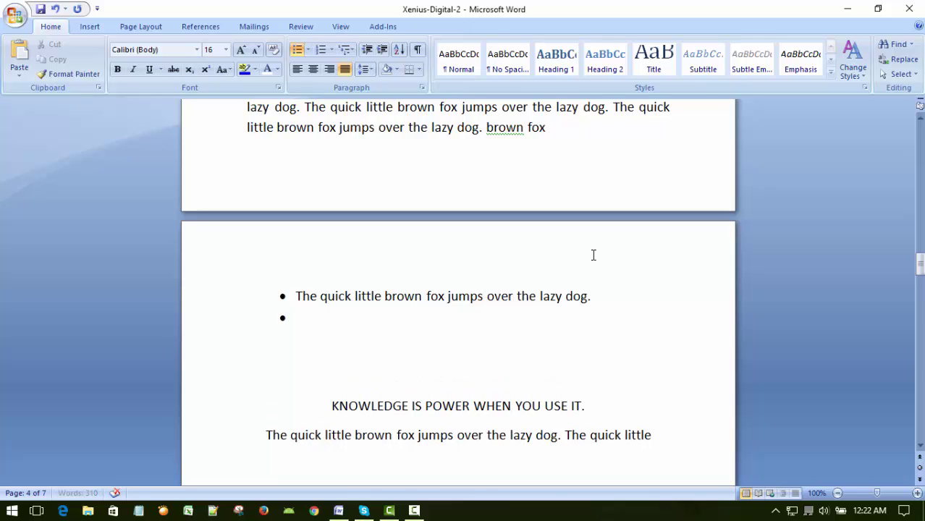
Add bullets 'fjfjfjfjfj' and 'fjfjffj' plus an empty bullet, undoing auto-capitalisation, and save.
{"action": "left_click", "coordinate": [617, 290]}
{"action": "key", "text": "Return"}
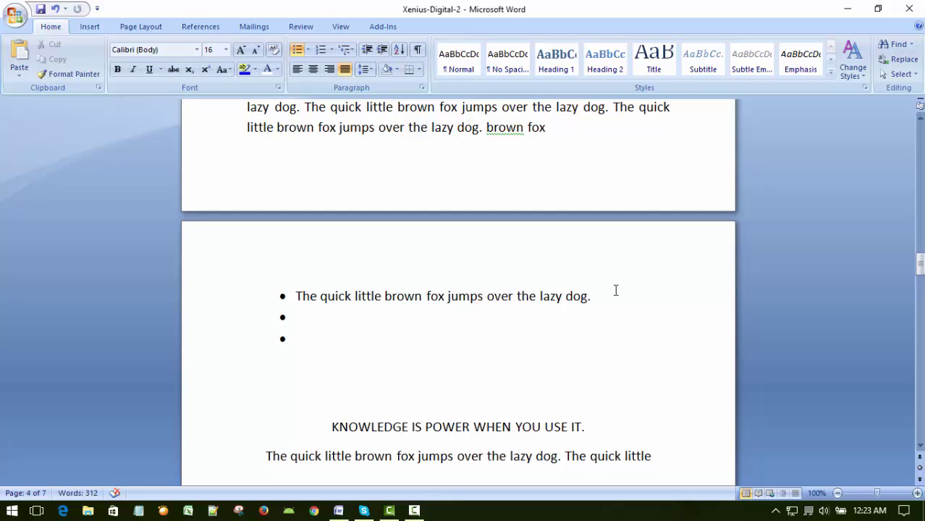
{"action": "key", "text": "ctrl+s"}
{"action": "key", "text": "Up"}
{"action": "type", "text": "fjfjfjfjfj"}
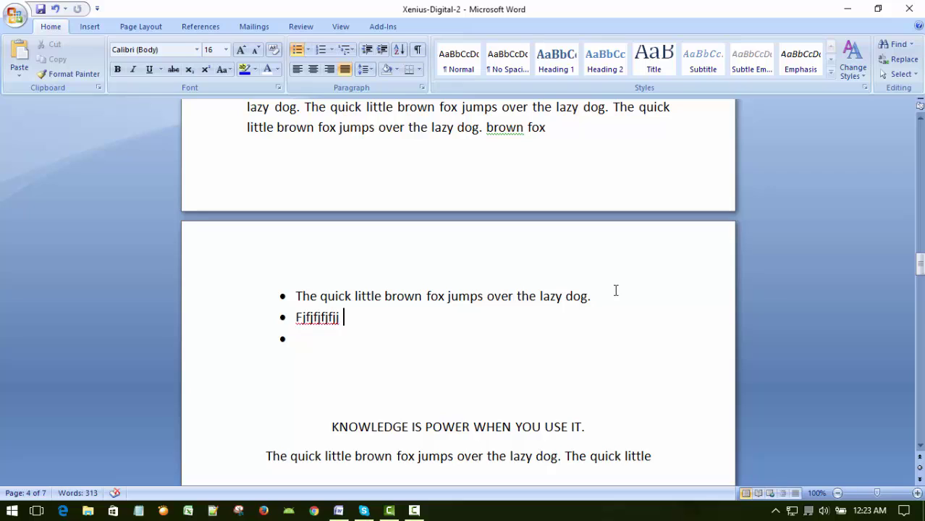
{"action": "key", "text": "ctrl+z"}
{"action": "left_click", "coordinate": [348, 339]}
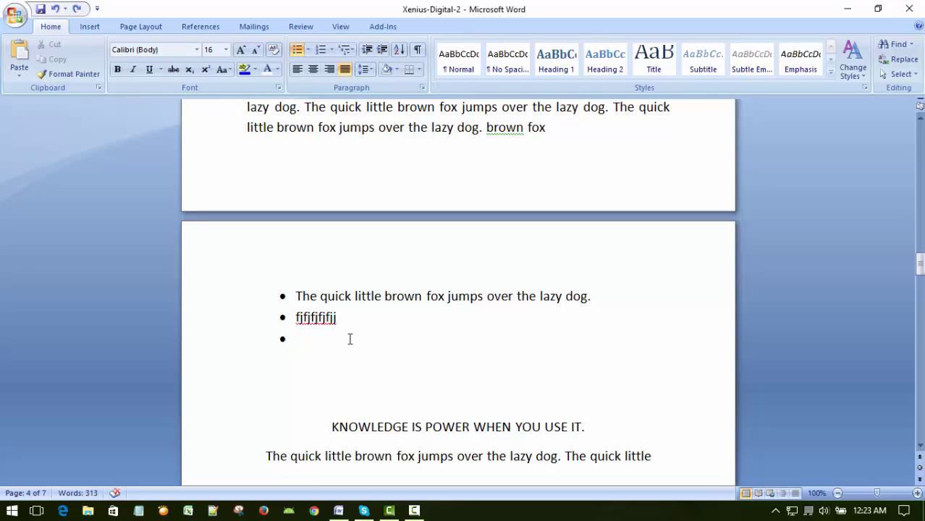
{"action": "type", "text": "fjfjffj"}
{"action": "key", "text": "Return"}
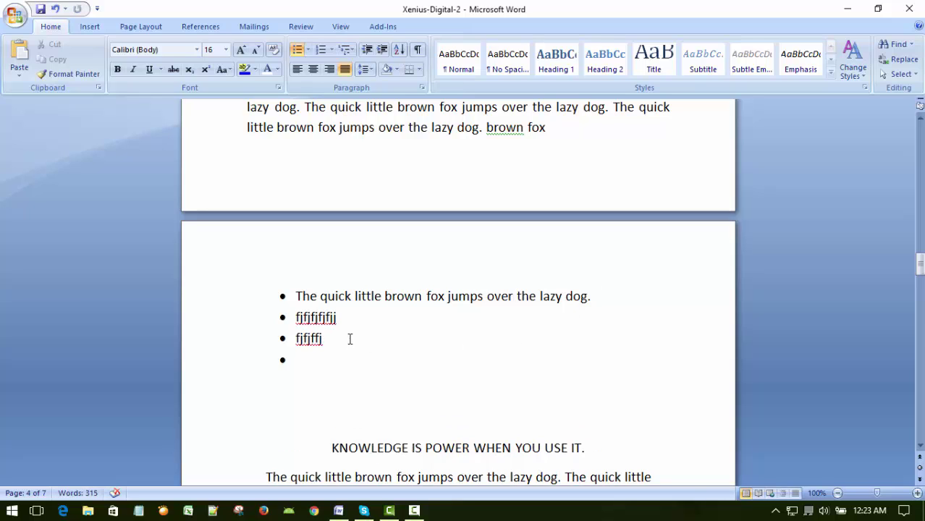
{"action": "key", "text": "ctrl+s"}
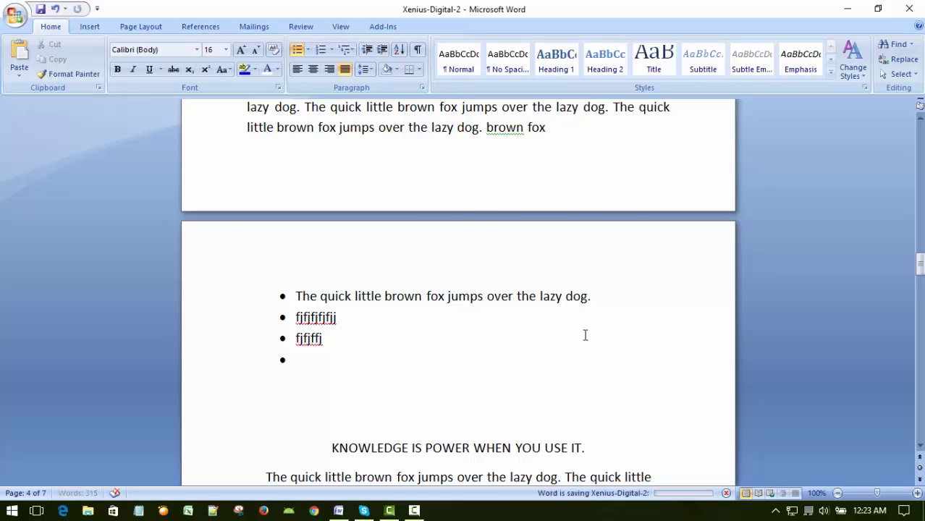
{"action": "scroll", "coordinate": [585, 335], "scroll_direction": "up", "scroll_amount": 4}
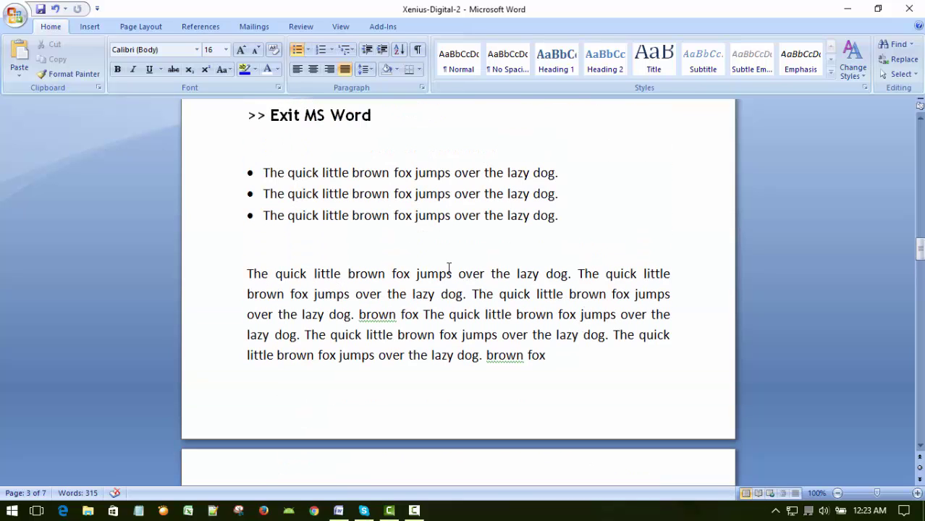
Toggle Bullets off on each of the three fox sentences on page 3 and save.
{"action": "scroll", "coordinate": [449, 267], "scroll_direction": "up", "scroll_amount": 1}
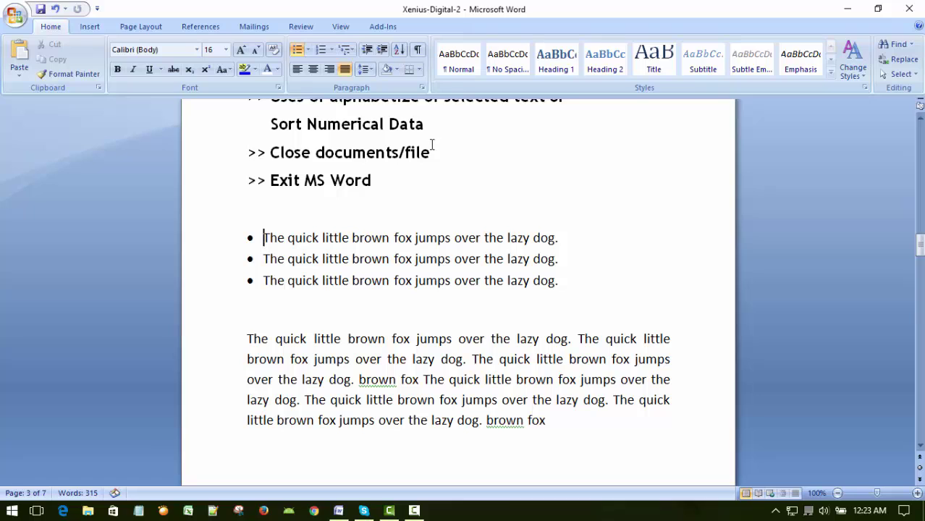
{"action": "left_click", "coordinate": [298, 50]}
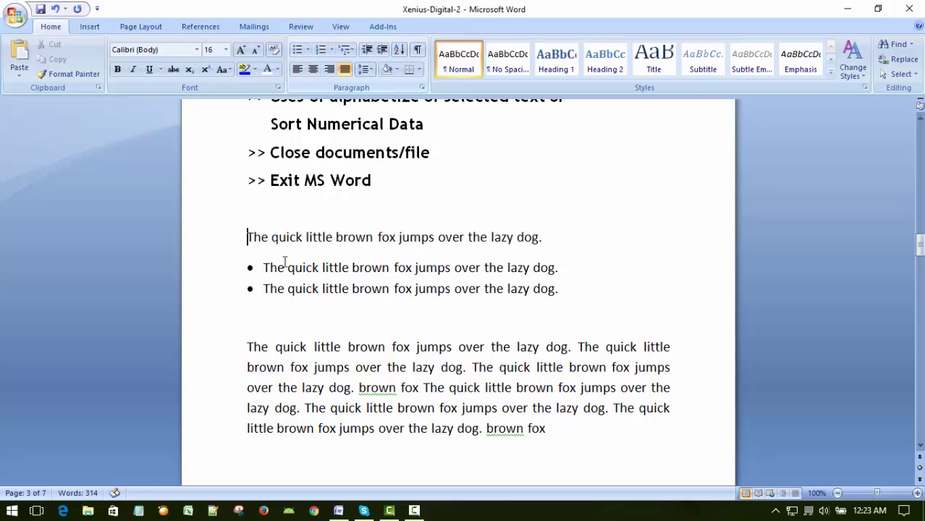
{"action": "left_click", "coordinate": [264, 268]}
{"action": "left_click", "coordinate": [298, 50]}
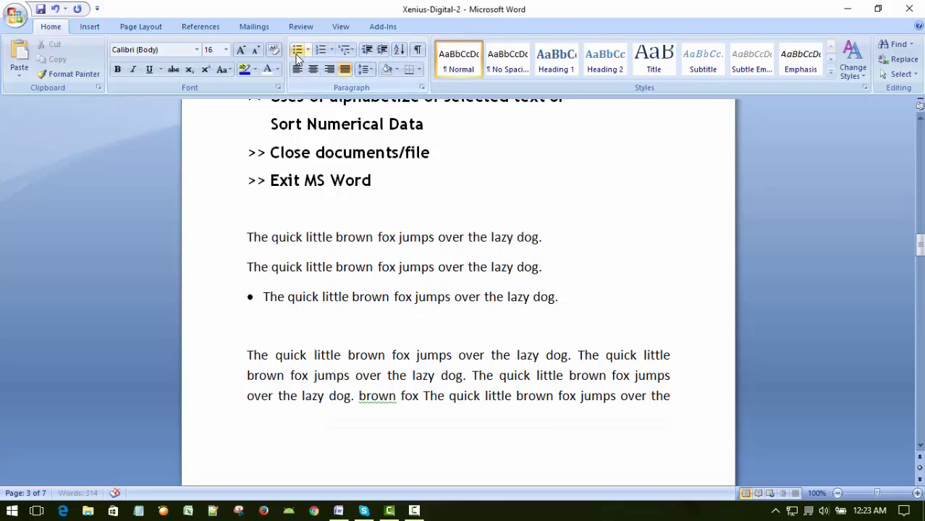
{"action": "left_click", "coordinate": [264, 297]}
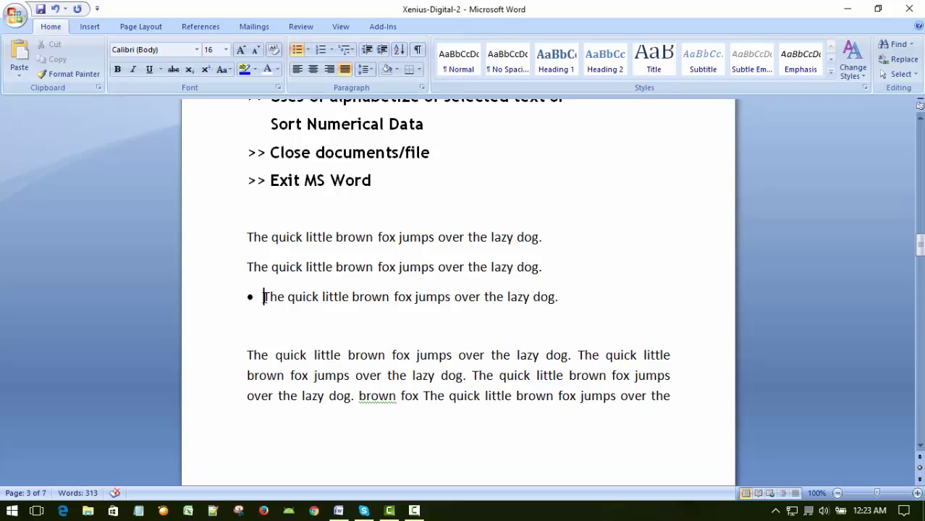
{"action": "left_click", "coordinate": [298, 50]}
{"action": "left_click", "coordinate": [343, 323]}
{"action": "key", "text": "ctrl+s"}
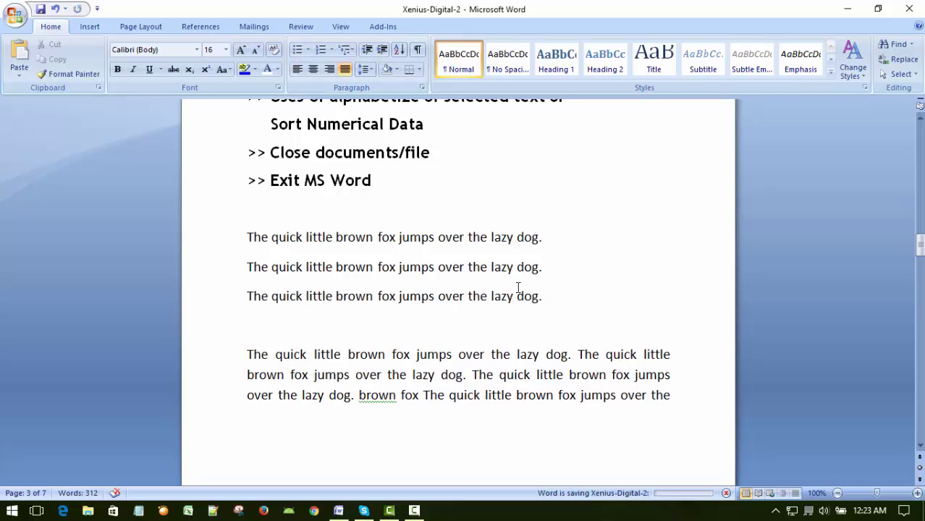
{"action": "left_click", "coordinate": [246, 237]}
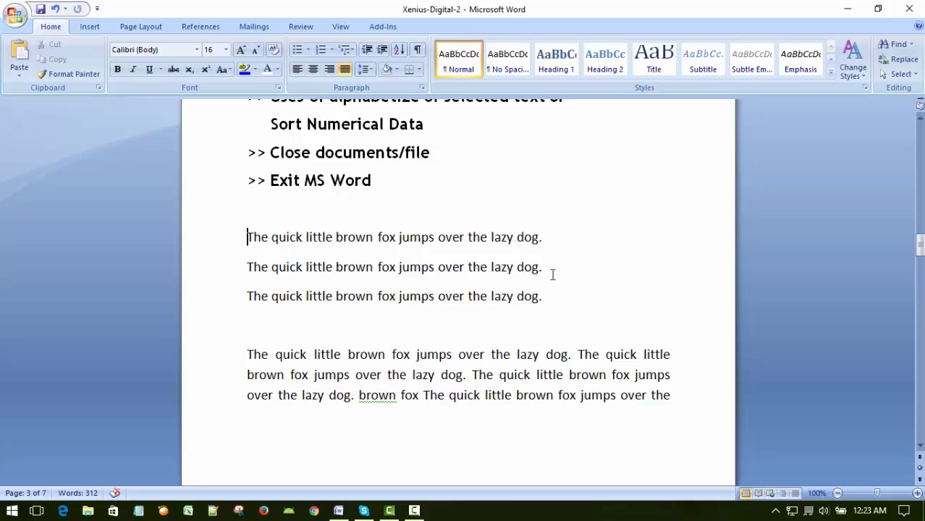
Number the three fox sentences with the '1. 2. 3.' numbering style.
{"action": "left_click", "coordinate": [330, 50]}
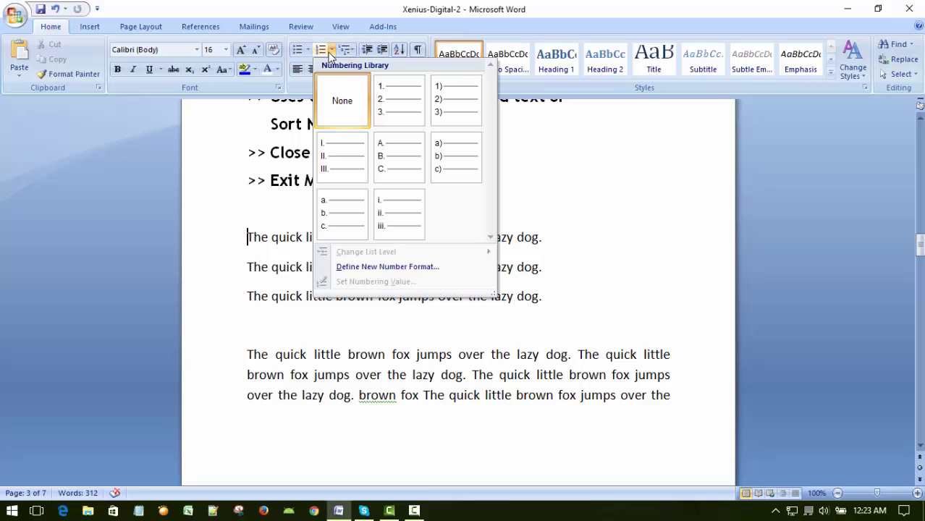
{"action": "left_click", "coordinate": [395, 106]}
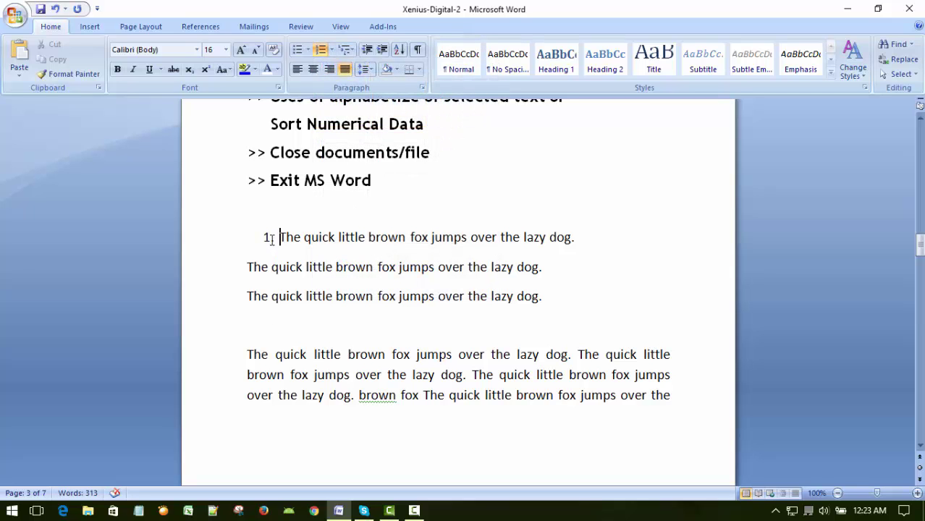
{"action": "left_click", "coordinate": [247, 267]}
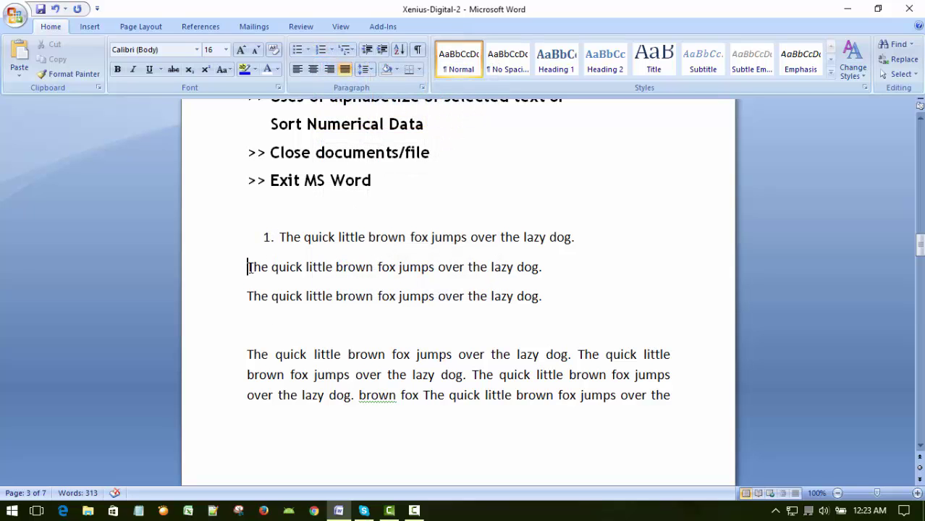
{"action": "left_click", "coordinate": [322, 50]}
{"action": "left_click", "coordinate": [248, 293]}
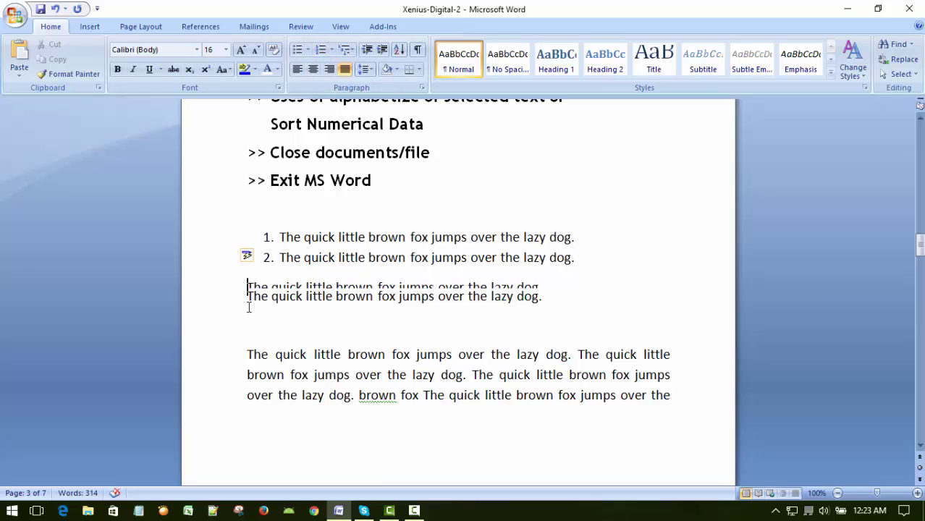
{"action": "left_click", "coordinate": [321, 51]}
{"action": "left_click", "coordinate": [434, 303]}
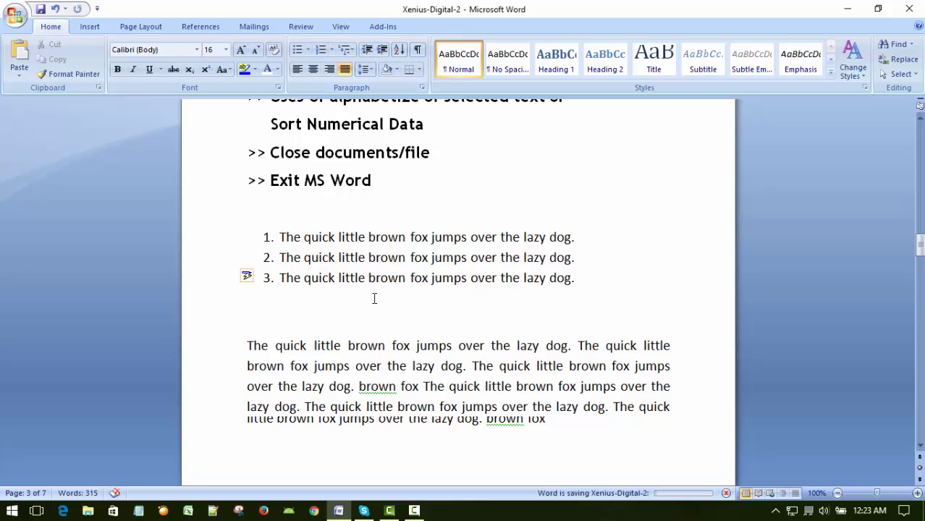
Select the numbered list, decrease its indent to the left margin, and save.
{"action": "left_click_drag", "start_coordinate": [523, 238], "coordinate": [600, 272]}
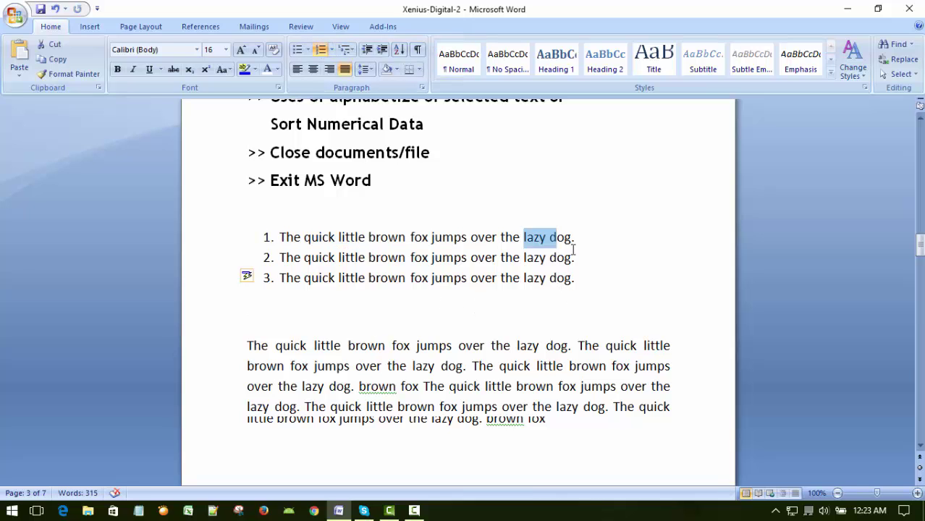
{"action": "left_click", "coordinate": [556, 307]}
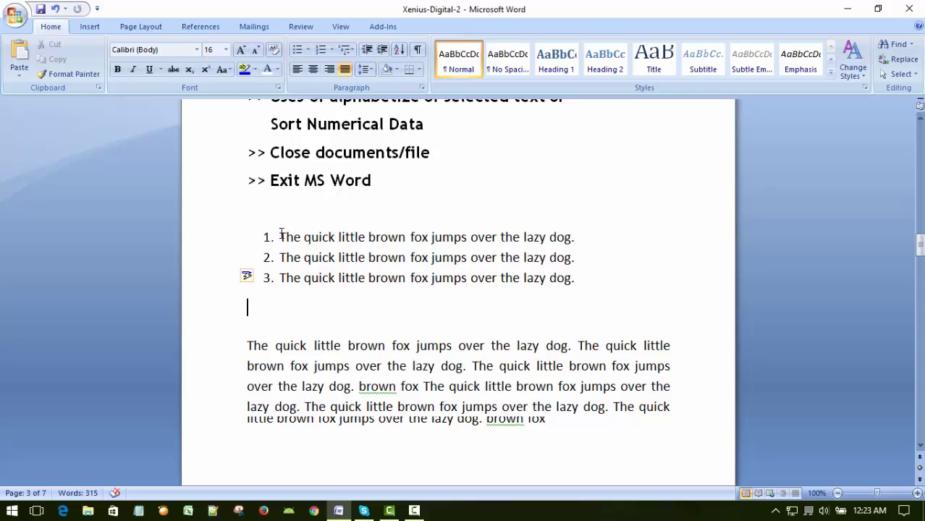
{"action": "left_click_drag", "start_coordinate": [282, 237], "coordinate": [605, 272]}
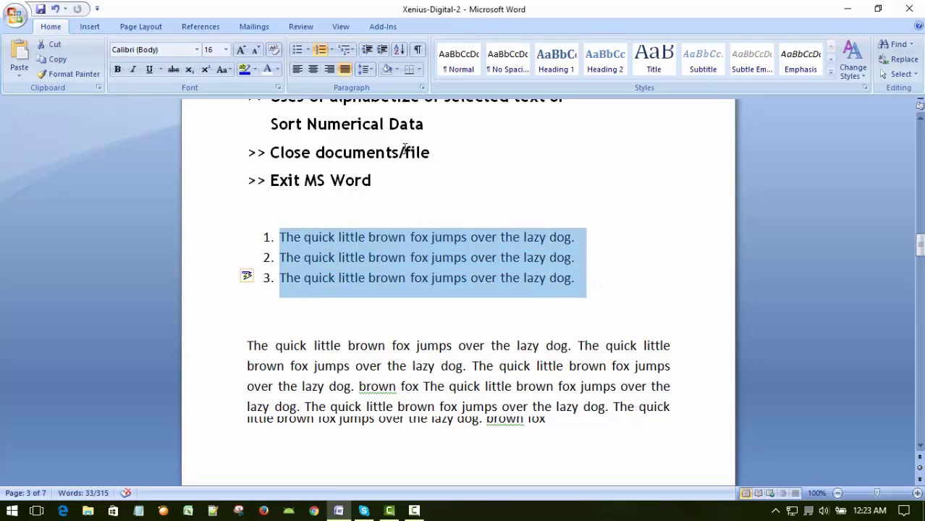
{"action": "left_click", "coordinate": [368, 52]}
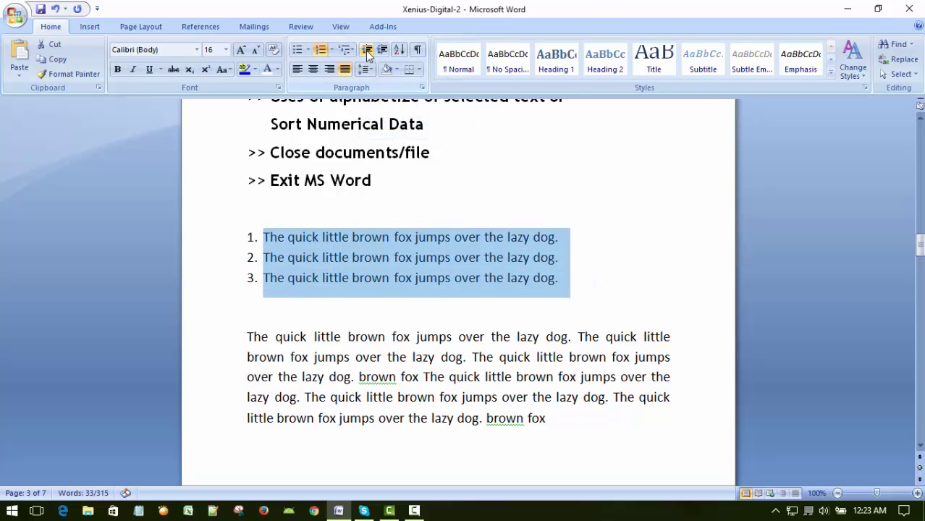
{"action": "left_click", "coordinate": [431, 312]}
{"action": "key", "text": "ctrl+s"}
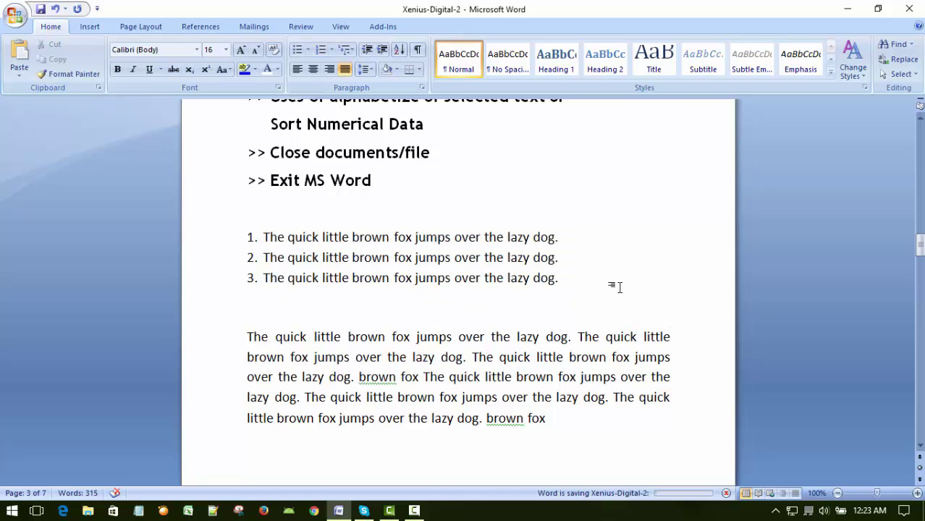
{"action": "left_click", "coordinate": [587, 283]}
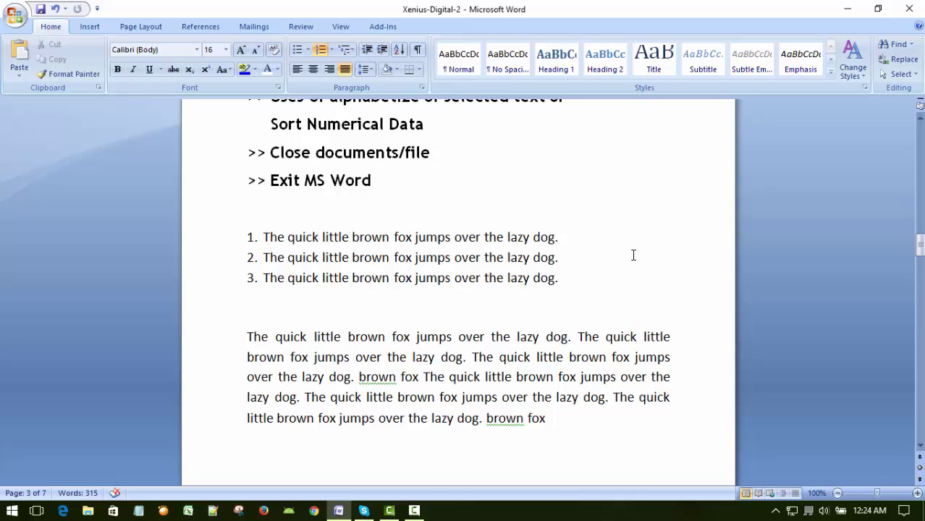
Add an empty numbered item 4 and copy the third item's fox sentence.
{"action": "key", "text": "ctrl+s"}
{"action": "key", "text": "Return"}
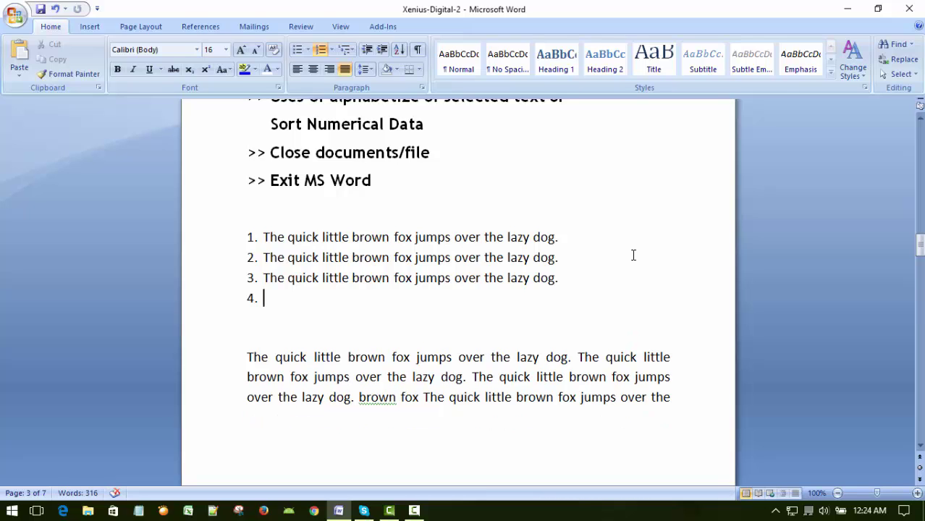
{"action": "key", "text": "Up"}
{"action": "key", "text": "ctrl+shift+Right"}
{"action": "key", "text": "ctrl+shift+Right"}
{"action": "key", "text": "ctrl+shift+Right"}
{"action": "key", "text": "ctrl+shift+Right"}
{"action": "key", "text": "ctrl+shift+Right"}
{"action": "key", "text": "ctrl+shift+Right"}
{"action": "key", "text": "ctrl+shift+Right"}
{"action": "key", "text": "ctrl+shift+Right"}
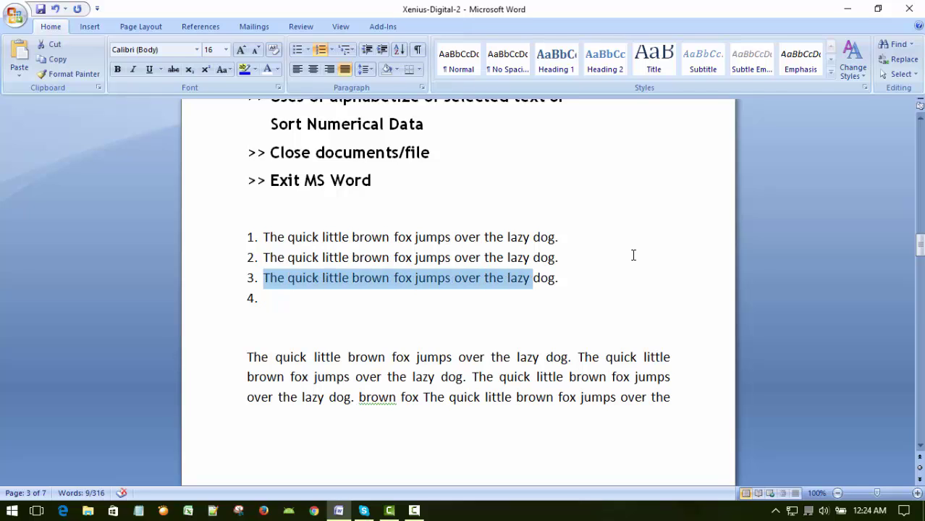
{"action": "key", "text": "ctrl+shift+Right"}
{"action": "key", "text": "ctrl+shift+Right"}
{"action": "key", "text": "ctrl+c"}
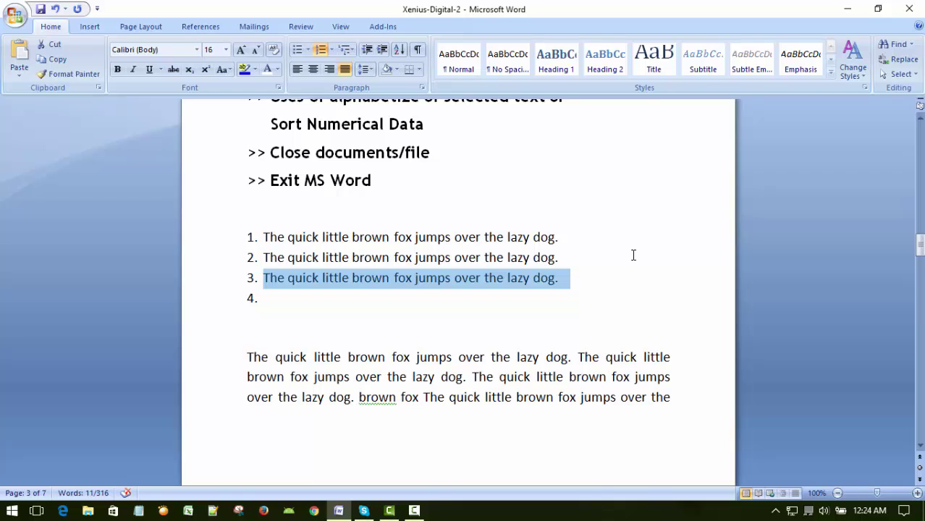
{"action": "key", "text": "Right"}
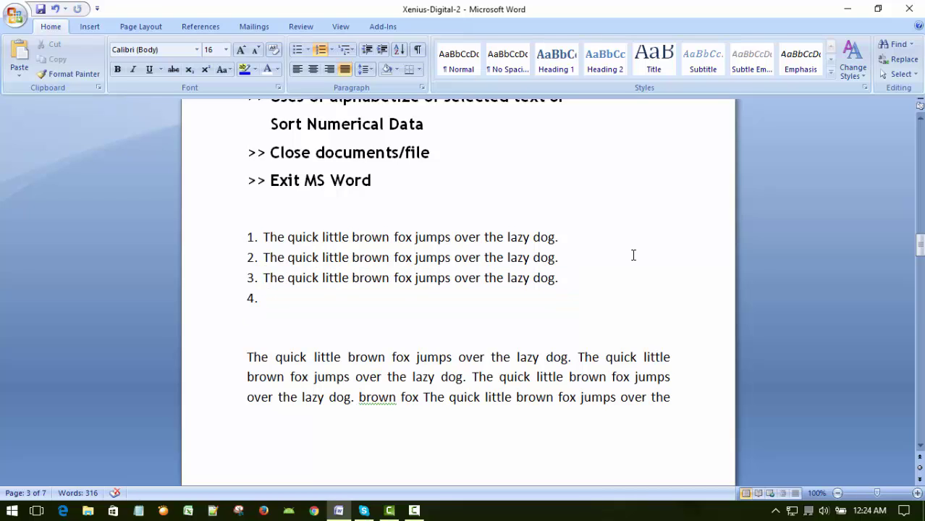
{"action": "key", "text": "Down"}
{"action": "key", "text": "shift+Down"}
{"action": "key", "text": "shift+Up"}
Paste the sentence as items 4 and 5, remove the empty sixth item, and save.
{"action": "key", "text": "ctrl+v"}
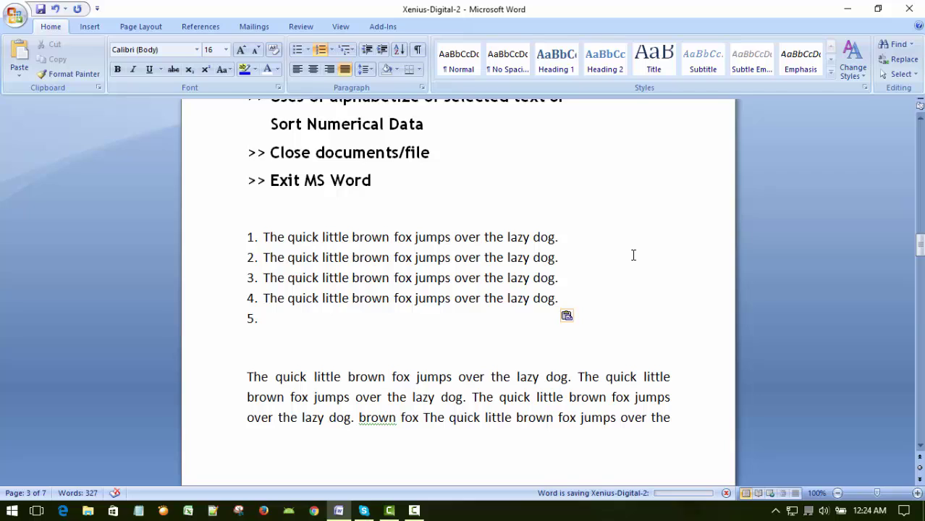
{"action": "key", "text": "ctrl+v"}
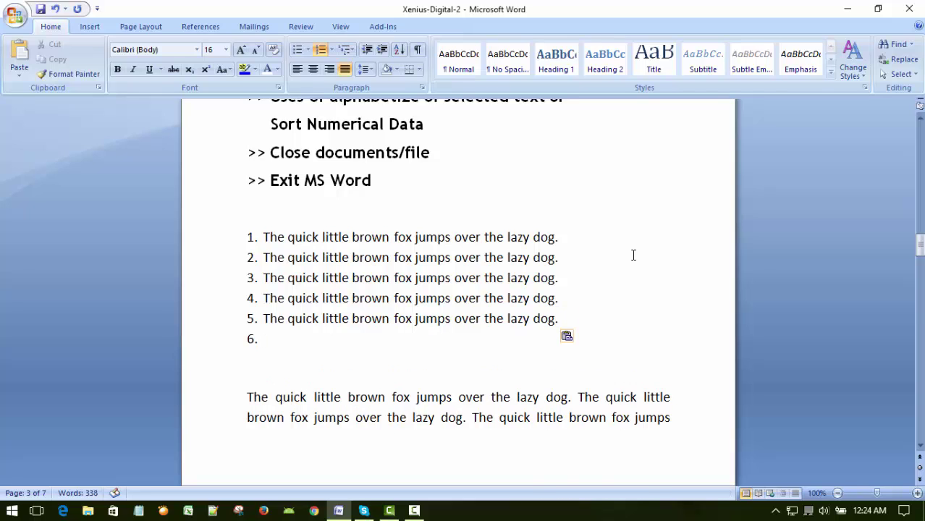
{"action": "key", "text": "ctrl+s"}
{"action": "scroll", "coordinate": [820, 223], "scroll_direction": "down", "scroll_amount": 1}
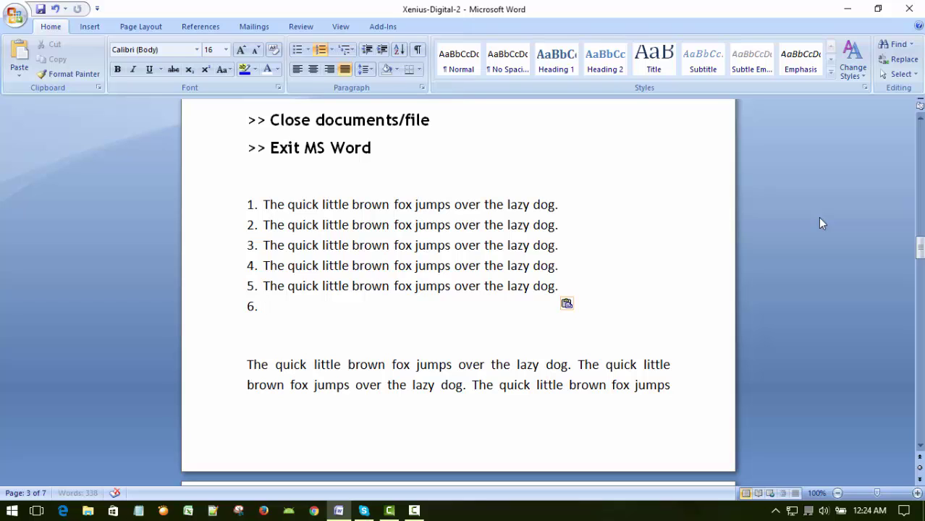
{"action": "key", "text": "BackSpace"}
{"action": "key", "text": "ctrl+s"}
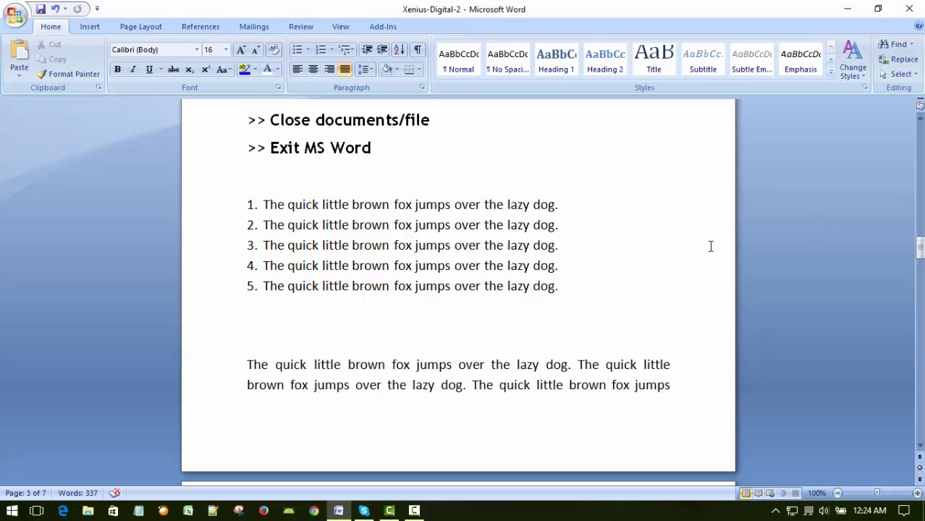
{"action": "scroll", "coordinate": [577, 281], "scroll_direction": "up", "scroll_amount": 2}
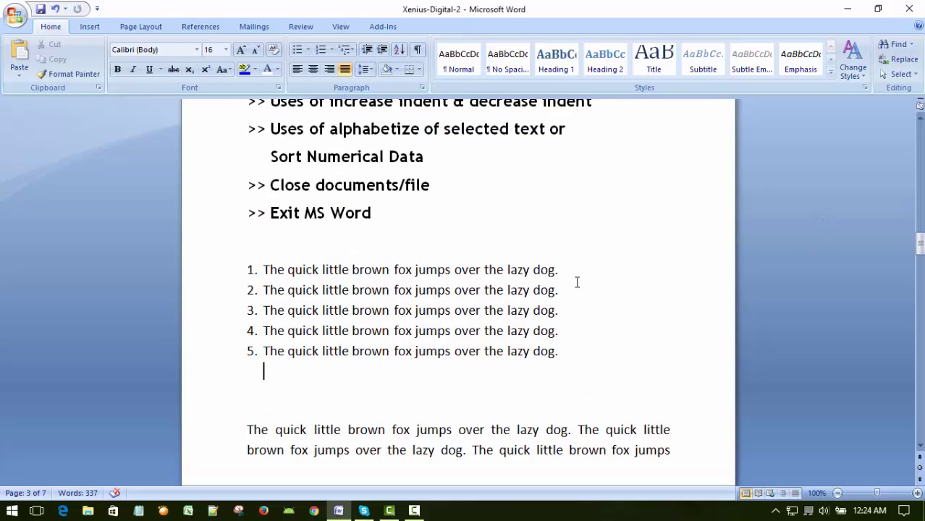
{"action": "left_click", "coordinate": [547, 221]}
{"action": "left_click", "coordinate": [262, 269]}
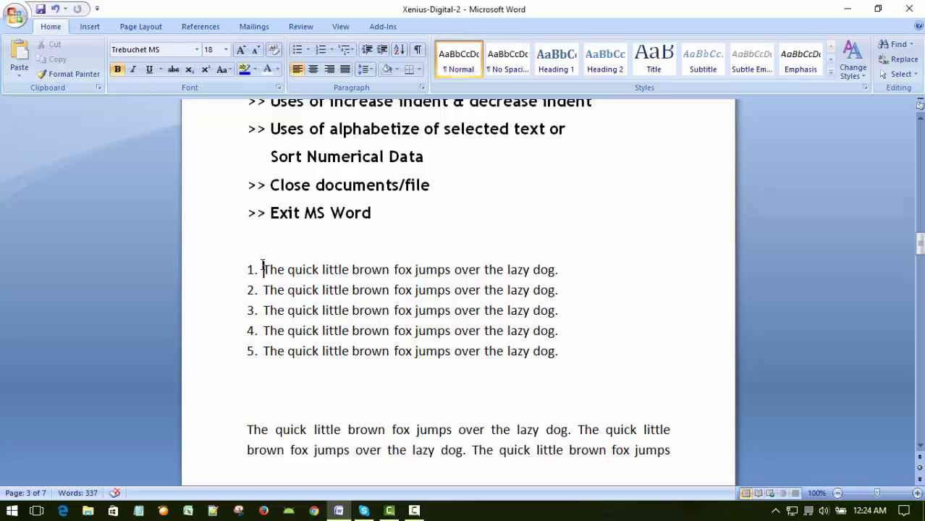
{"action": "left_click_drag", "start_coordinate": [262, 269], "coordinate": [584, 350]}
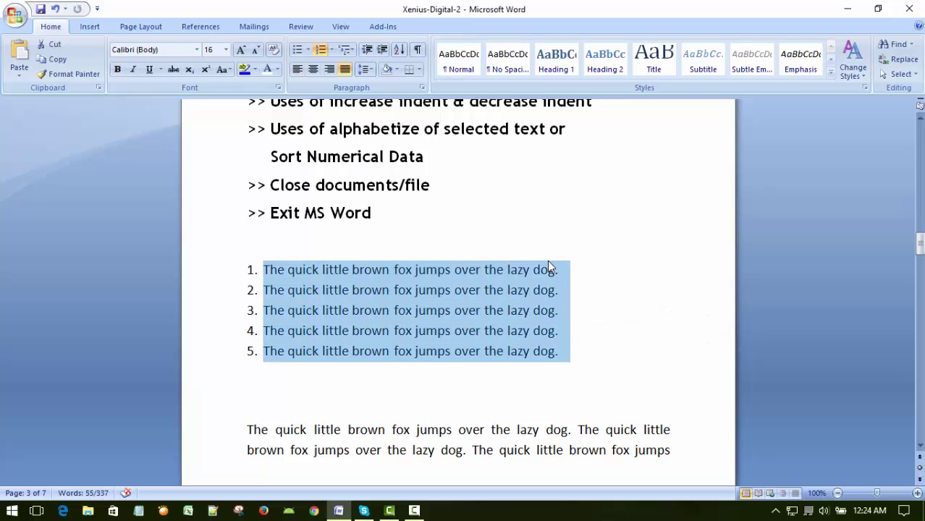
{"action": "scroll", "coordinate": [548, 267], "scroll_direction": "down", "scroll_amount": 1}
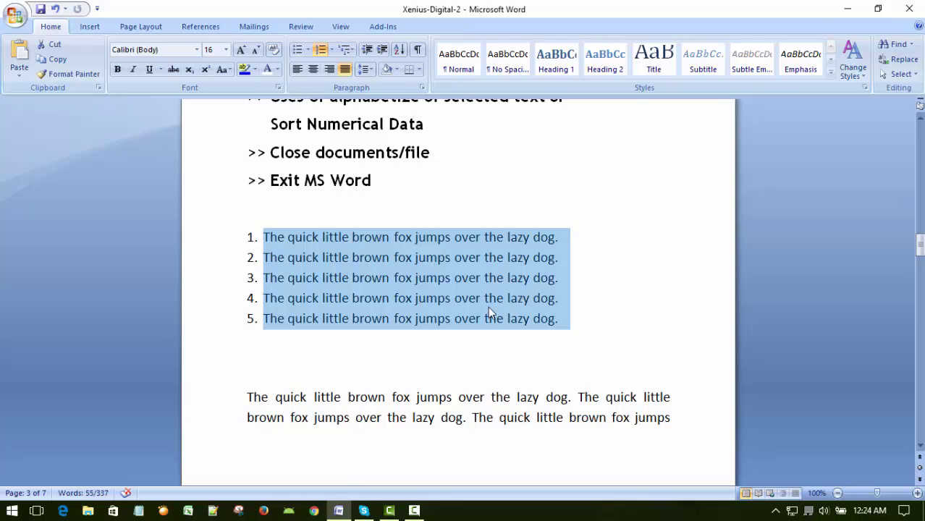
{"action": "left_click", "coordinate": [322, 53]}
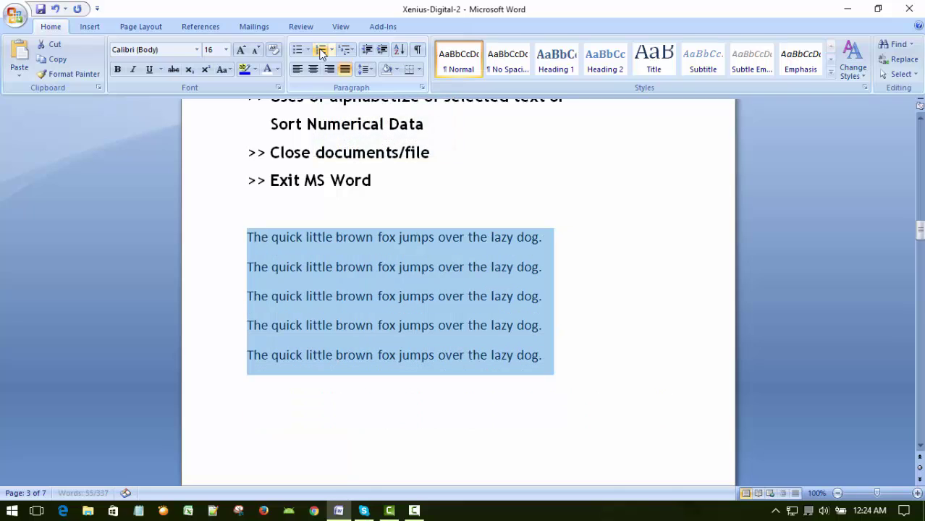
{"action": "left_click", "coordinate": [580, 254]}
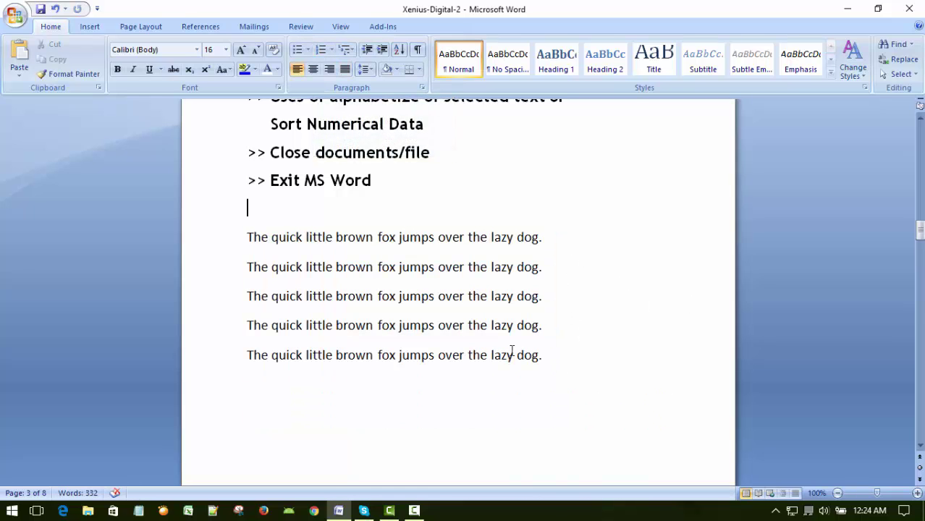
{"action": "left_click", "coordinate": [448, 413]}
{"action": "key", "text": "Up"}
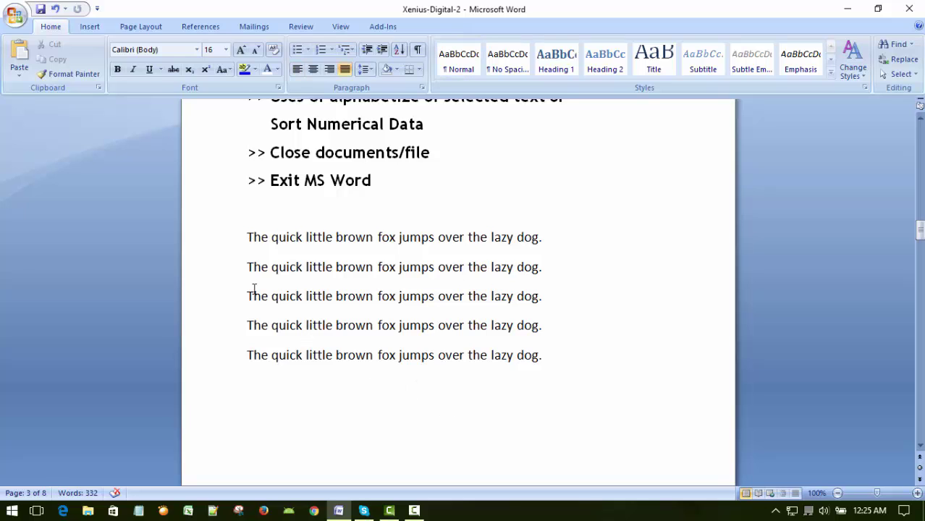
{"action": "left_click", "coordinate": [344, 244]}
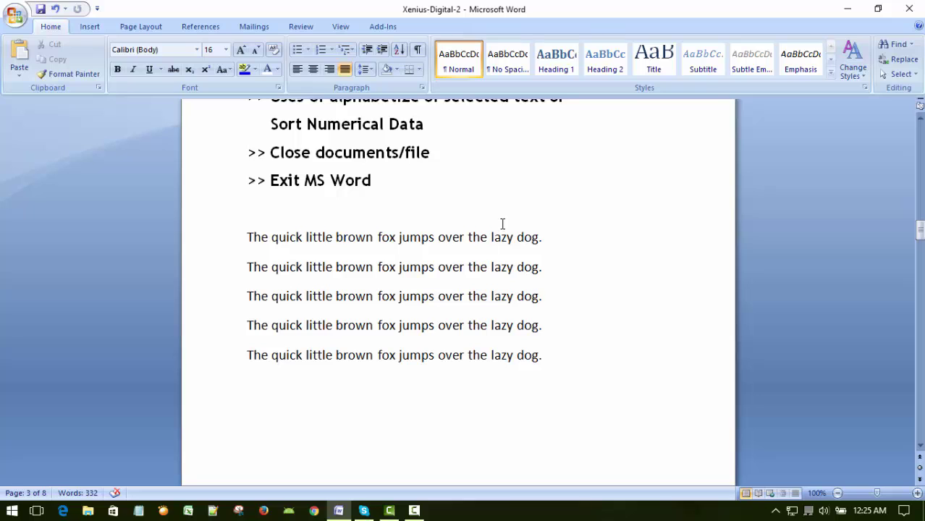
{"action": "left_click", "coordinate": [508, 190]}
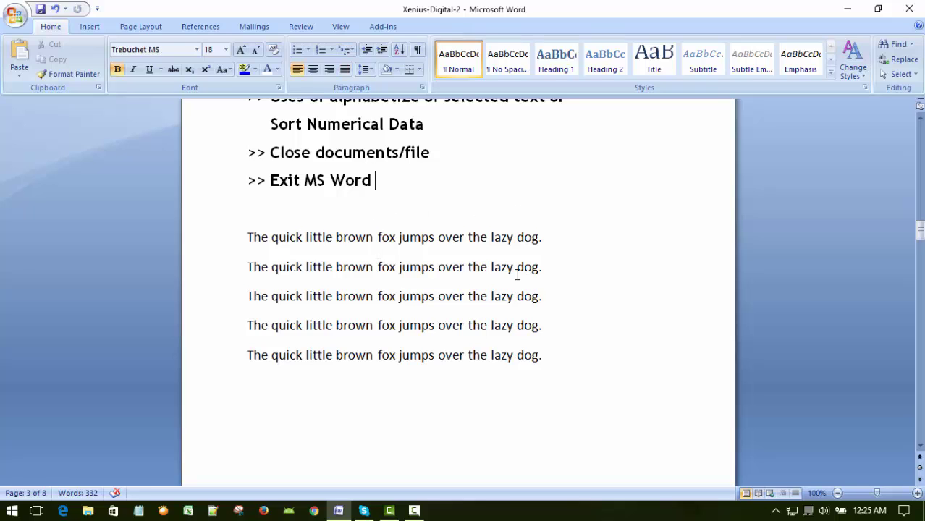
{"action": "key", "text": "ctrl+z"}
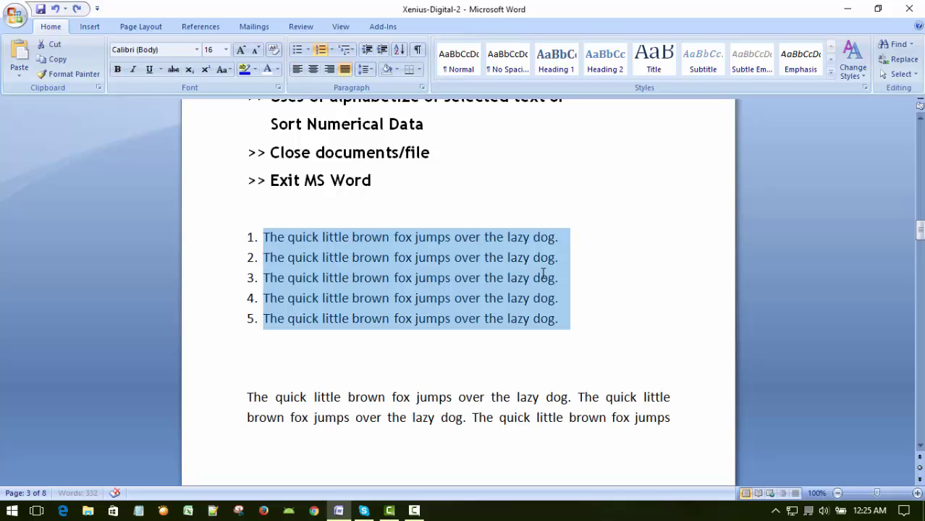
{"action": "left_click", "coordinate": [625, 344]}
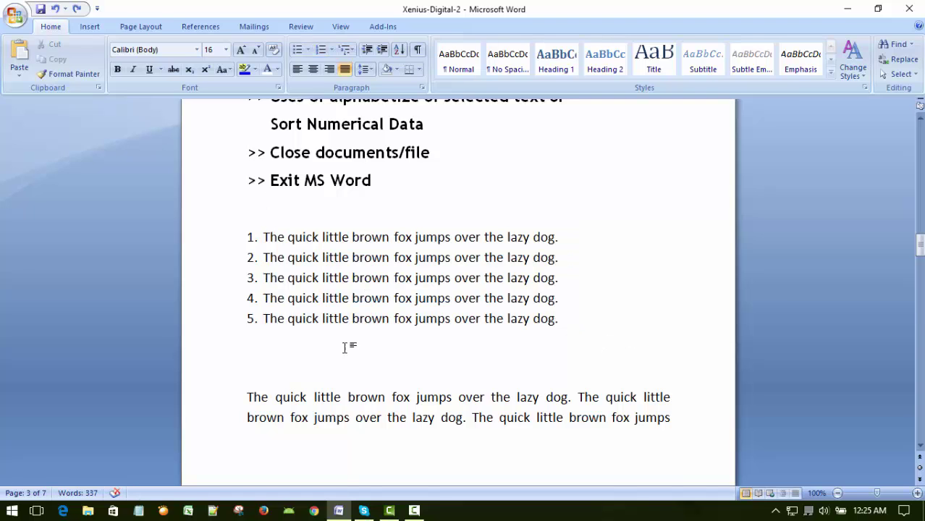
Save the document and select the full sentence of list item 5.
{"action": "key", "text": "ctrl+s"}
{"action": "left_click", "coordinate": [519, 208]}
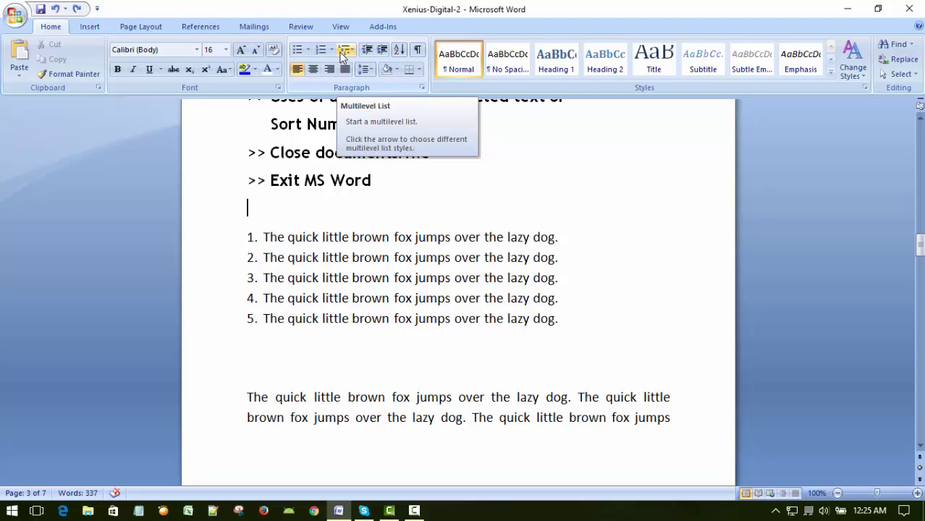
{"action": "scroll", "coordinate": [590, 316], "scroll_direction": "down", "scroll_amount": 2}
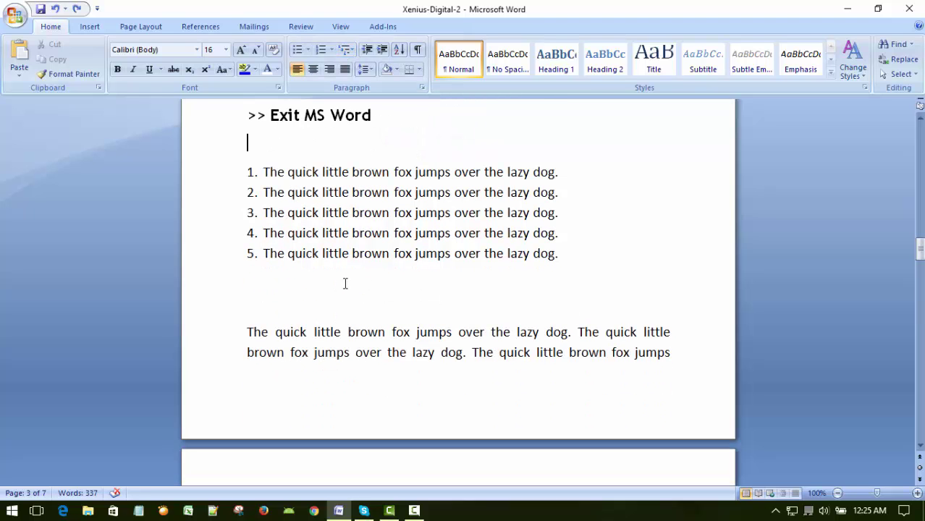
{"action": "left_click_drag", "start_coordinate": [352, 253], "coordinate": [584, 253]}
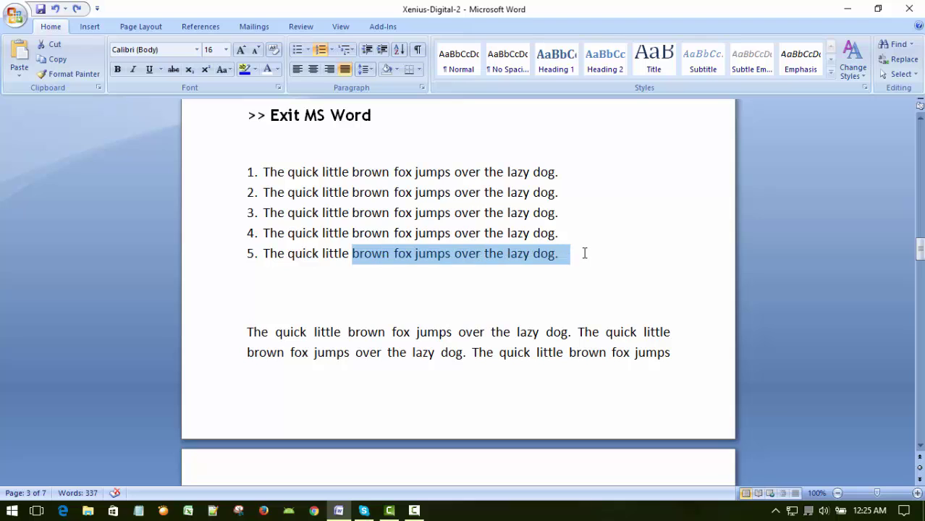
{"action": "left_click", "coordinate": [527, 302]}
{"action": "left_click_drag", "start_coordinate": [286, 254], "coordinate": [589, 261]}
{"action": "left_click", "coordinate": [588, 261]}
{"action": "left_click_drag", "start_coordinate": [264, 255], "coordinate": [562, 253]}
{"action": "key", "text": "ctrl+c"}
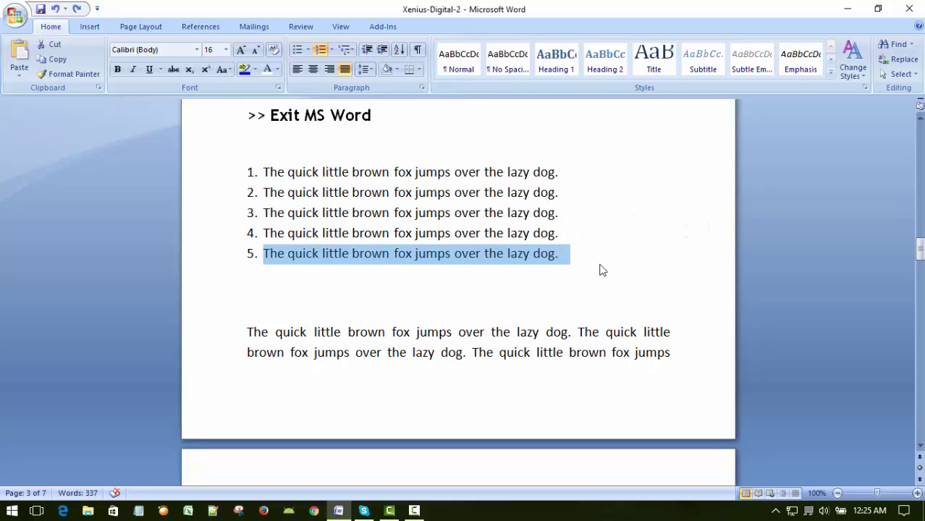
Left-align the empty centred paragraph on the next page with Ctrl+L.
{"action": "scroll", "coordinate": [605, 277], "scroll_direction": "down", "scroll_amount": 4}
{"action": "scroll", "coordinate": [605, 277], "scroll_direction": "down", "scroll_amount": 3}
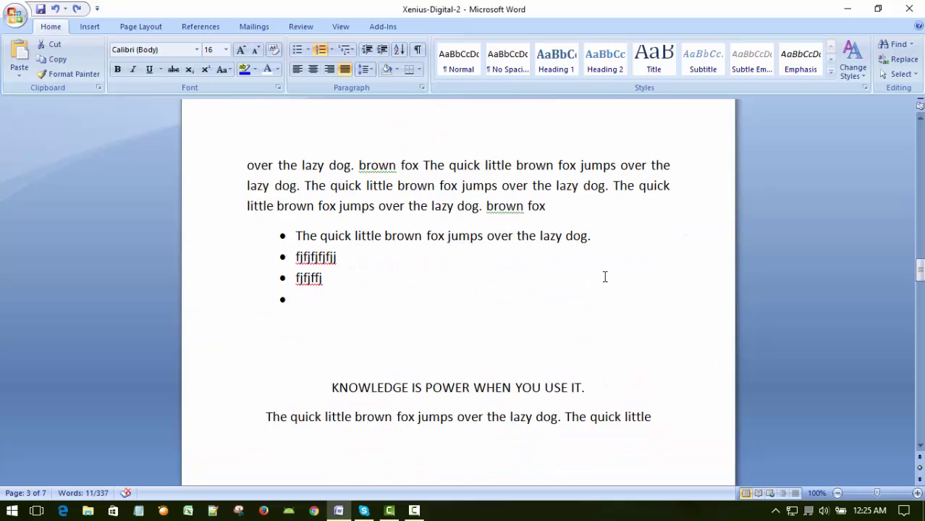
{"action": "scroll", "coordinate": [605, 277], "scroll_direction": "down", "scroll_amount": 5}
{"action": "left_click", "coordinate": [403, 291]}
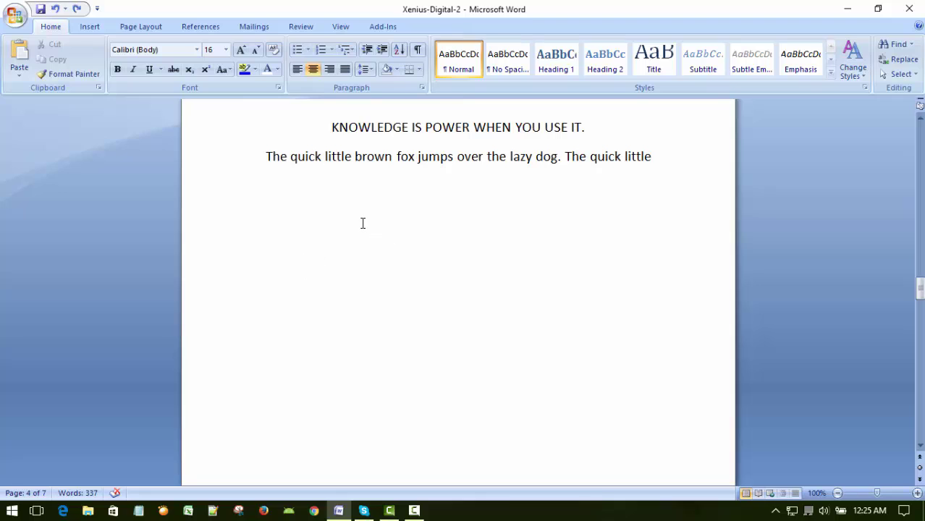
{"action": "key", "text": "ctrl+l"}
{"action": "scroll", "coordinate": [364, 224], "scroll_direction": "down", "scroll_amount": 1}
{"action": "scroll", "coordinate": [366, 223], "scroll_direction": "up", "scroll_amount": 1}
Apply the 1.1.1 multilevel numbering and paste the copied fox sentence as item 1.
{"action": "left_click", "coordinate": [349, 54]}
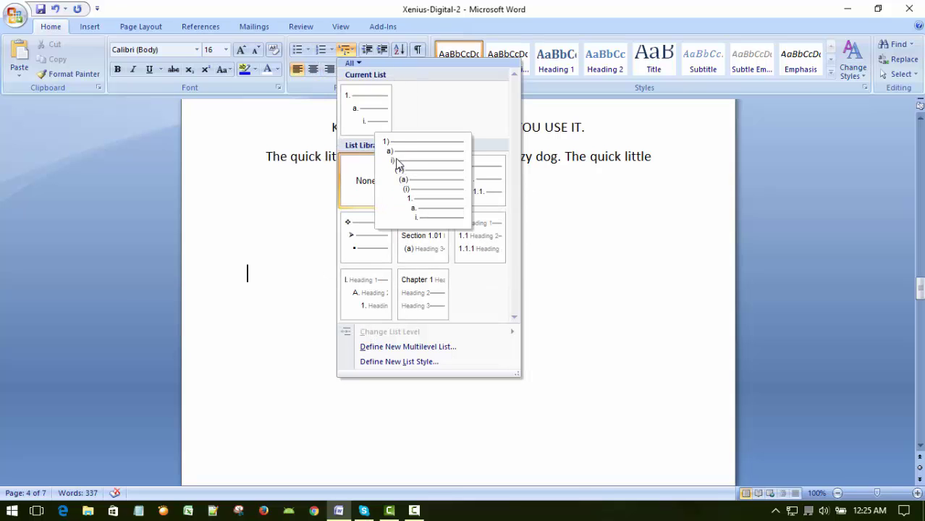
{"action": "mouse_move", "coordinate": [479, 181]}
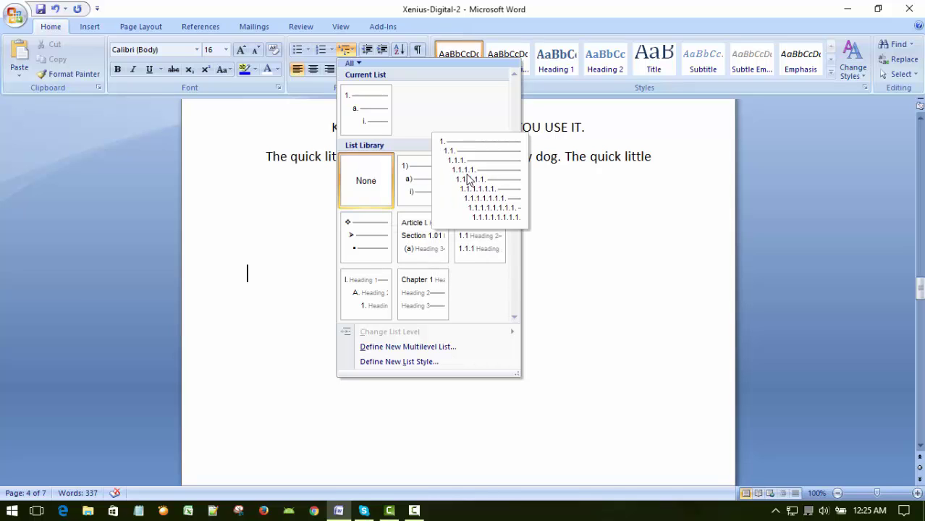
{"action": "left_click", "coordinate": [469, 180]}
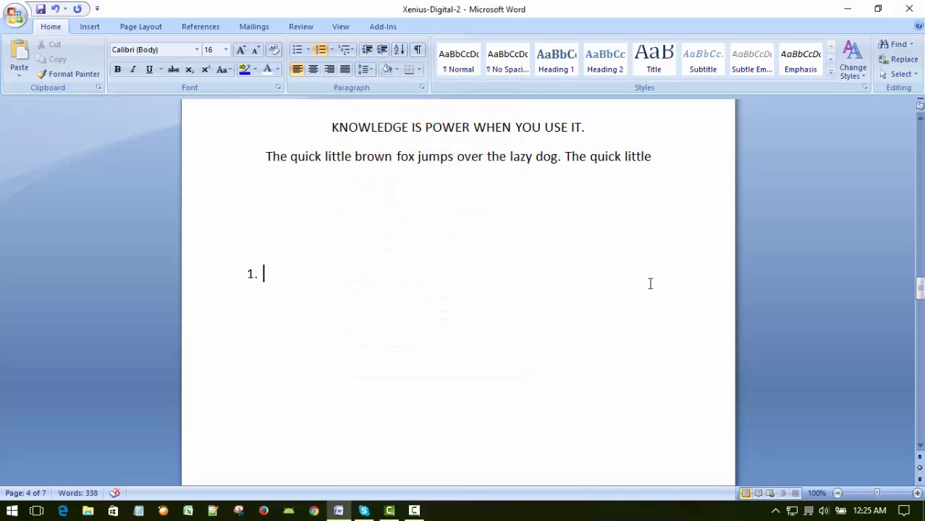
{"action": "key", "text": "ctrl+v"}
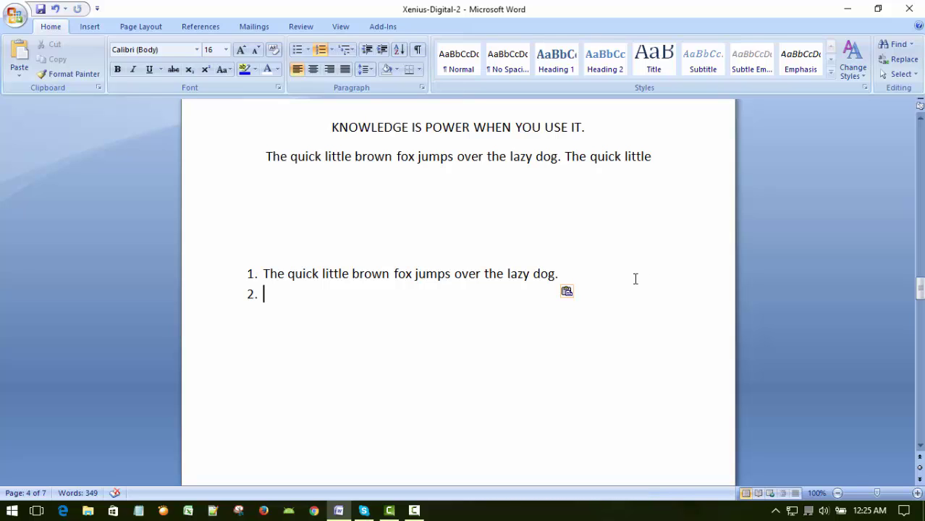
{"action": "key", "text": "BackSpace"}
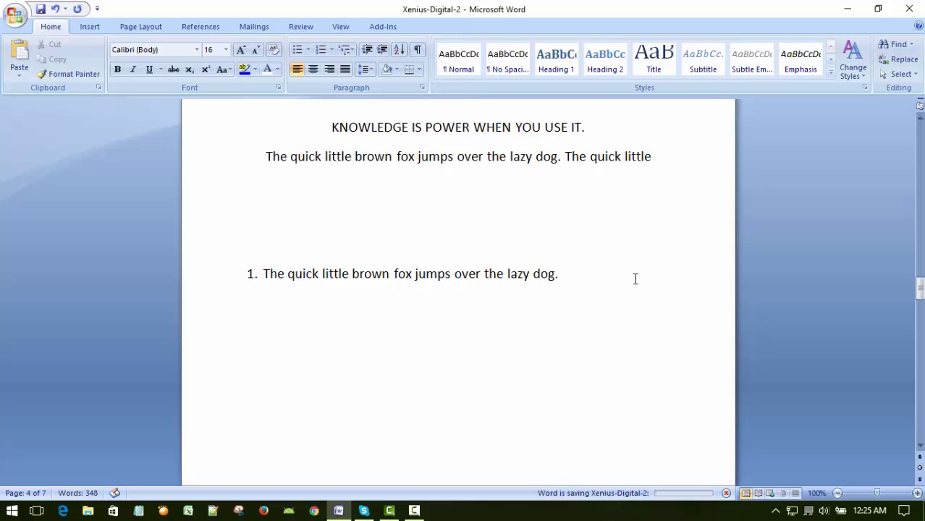
Make sub-item 1.1 read 'The quick' instead of the pasted sentence, then save.
{"action": "type", "text": "1."}
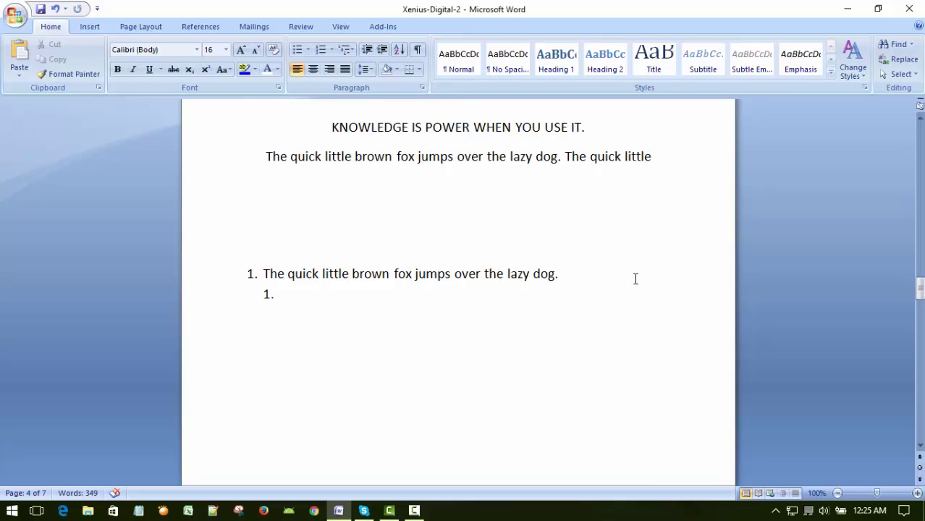
{"action": "type", "text": "1"}
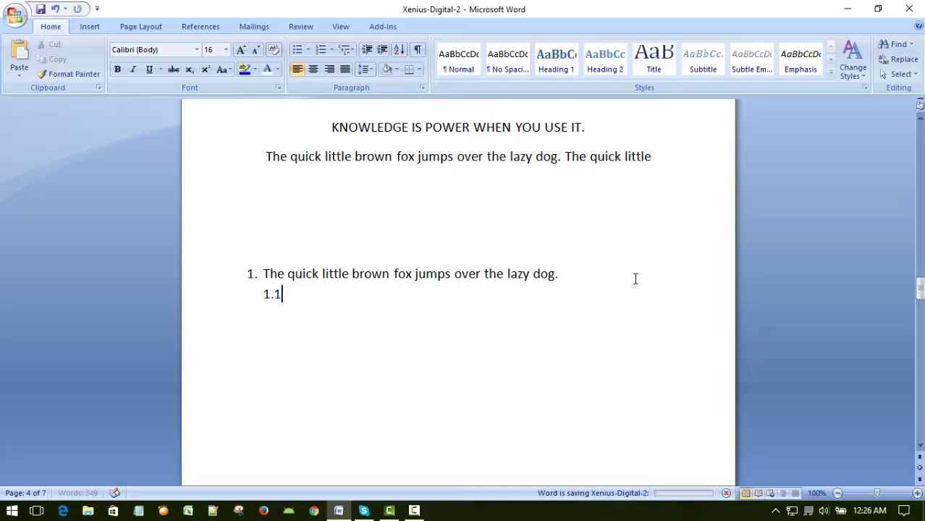
{"action": "key", "text": "ctrl+v"}
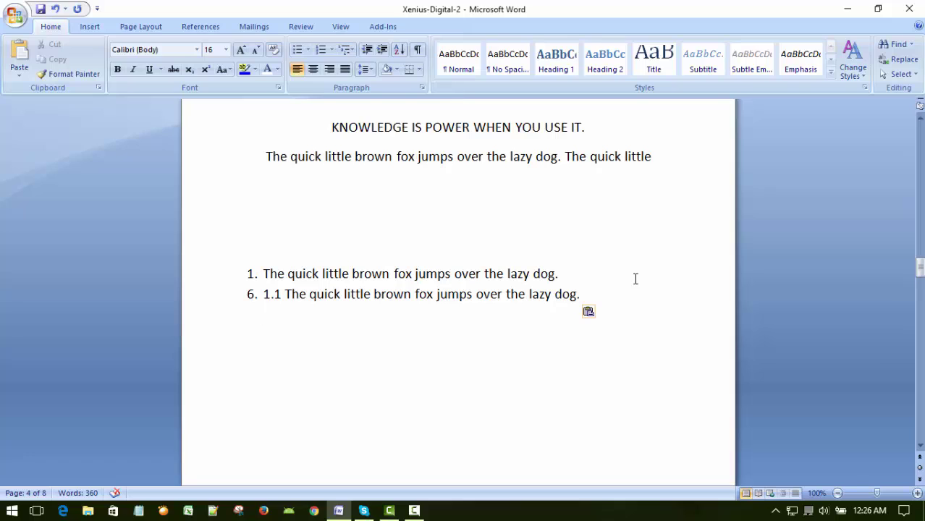
{"action": "key", "text": "ctrl+z"}
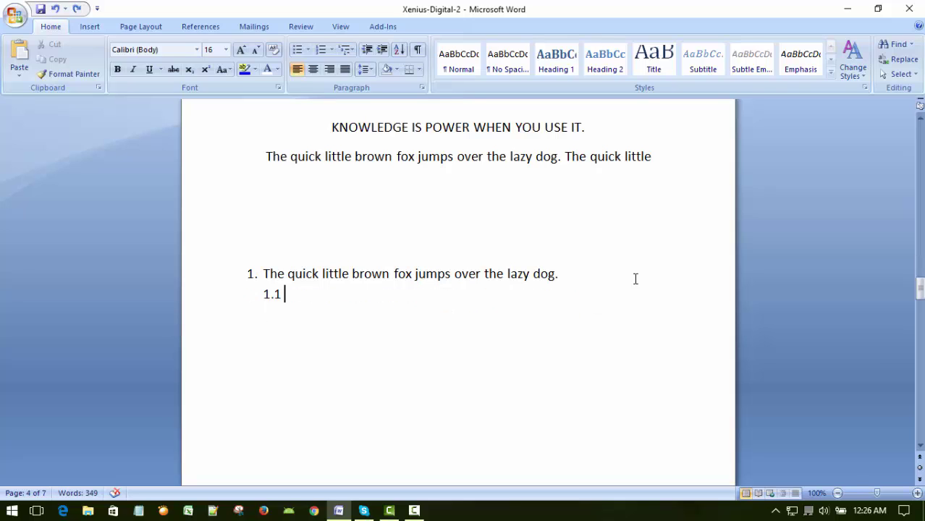
{"action": "key", "text": "ctrl+v"}
{"action": "key", "text": "ctrl+z"}
{"action": "key", "text": "Up"}
{"action": "key", "text": "Down"}
{"action": "key", "text": "ctrl+s"}
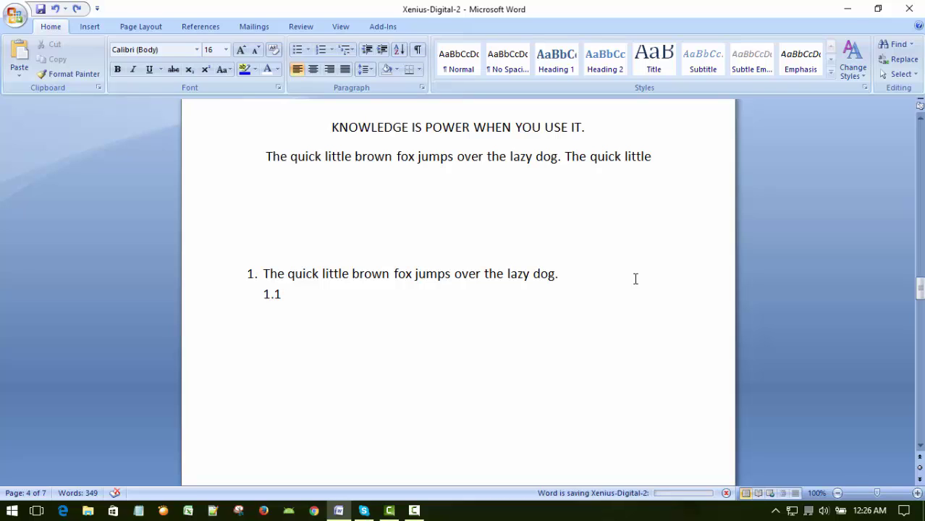
{"action": "type", "text": "The"}
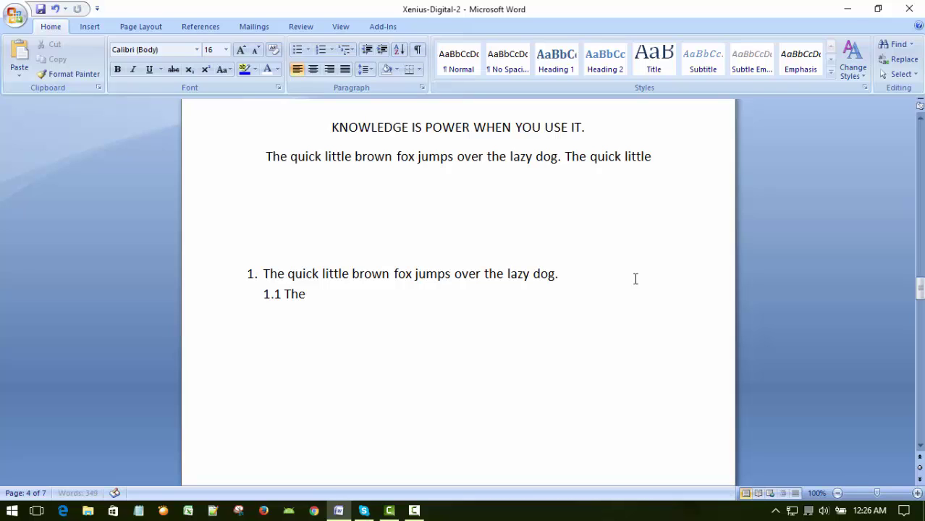
{"action": "type", "text": " quick"}
{"action": "key", "text": "ctrl+s"}
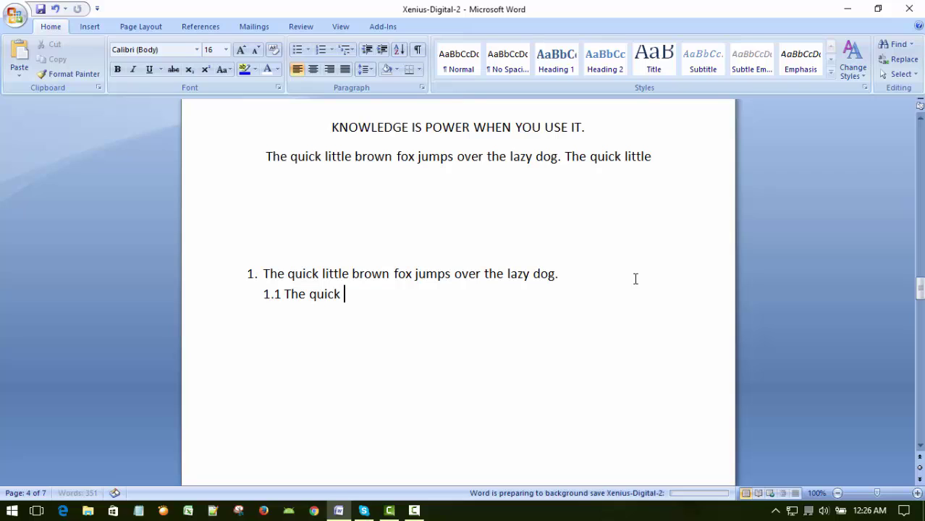
Add sub-item 1.2 reading 'The' and place the cursor centred below the list.
{"action": "key", "text": "Return"}
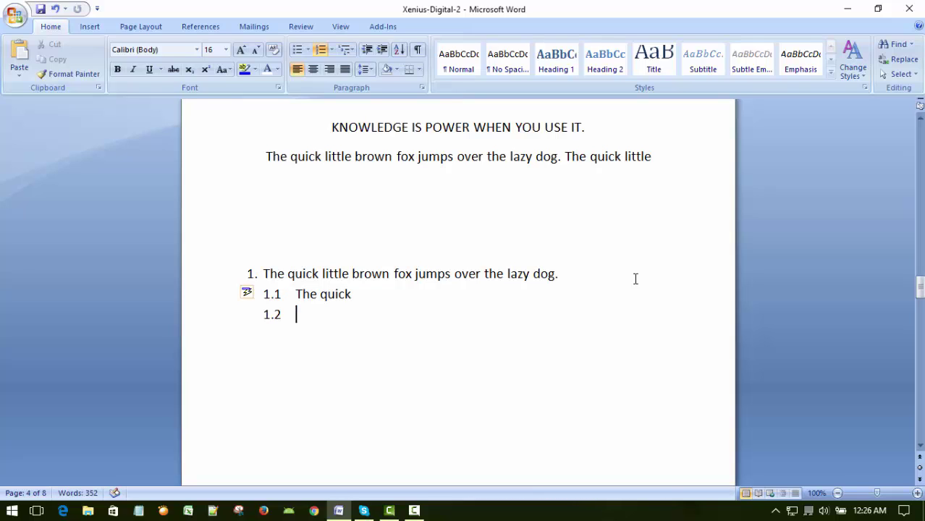
{"action": "key", "text": "ctrl+v"}
{"action": "key", "text": "ctrl+z"}
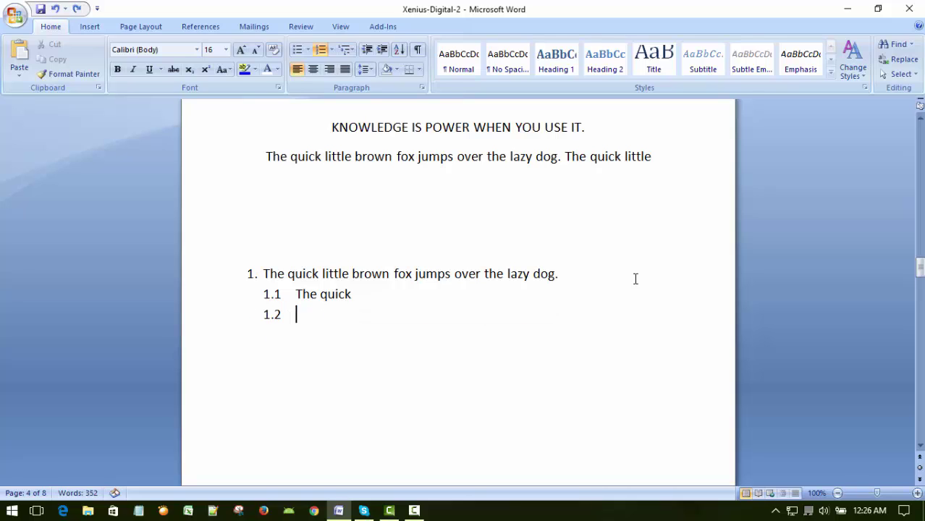
{"action": "type", "text": "The"}
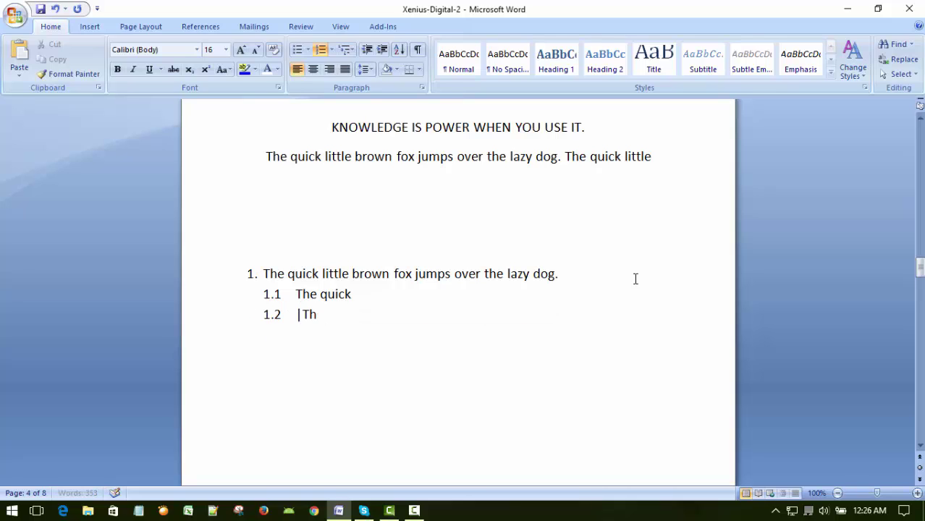
{"action": "key", "text": "BackSpace"}
{"action": "key", "text": "BackSpace"}
{"action": "type", "text": "The"}
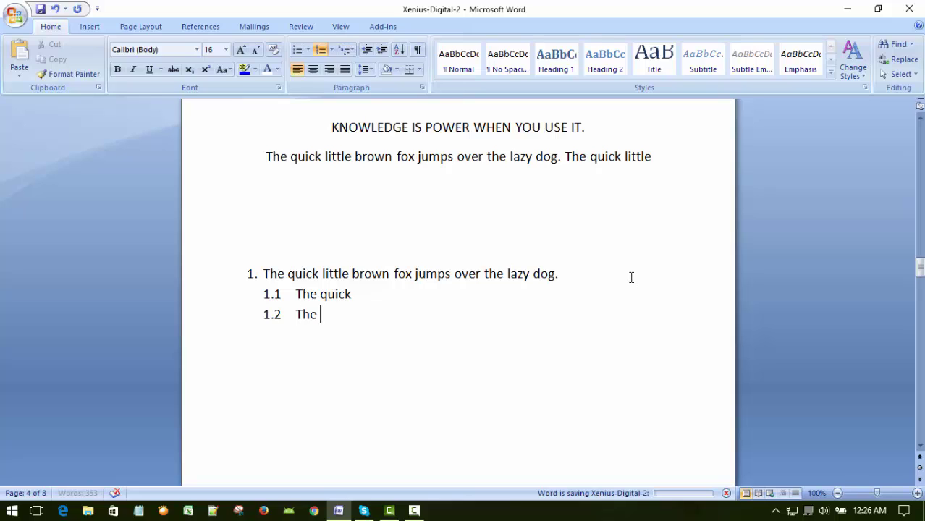
{"action": "double_click", "coordinate": [483, 339]}
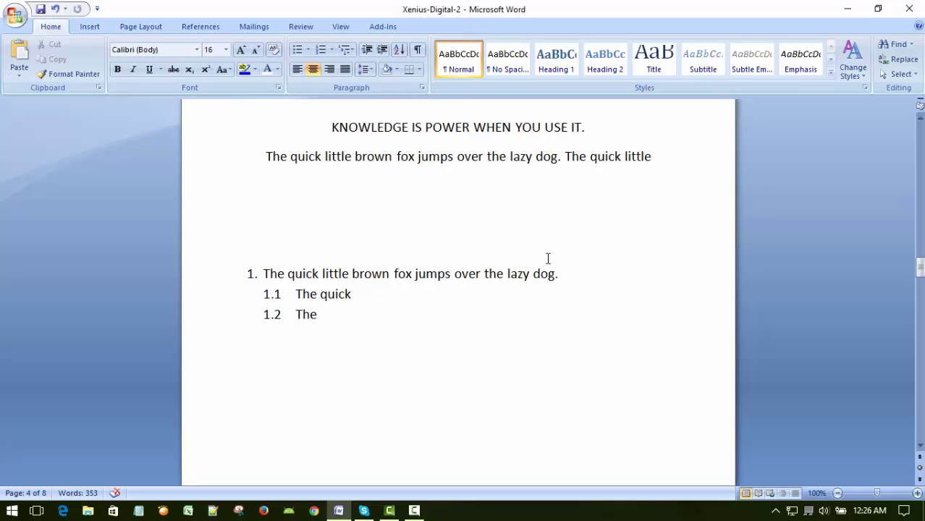
Select the five numbered fox sentences and switch off their Numbering.
{"action": "scroll", "coordinate": [540, 251], "scroll_direction": "up", "scroll_amount": 1}
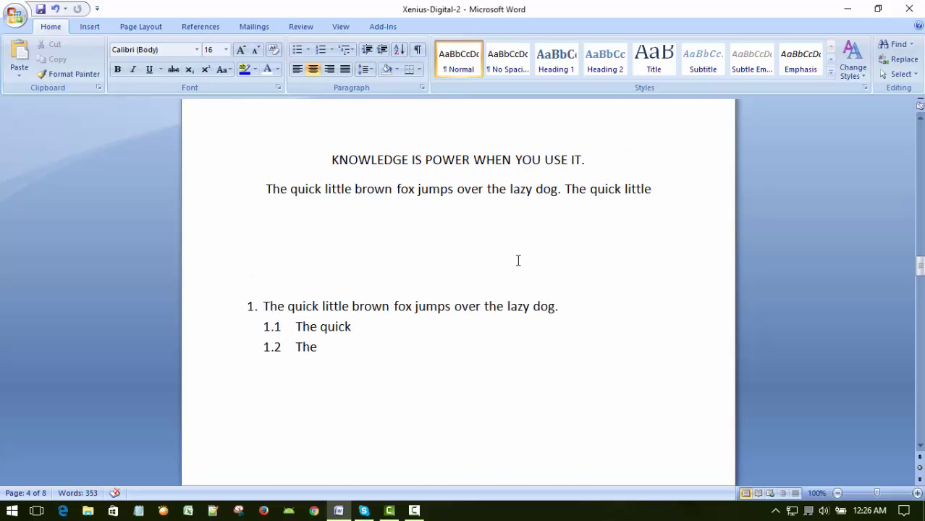
{"action": "scroll", "coordinate": [539, 251], "scroll_direction": "up", "scroll_amount": 10}
{"action": "scroll", "coordinate": [518, 260], "scroll_direction": "up", "scroll_amount": 5}
{"action": "scroll", "coordinate": [517, 260], "scroll_direction": "up", "scroll_amount": 5}
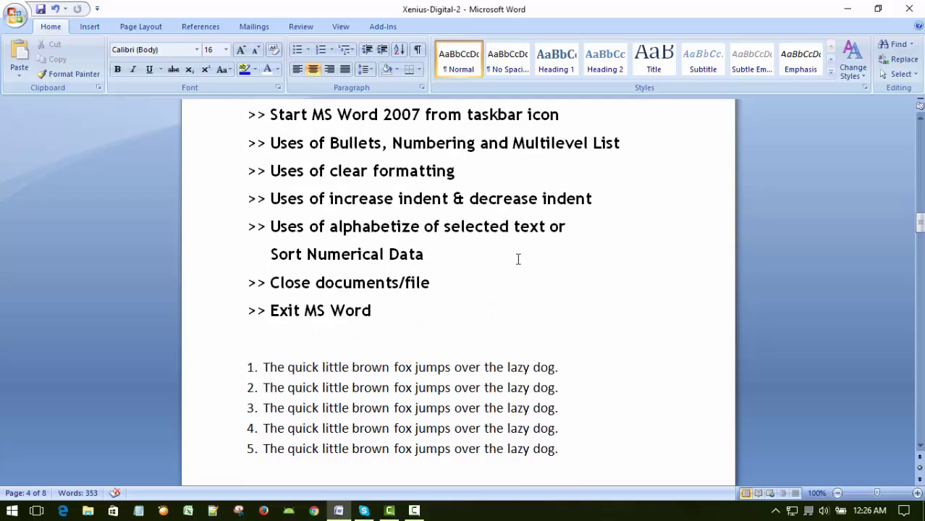
{"action": "left_click", "coordinate": [350, 199]}
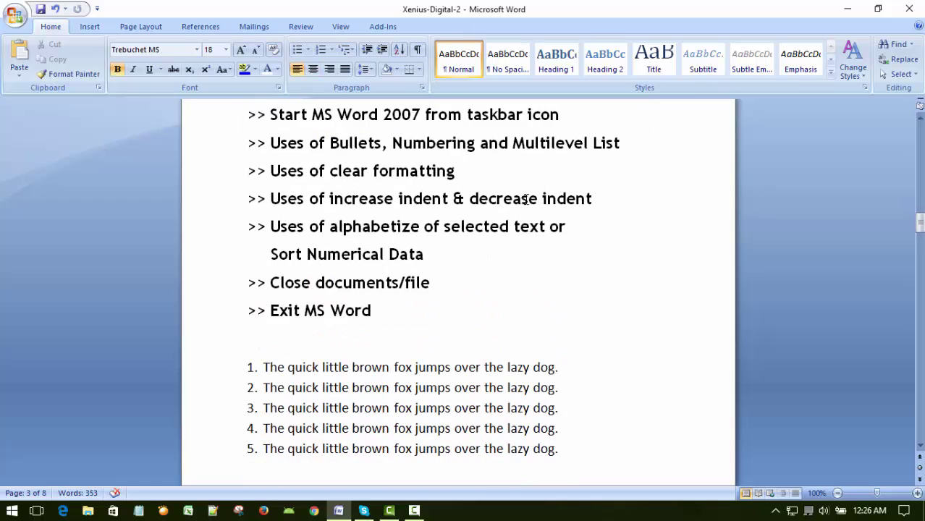
{"action": "left_click", "coordinate": [623, 198]}
{"action": "scroll", "coordinate": [616, 206], "scroll_direction": "down", "scroll_amount": 1}
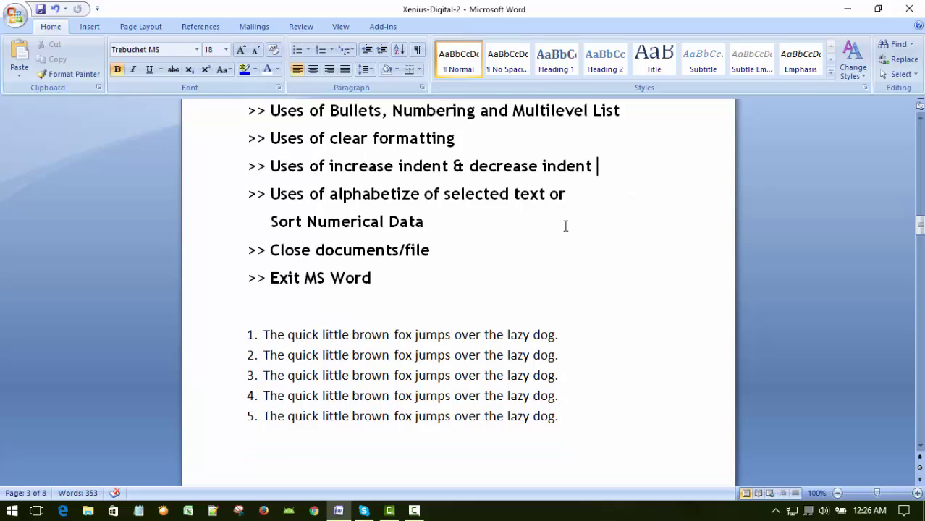
{"action": "scroll", "coordinate": [576, 228], "scroll_direction": "down", "scroll_amount": 1}
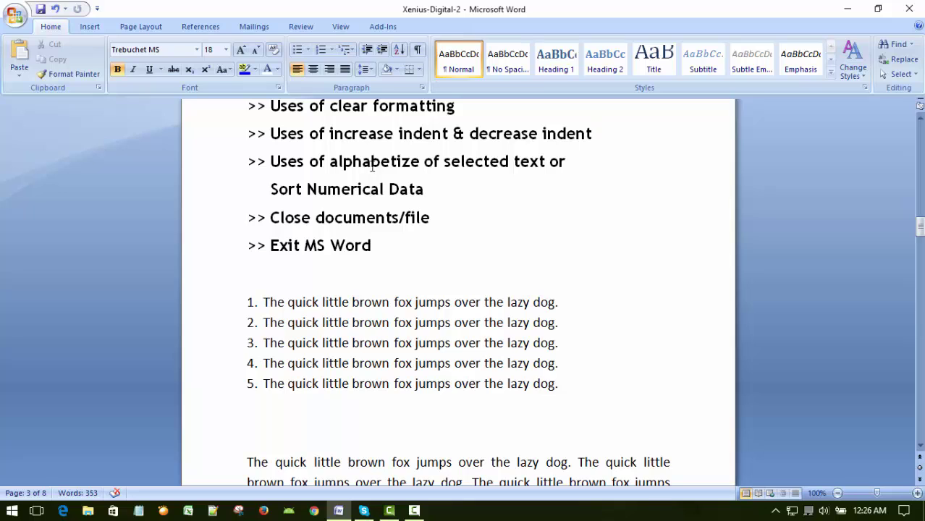
{"action": "left_click", "coordinate": [605, 165]}
{"action": "scroll", "coordinate": [584, 230], "scroll_direction": "down", "scroll_amount": 1}
{"action": "scroll", "coordinate": [533, 266], "scroll_direction": "up", "scroll_amount": 1}
{"action": "mouse_move", "coordinate": [264, 302]}
{"action": "left_mouse_down"}
{"action": "mouse_move", "coordinate": [525, 340]}
{"action": "mouse_move", "coordinate": [567, 382]}
{"action": "left_mouse_up"}
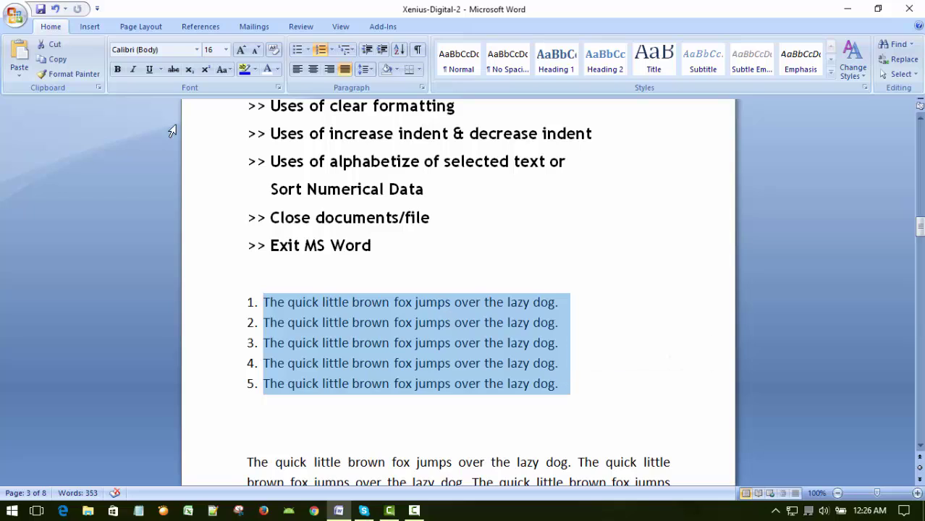
{"action": "left_click", "coordinate": [322, 52]}
{"action": "left_click", "coordinate": [513, 263]}
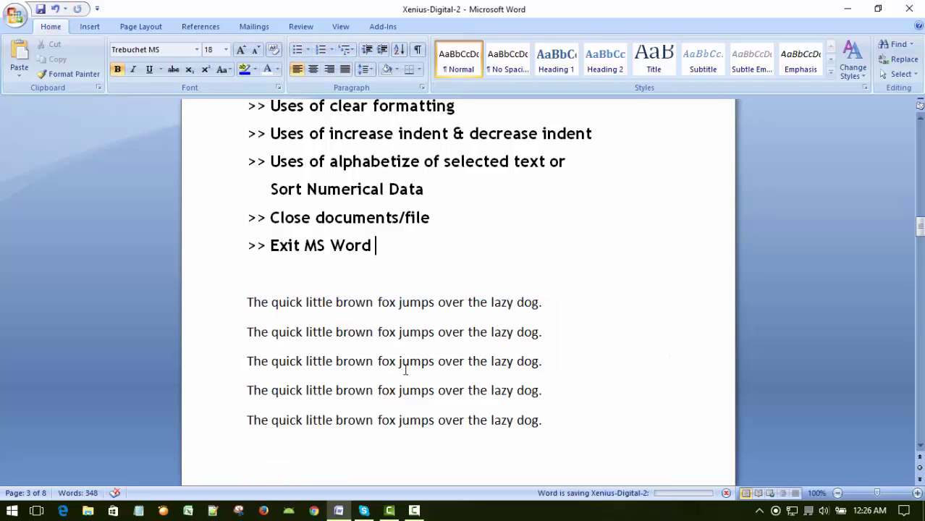
Split sentences before 'brown' and 'fox', and delete the line 'The quick little brown'.
{"action": "left_click", "coordinate": [335, 303]}
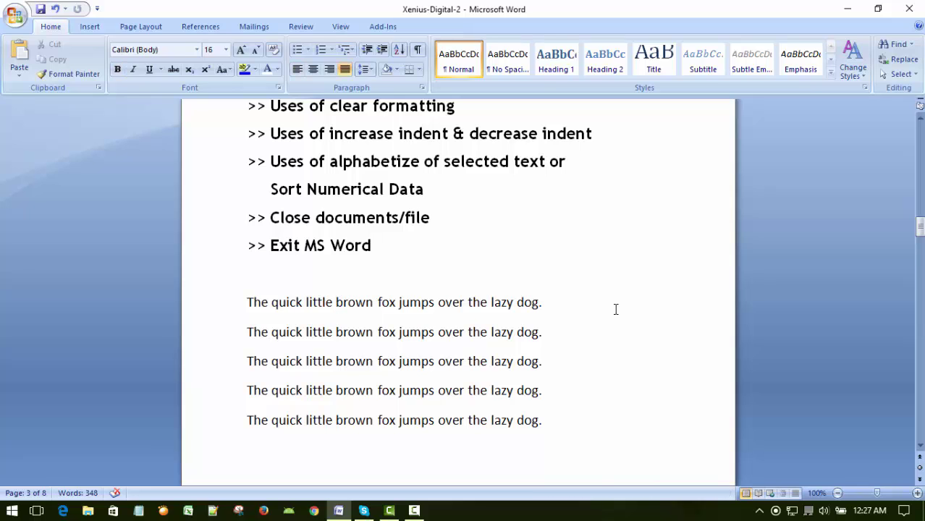
{"action": "key", "text": "Return"}
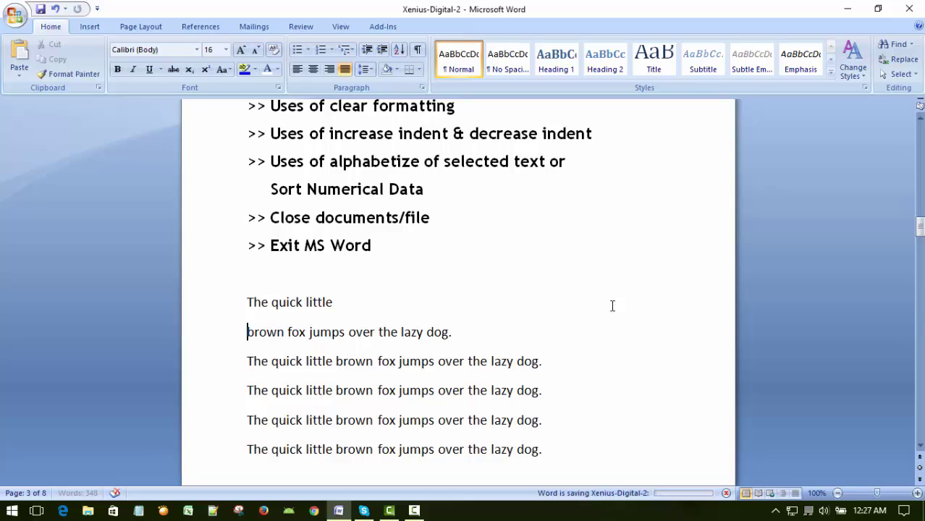
{"action": "left_click", "coordinate": [378, 361]}
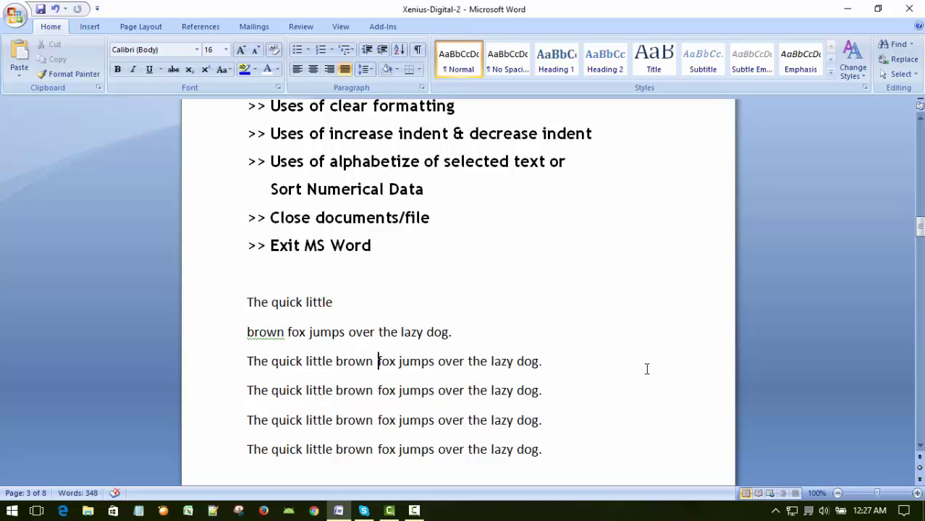
{"action": "key", "text": "Return"}
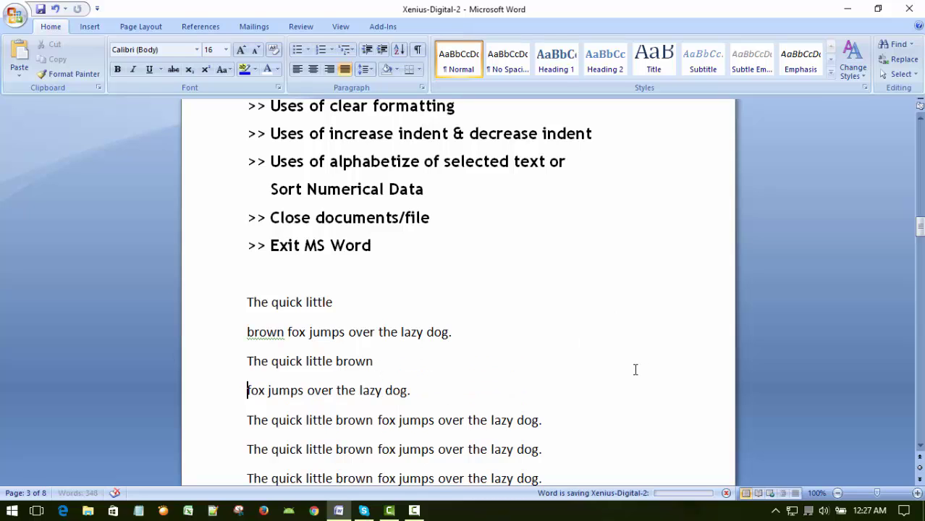
{"action": "scroll", "coordinate": [636, 370], "scroll_direction": "down", "scroll_amount": 3}
{"action": "left_click", "coordinate": [229, 267]}
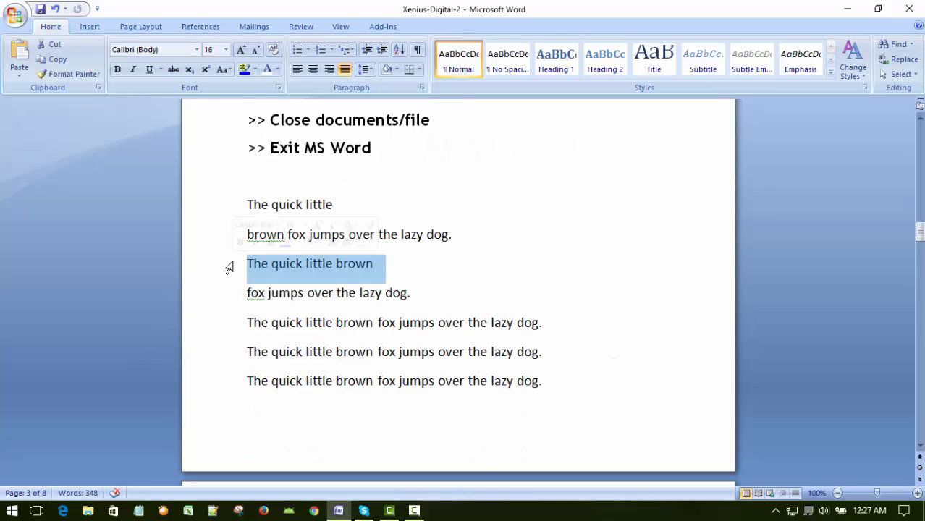
{"action": "key", "text": "Delete"}
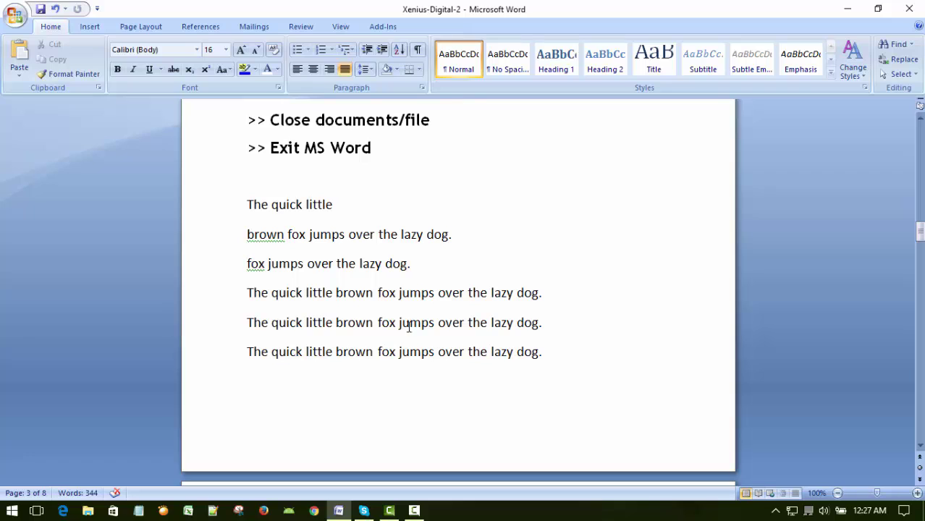
Split the next sentence before 'little' and remove the 'The quick' fragment and extra blank line.
{"action": "left_click", "coordinate": [307, 293]}
{"action": "key", "text": "Return"}
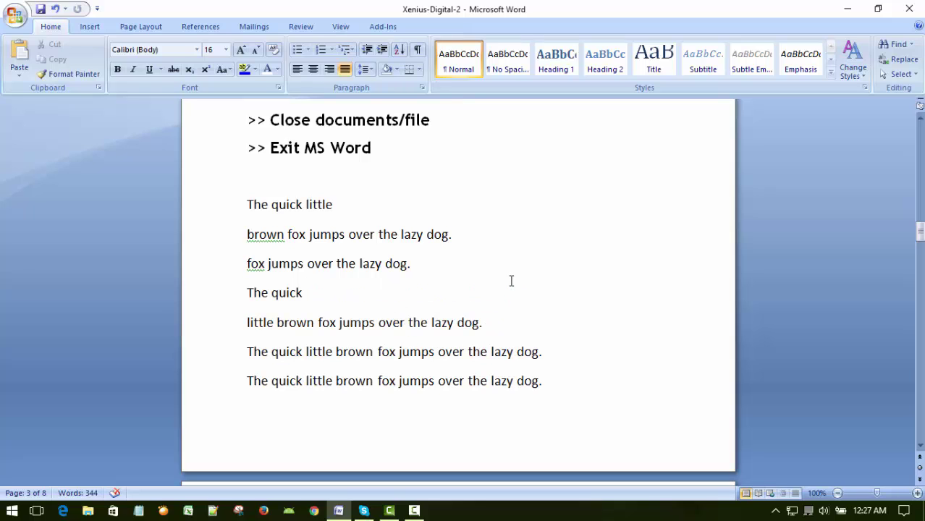
{"action": "key", "text": "shift+Up"}
{"action": "key", "text": "BackSpace"}
{"action": "key", "text": "ctrl+s"}
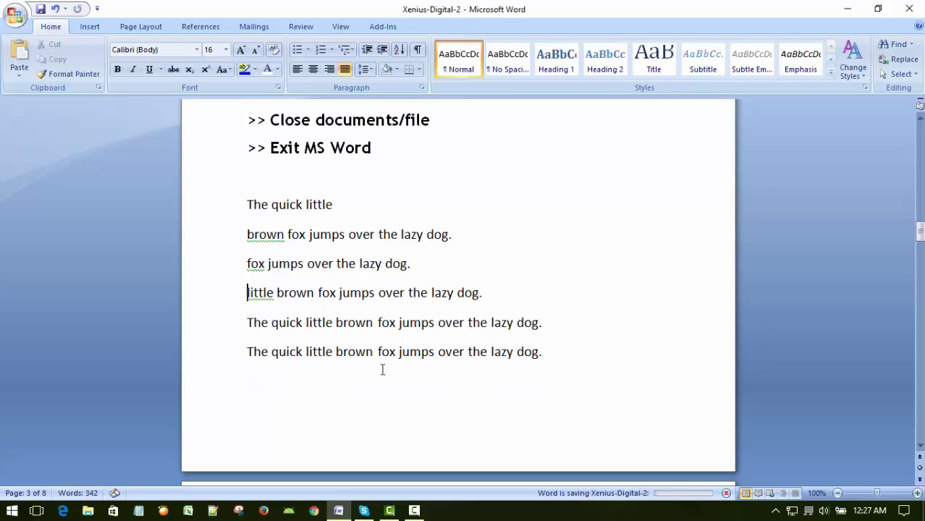
{"action": "key", "text": "Return"}
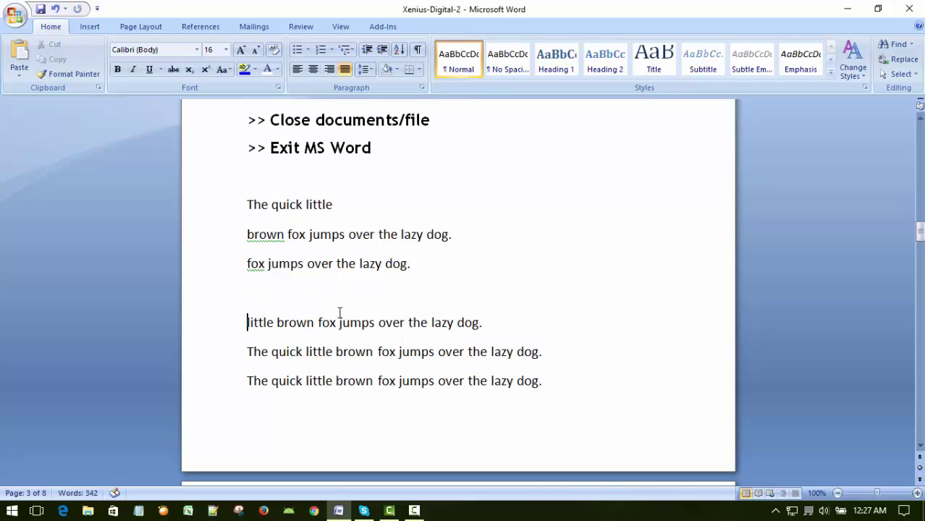
{"action": "key", "text": "shift+Up"}
{"action": "key", "text": "BackSpace"}
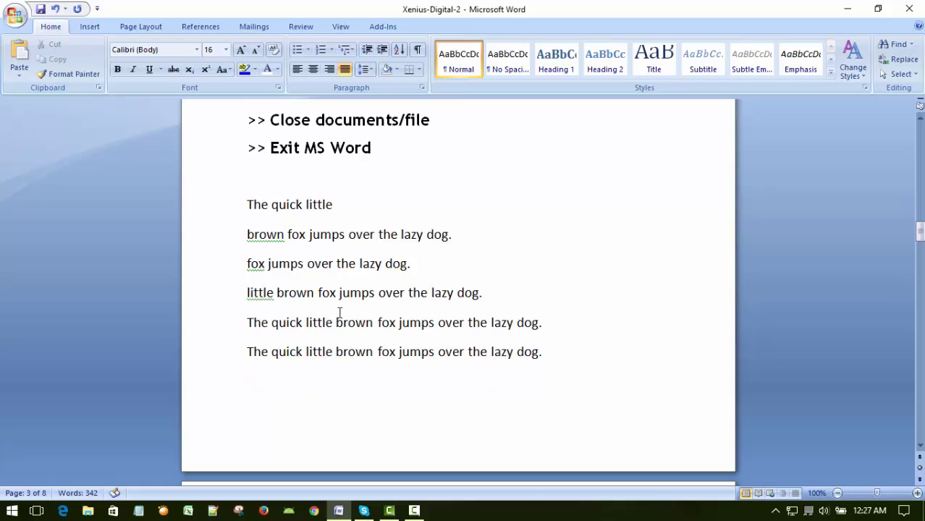
{"action": "key", "text": "ctrl+s"}
Split the next sentence before 'lazy', delete the leftover fragment, and select the fragment lines.
{"action": "left_click", "coordinate": [492, 322]}
{"action": "key", "text": "Return"}
{"action": "key", "text": "shift+Up"}
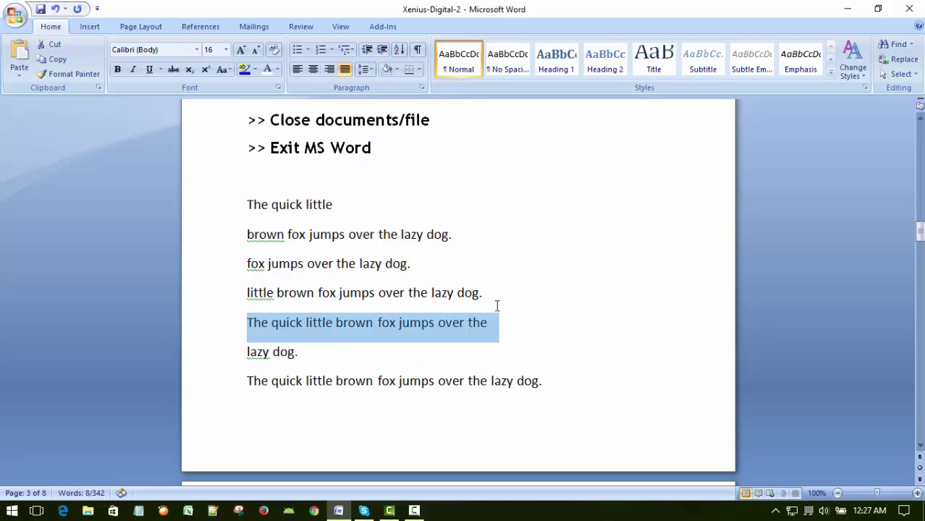
{"action": "key", "text": "BackSpace"}
{"action": "key", "text": "ctrl+s"}
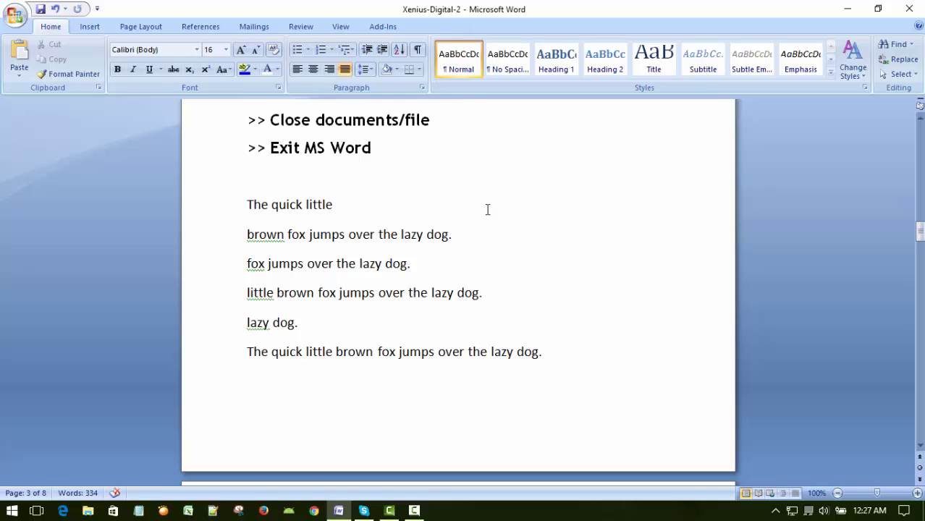
{"action": "left_click", "coordinate": [488, 177]}
{"action": "mouse_move", "coordinate": [242, 204]}
{"action": "left_mouse_down"}
{"action": "mouse_move", "coordinate": [378, 317]}
{"action": "mouse_move", "coordinate": [404, 324]}
{"action": "left_mouse_up"}
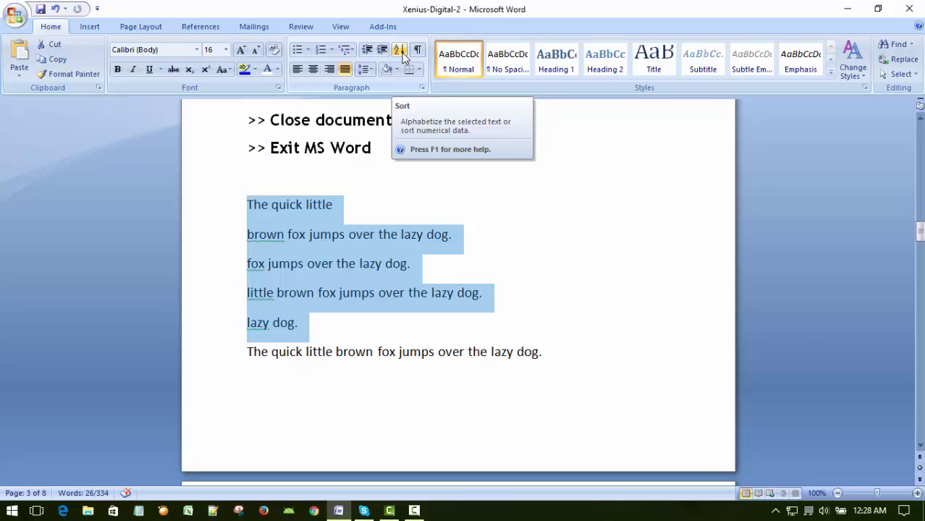
Sort the selected fragment lines by Paragraphs, Text, Ascending so 'brown fox jumps…' comes first.
{"action": "left_click", "coordinate": [400, 55]}
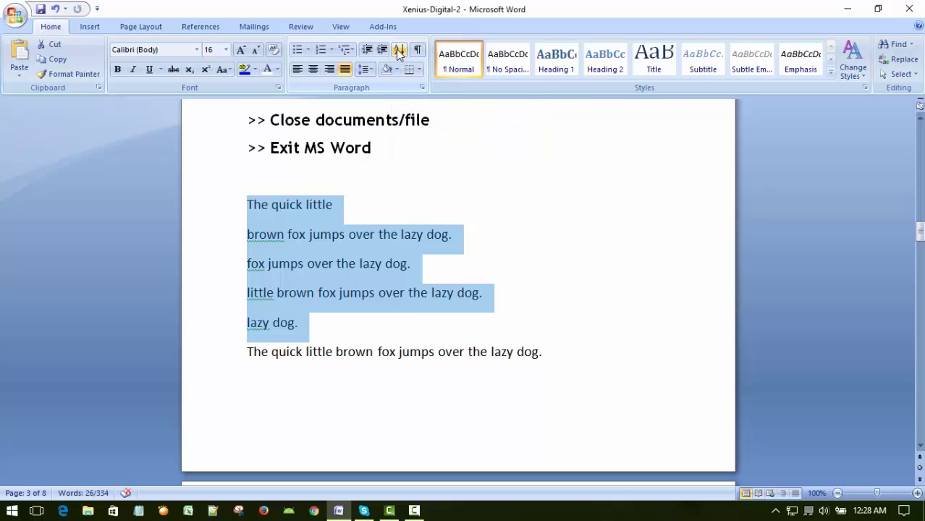
{"action": "left_click", "coordinate": [399, 55]}
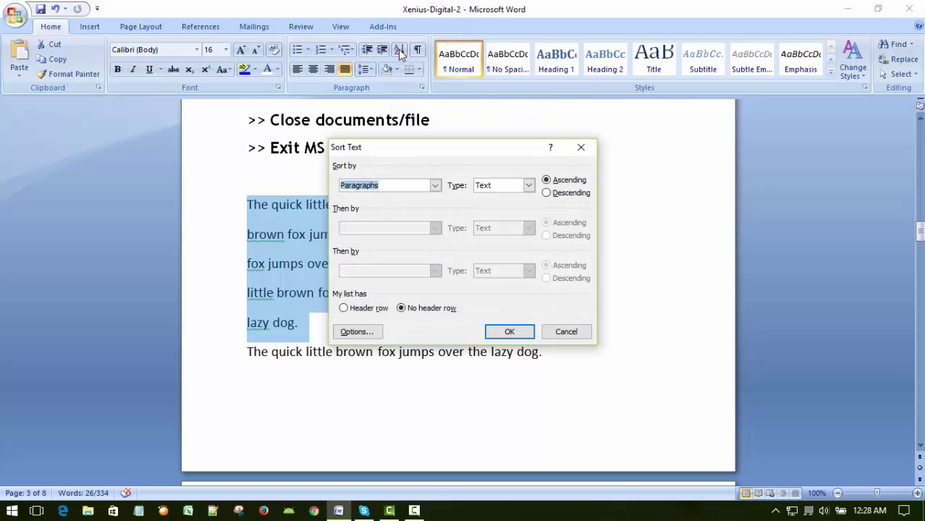
{"action": "left_click", "coordinate": [505, 333]}
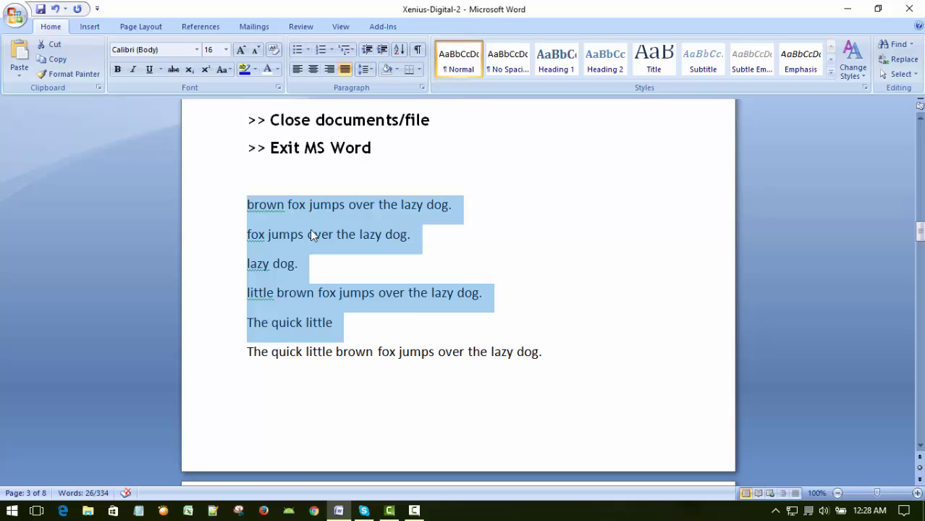
{"action": "left_click", "coordinate": [399, 49]}
{"action": "left_click", "coordinate": [507, 332]}
{"action": "left_click", "coordinate": [462, 262]}
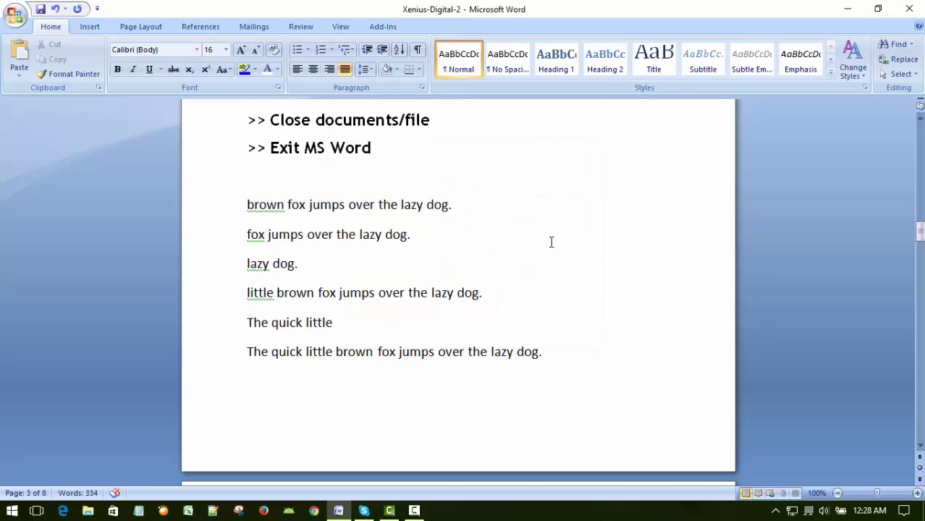
{"action": "key", "text": "ctrl+s"}
{"action": "left_click", "coordinate": [386, 293]}
{"action": "left_click", "coordinate": [519, 352]}
Delete 'The quick little brown fox jumps' so the last sentence reads 'over the lazy dog.'.
{"action": "key", "text": "ctrl+shift+Right"}
{"action": "key", "text": "ctrl+shift+Right"}
{"action": "key", "text": "ctrl+shift+Right"}
{"action": "key", "text": "ctrl+shift+Right"}
{"action": "key", "text": "ctrl+shift+Right"}
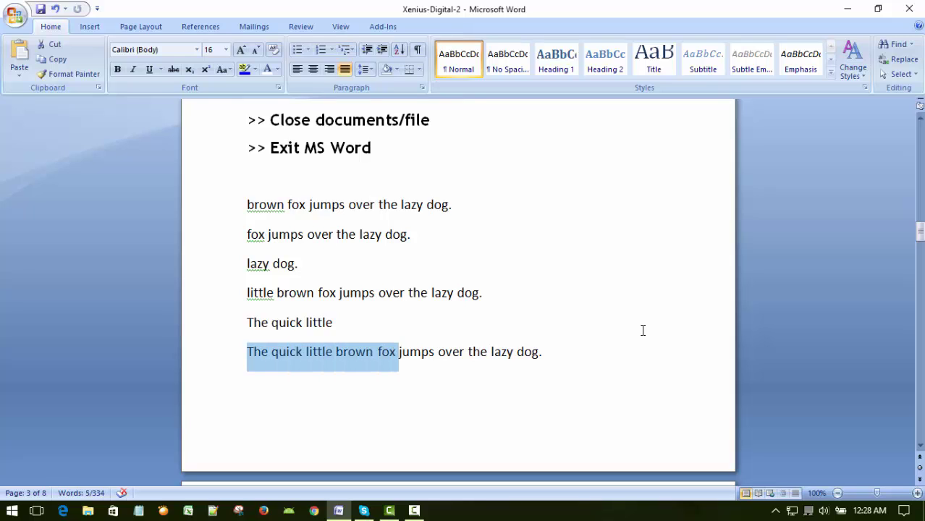
{"action": "key", "text": "ctrl+shift+Right"}
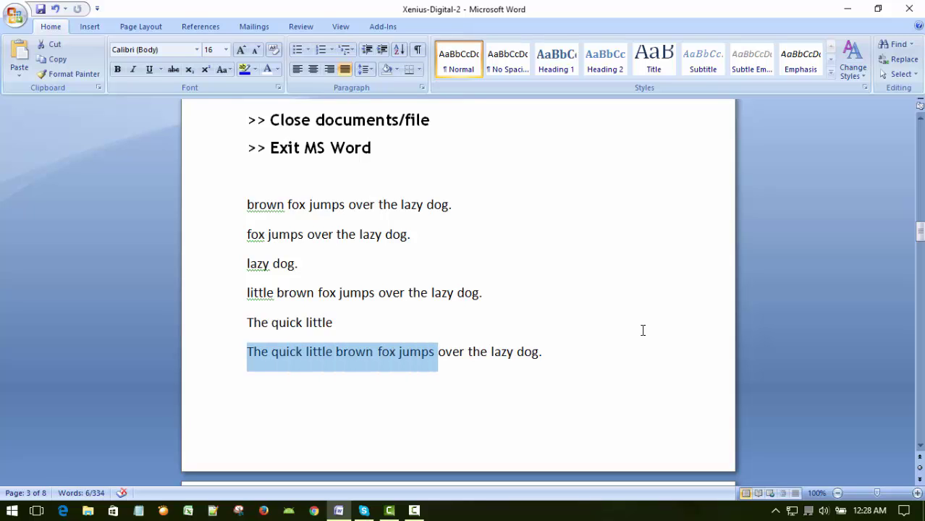
{"action": "key", "text": "Delete"}
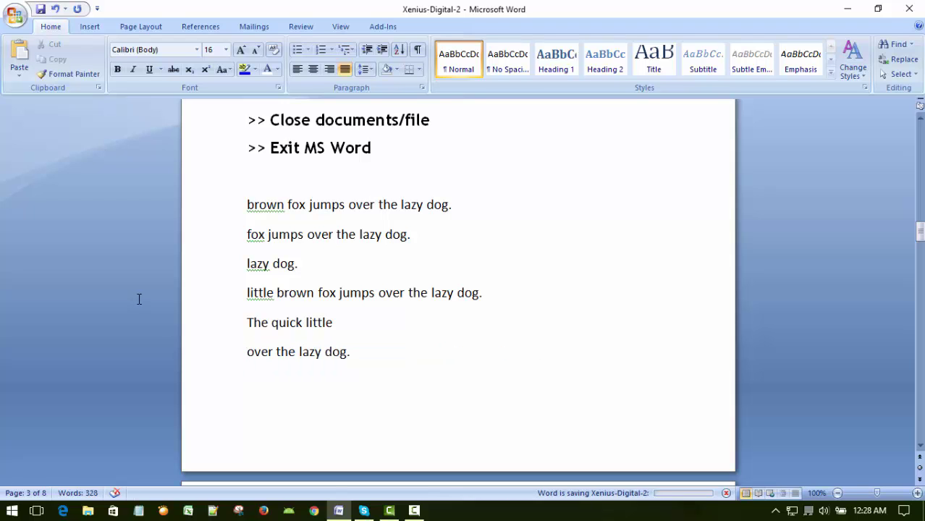
Sort the six fox-and-dog lines ascending and save the document.
{"action": "left_click_drag", "start_coordinate": [268, 235], "coordinate": [424, 361]}
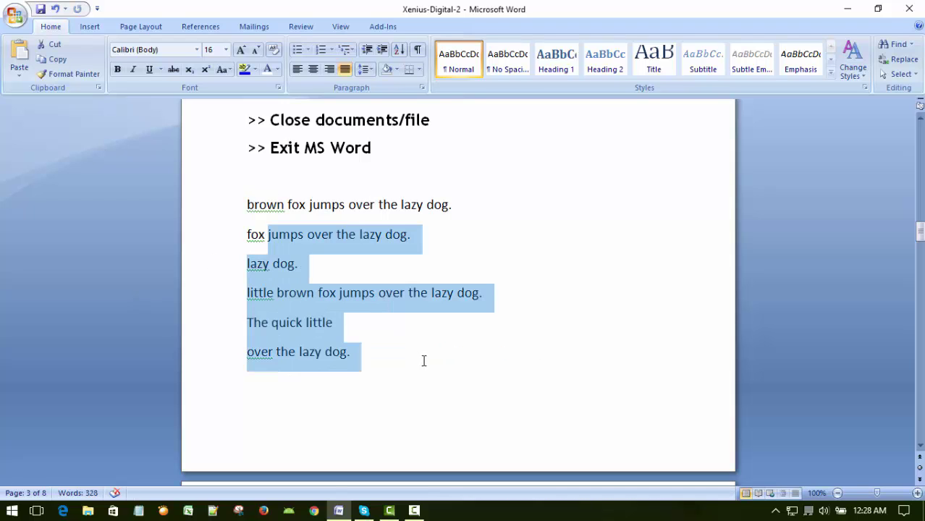
{"action": "left_click", "coordinate": [394, 262]}
{"action": "left_click_drag", "start_coordinate": [233, 210], "coordinate": [207, 358]}
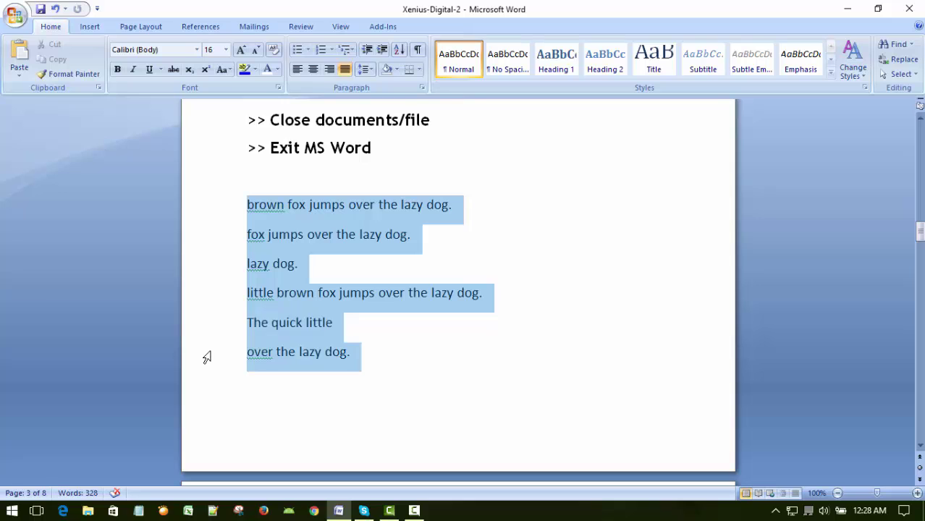
{"action": "left_click", "coordinate": [399, 49]}
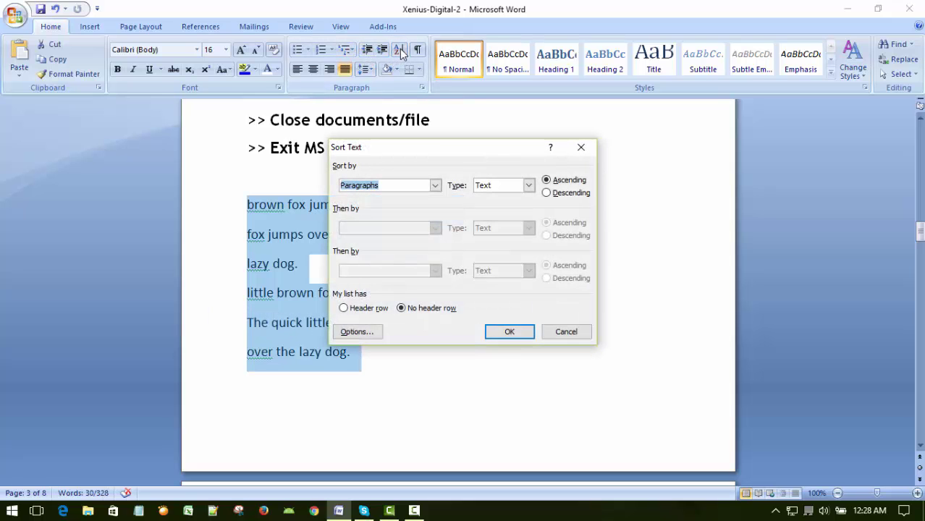
{"action": "left_click", "coordinate": [499, 334]}
{"action": "left_click", "coordinate": [515, 386]}
{"action": "key", "text": "ctrl+s"}
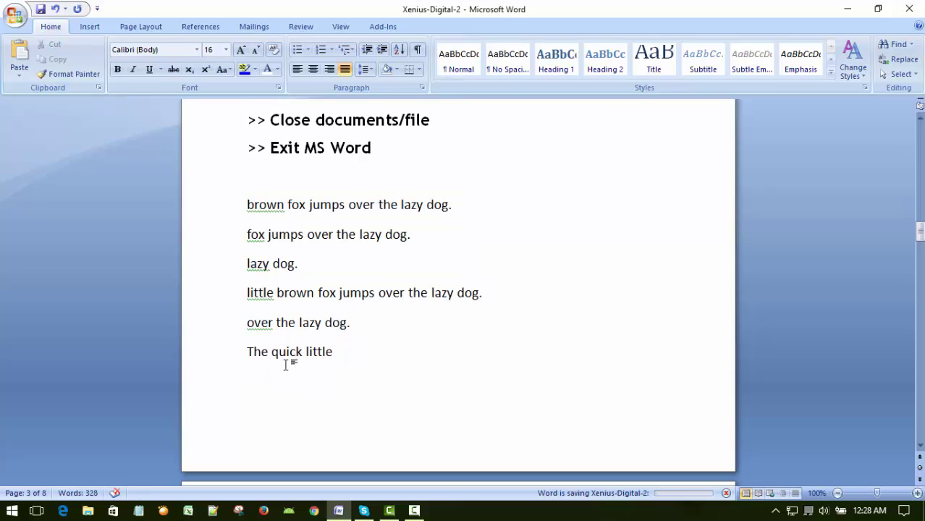
Move the cursor to the blank page after the fox lines.
{"action": "left_click", "coordinate": [470, 232]}
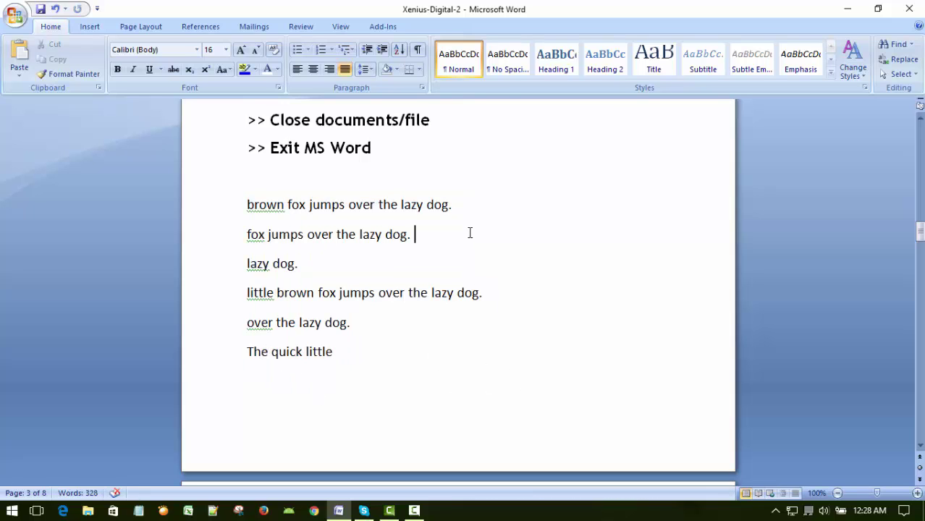
{"action": "scroll", "coordinate": [470, 308], "scroll_direction": "down", "scroll_amount": 2}
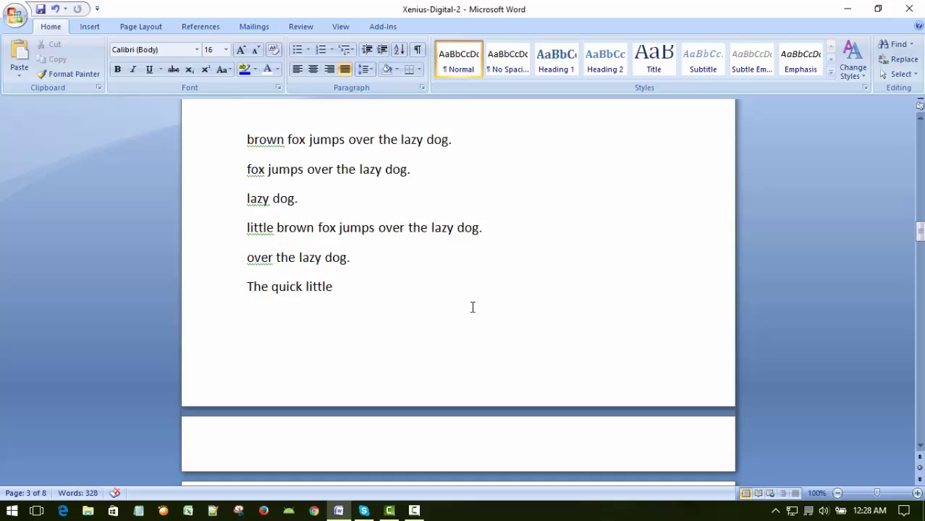
{"action": "scroll", "coordinate": [470, 308], "scroll_direction": "down", "scroll_amount": 3}
{"action": "scroll", "coordinate": [471, 307], "scroll_direction": "down", "scroll_amount": 3}
{"action": "scroll", "coordinate": [471, 308], "scroll_direction": "down", "scroll_amount": 2}
{"action": "scroll", "coordinate": [471, 308], "scroll_direction": "down", "scroll_amount": 4}
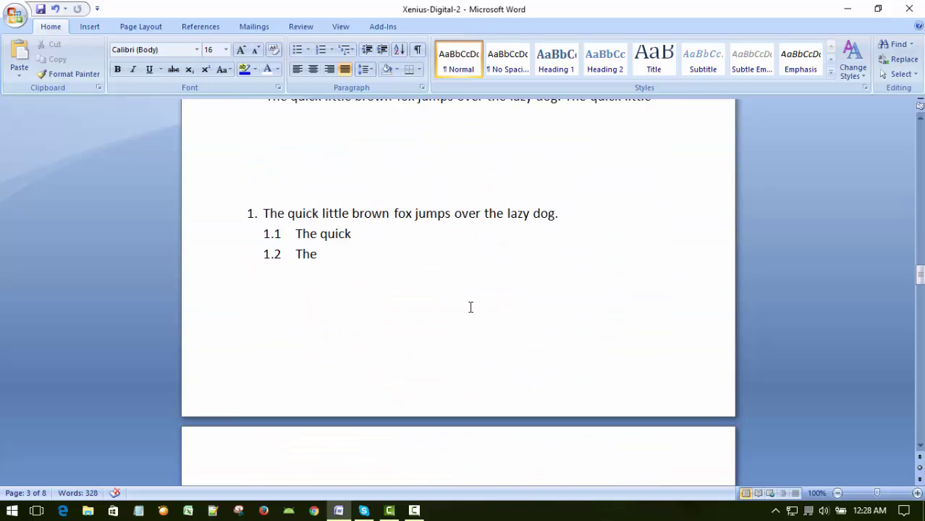
{"action": "scroll", "coordinate": [471, 307], "scroll_direction": "down", "scroll_amount": 1}
{"action": "scroll", "coordinate": [470, 308], "scroll_direction": "down", "scroll_amount": 3}
{"action": "scroll", "coordinate": [470, 308], "scroll_direction": "down", "scroll_amount": 3}
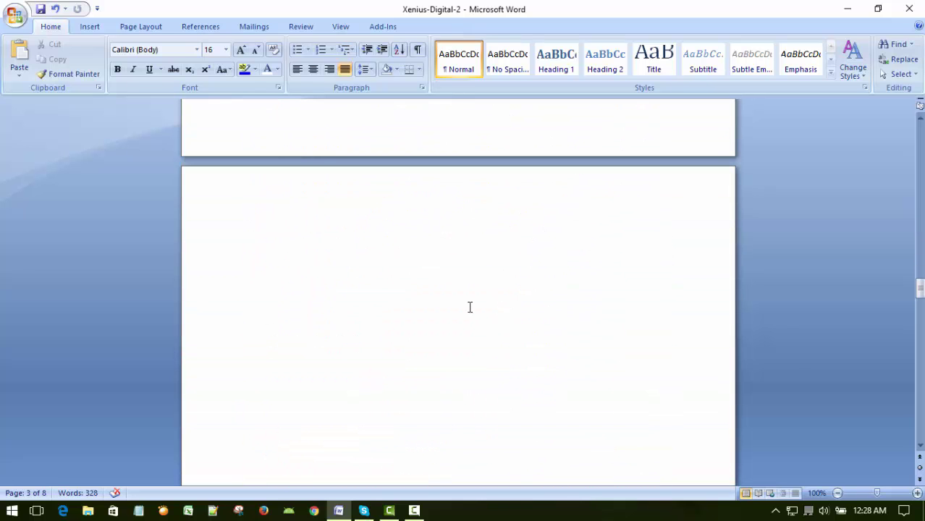
{"action": "left_click", "coordinate": [362, 275]}
{"action": "scroll", "coordinate": [475, 297], "scroll_direction": "up", "scroll_amount": 1}
{"action": "key", "text": "Up"}
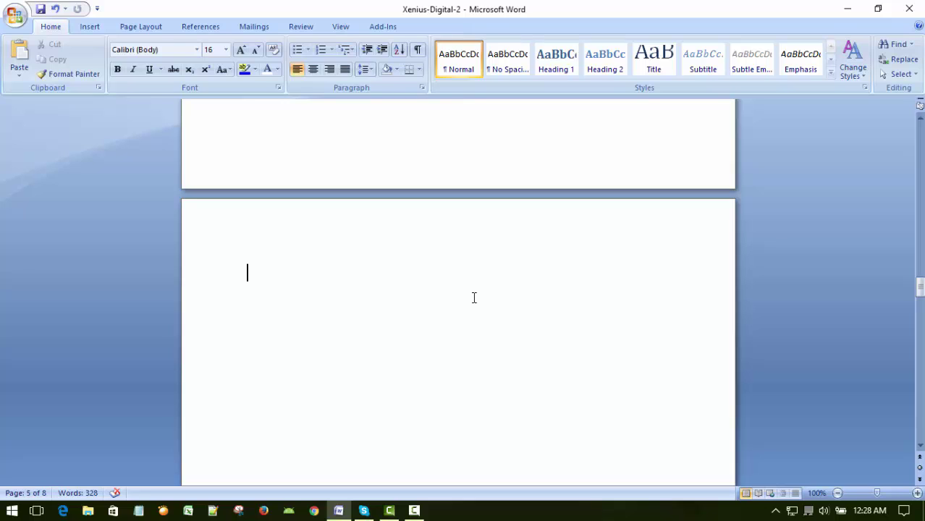
{"action": "key", "text": "Down"}
Type the numbers 1, 9, 5, 8, 4, 3, 7, 6, one per line.
{"action": "type", "text": "1"}
{"action": "key", "text": "Return"}
{"action": "type", "text": "9"}
{"action": "key", "text": "Return"}
{"action": "type", "text": "5"}
{"action": "key", "text": "Return"}
{"action": "type", "text": "8"}
{"action": "key", "text": "Return"}
{"action": "type", "text": "4"}
{"action": "key", "text": "Return"}
{"action": "type", "text": "3"}
{"action": "key", "text": "Return"}
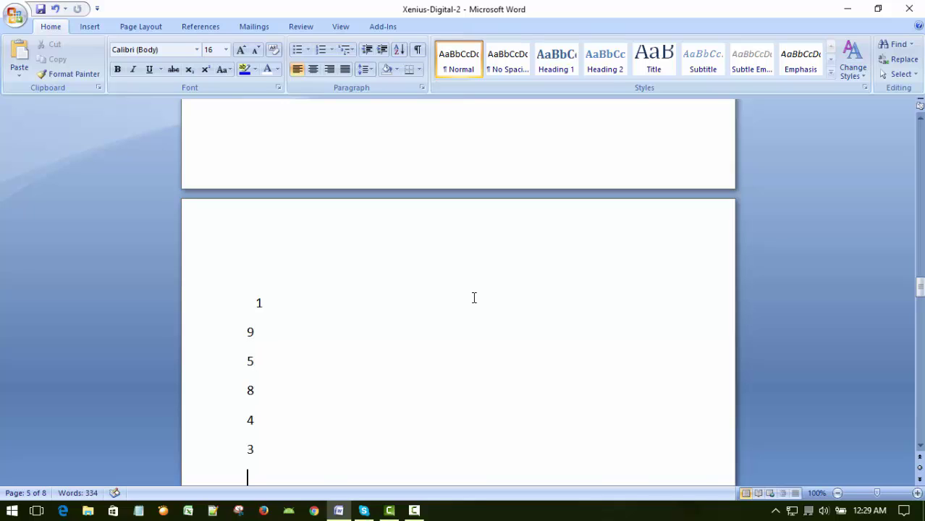
{"action": "type", "text": "7"}
{"action": "key", "text": "Return"}
{"action": "type", "text": "6"}
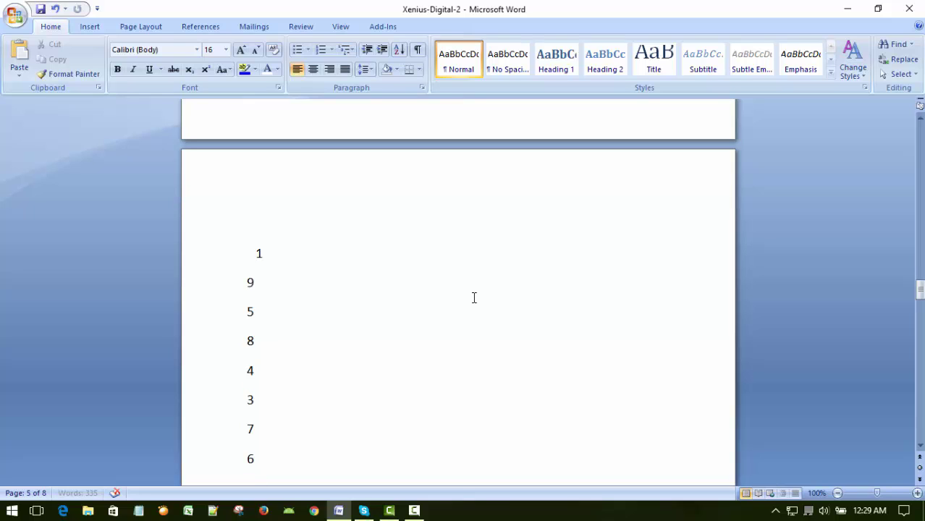
{"action": "key", "text": "Return"}
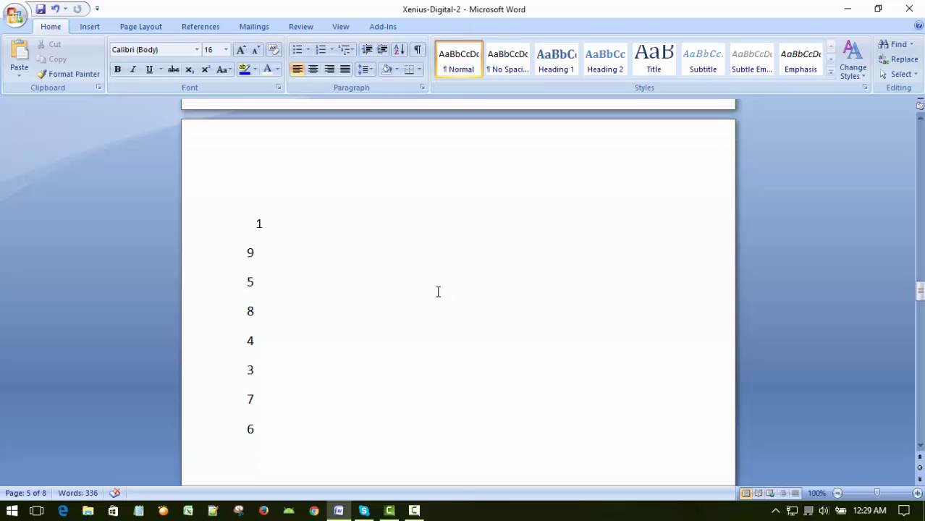
Delete the leading space before the 1 and save the document.
{"action": "scroll", "coordinate": [391, 272], "scroll_direction": "down", "scroll_amount": 1}
{"action": "left_click", "coordinate": [249, 192]}
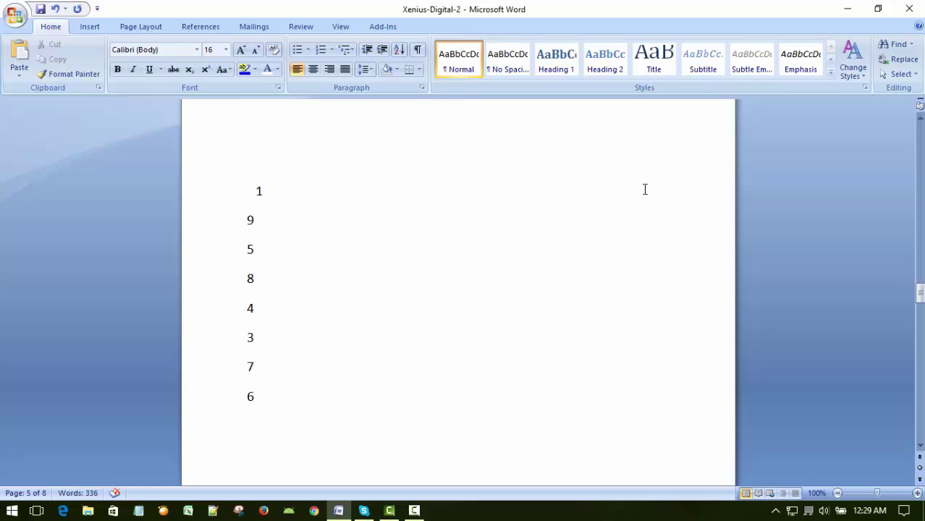
{"action": "key", "text": "BackSpace"}
{"action": "key", "text": "BackSpace"}
{"action": "key", "text": "BackSpace"}
{"action": "key", "text": "Up"}
{"action": "key", "text": "ctrl+s"}
{"action": "left_click", "coordinate": [416, 512]}
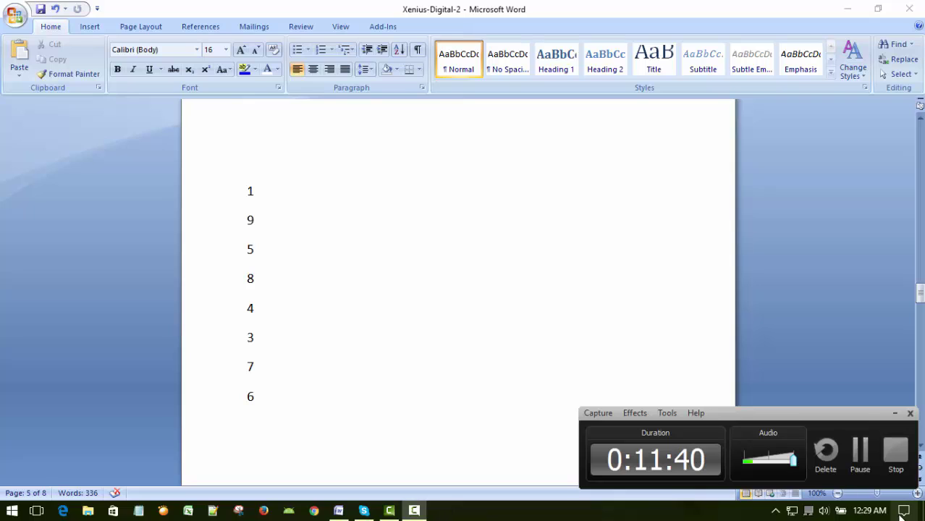
{"action": "left_click", "coordinate": [896, 414]}
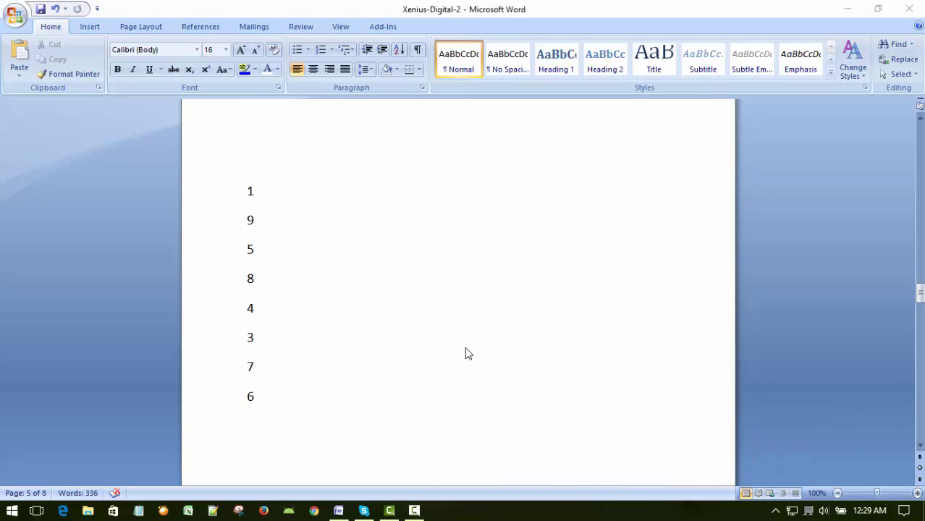
Select the eight numbers and sort them ascending by Number type with the Sort dialog.
{"action": "left_click", "coordinate": [243, 191]}
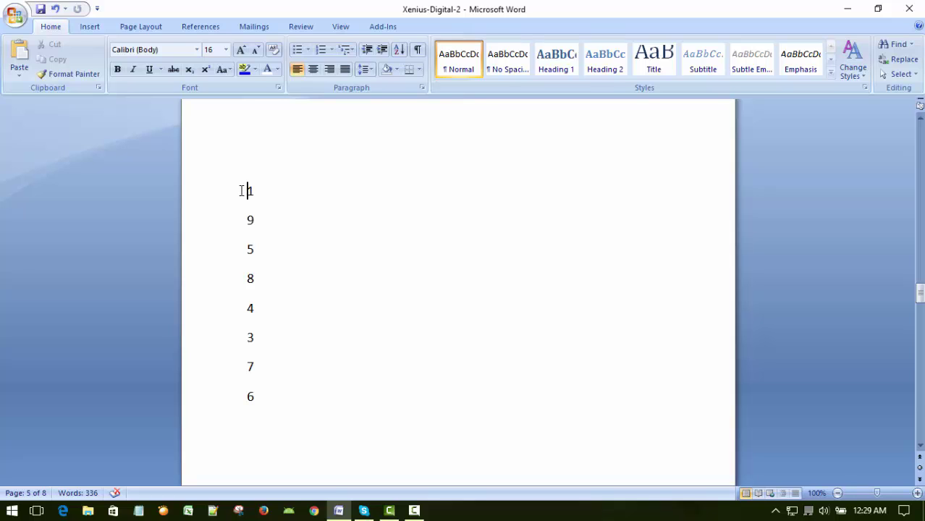
{"action": "left_click_drag", "start_coordinate": [243, 191], "coordinate": [300, 394]}
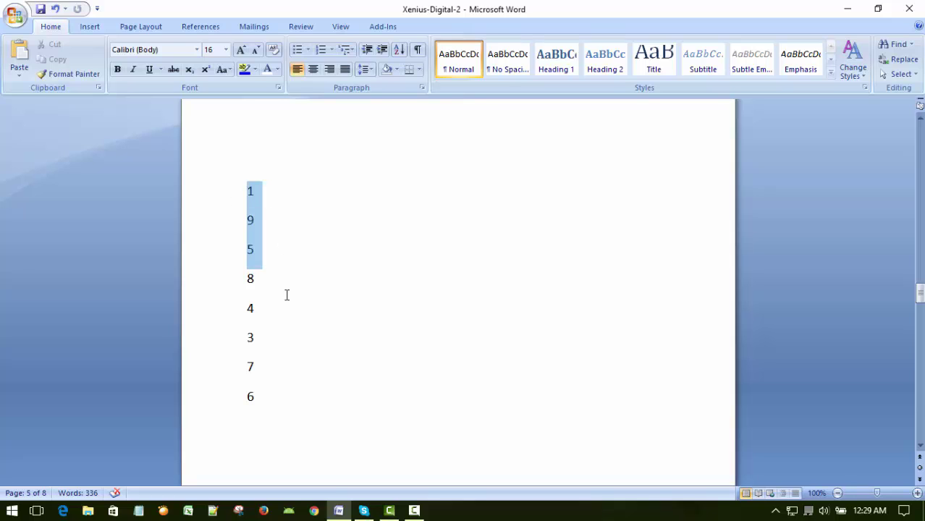
{"action": "left_click", "coordinate": [299, 395]}
{"action": "left_click_drag", "start_coordinate": [232, 191], "coordinate": [314, 397]}
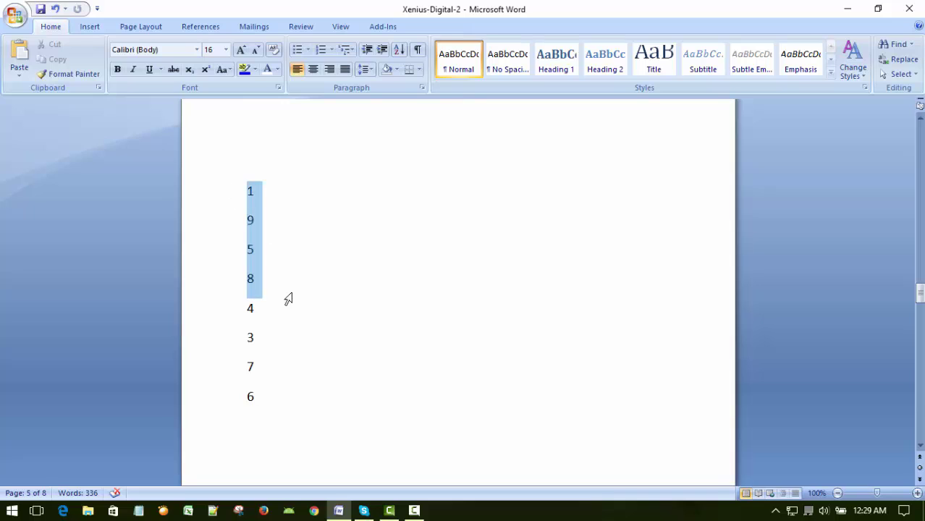
{"action": "left_click", "coordinate": [314, 397]}
{"action": "left_click_drag", "start_coordinate": [194, 189], "coordinate": [210, 404]}
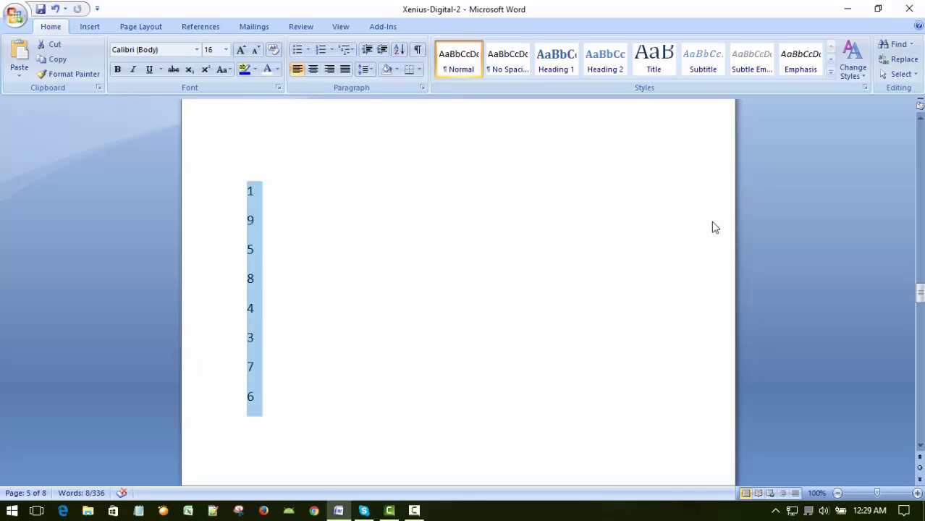
{"action": "left_click", "coordinate": [399, 49]}
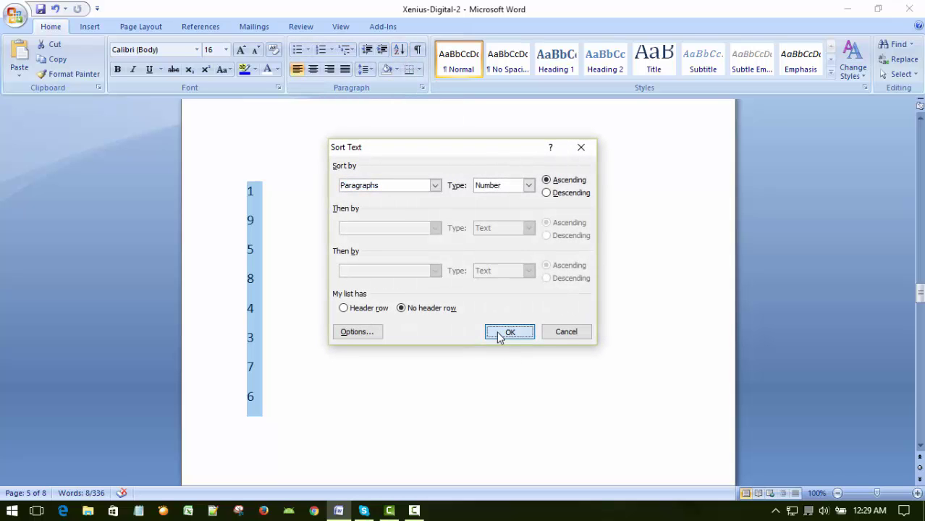
{"action": "left_click", "coordinate": [499, 335]}
Point out each sorted number in turn, from 1 down to 9.
{"action": "left_click", "coordinate": [618, 292]}
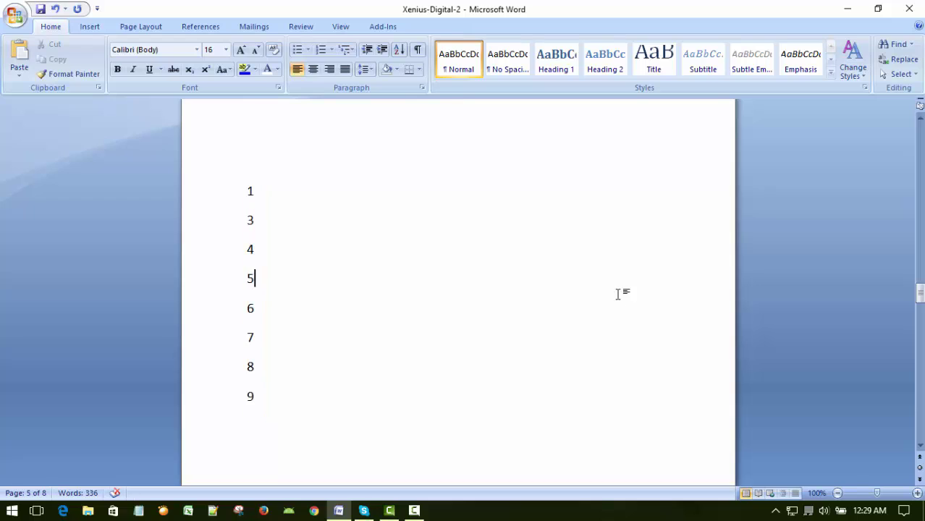
{"action": "left_click", "coordinate": [265, 190]}
{"action": "left_click_drag", "start_coordinate": [267, 221], "coordinate": [264, 247]}
{"action": "left_click", "coordinate": [270, 252]}
{"action": "left_click", "coordinate": [274, 289]}
{"action": "left_click", "coordinate": [269, 312]}
{"action": "left_click", "coordinate": [272, 339]}
{"action": "left_click", "coordinate": [266, 371]}
{"action": "left_click", "coordinate": [266, 396]}
Scroll back up to the topic list and place the caret after '>> Exit MS Word'.
{"action": "scroll", "coordinate": [473, 272], "scroll_direction": "up", "scroll_amount": 5}
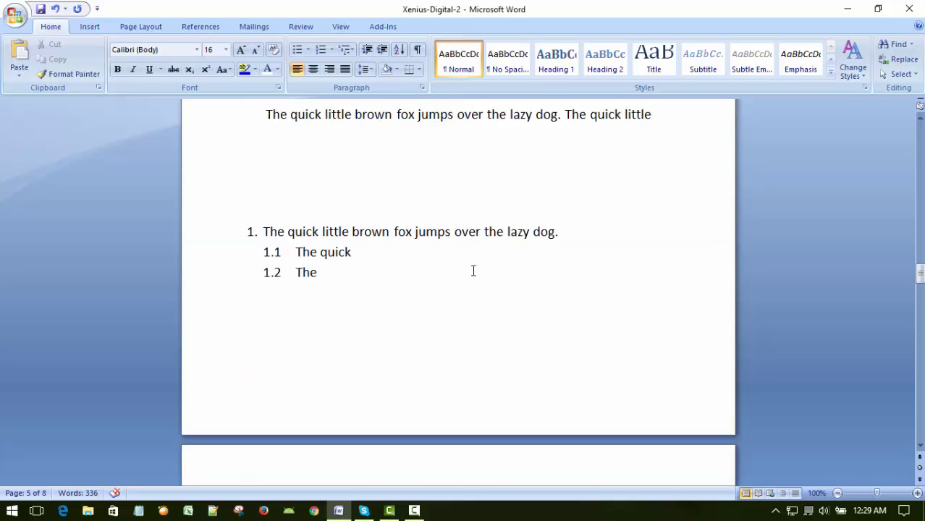
{"action": "scroll", "coordinate": [478, 265], "scroll_direction": "up", "scroll_amount": 3}
{"action": "scroll", "coordinate": [484, 258], "scroll_direction": "up", "scroll_amount": 5}
{"action": "scroll", "coordinate": [489, 239], "scroll_direction": "up", "scroll_amount": 5}
{"action": "scroll", "coordinate": [490, 218], "scroll_direction": "up", "scroll_amount": 4}
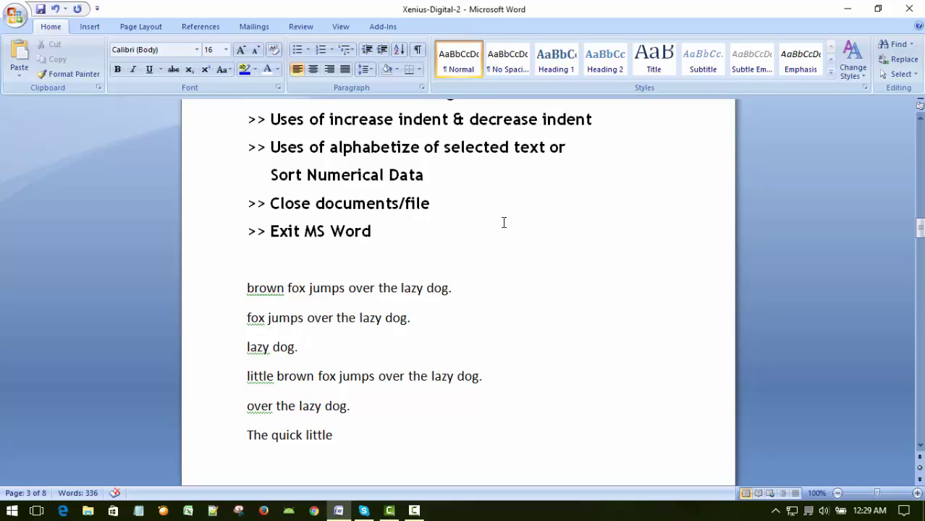
{"action": "left_click", "coordinate": [544, 241]}
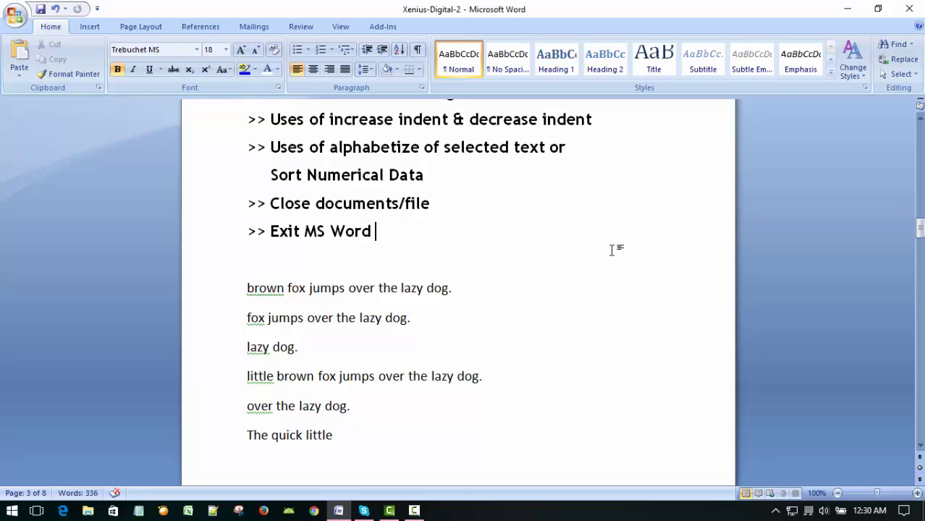
Close Xenius-Digital-2 from the Office menu, then exit Word to the desktop.
{"action": "left_click", "coordinate": [15, 14]}
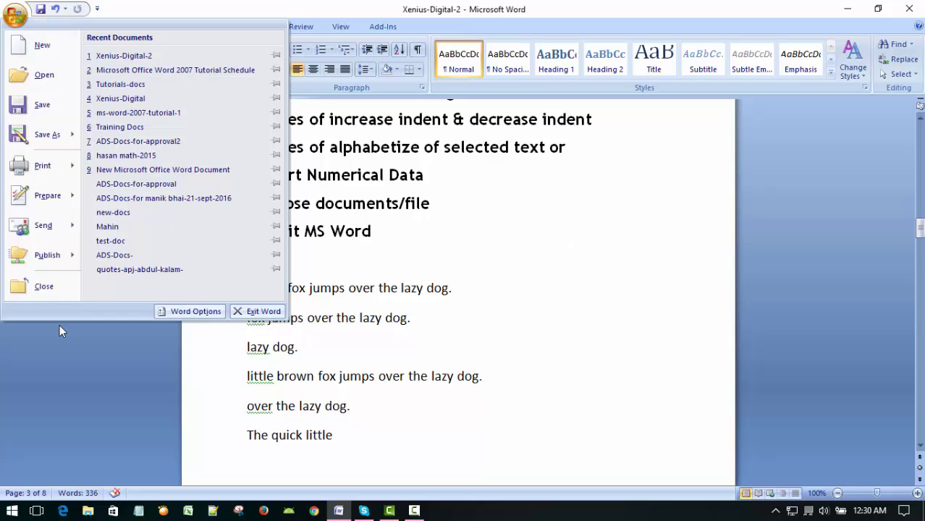
{"action": "key", "text": "Escape"}
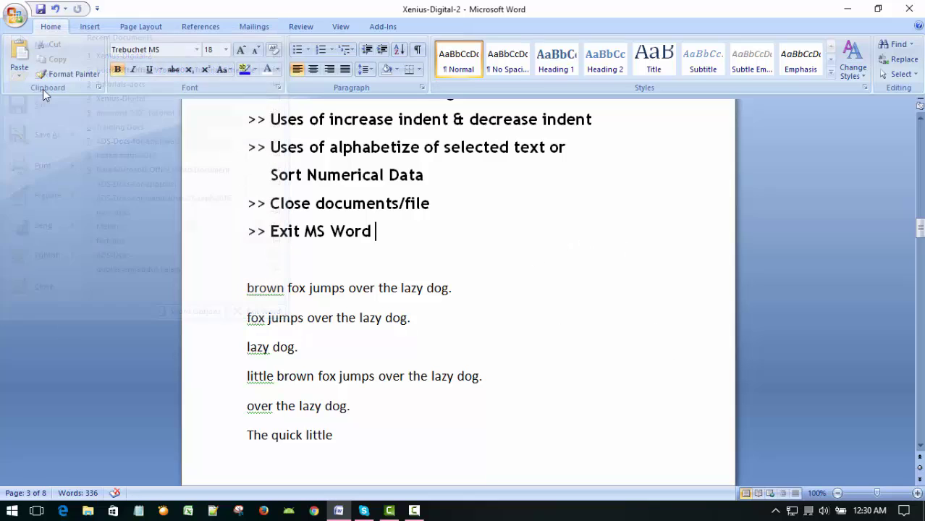
{"action": "left_click", "coordinate": [16, 21]}
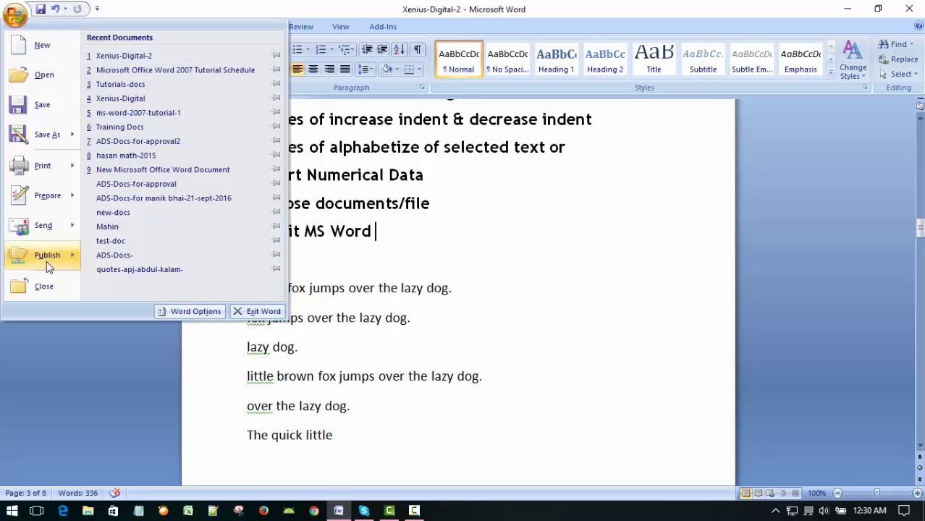
{"action": "left_click", "coordinate": [47, 287]}
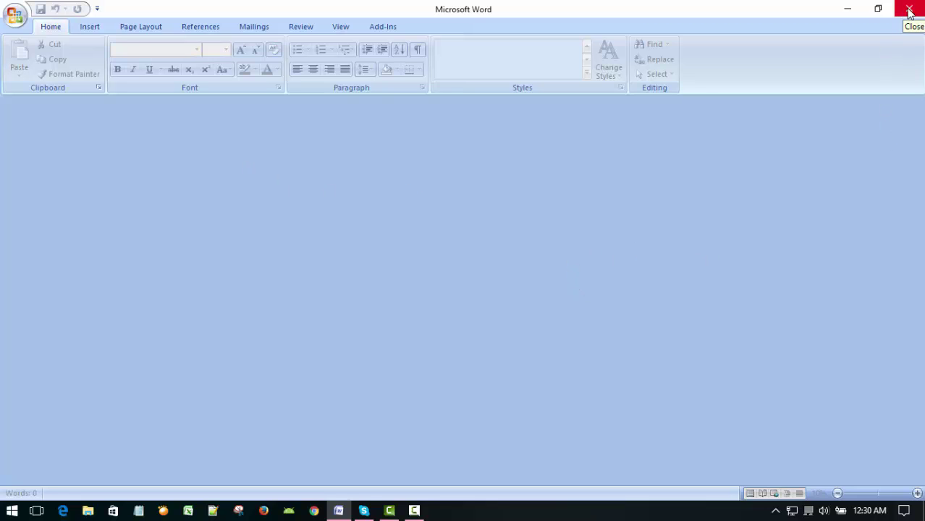
{"action": "left_click", "coordinate": [909, 10]}
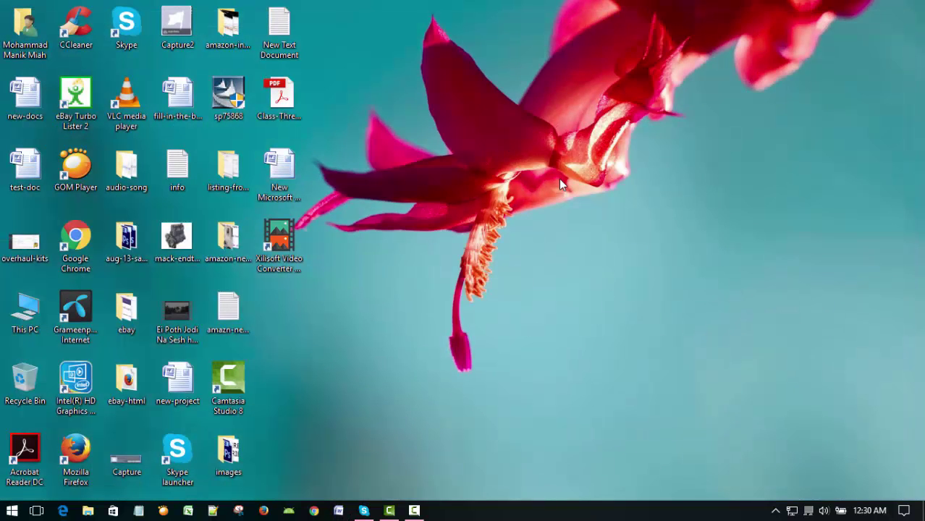
{"action": "right_click", "coordinate": [559, 179]}
{"action": "left_click", "coordinate": [599, 221]}
{"action": "right_click", "coordinate": [530, 167]}
{"action": "left_click", "coordinate": [560, 209]}
{"action": "right_click", "coordinate": [559, 169]}
{"action": "left_click", "coordinate": [583, 204]}
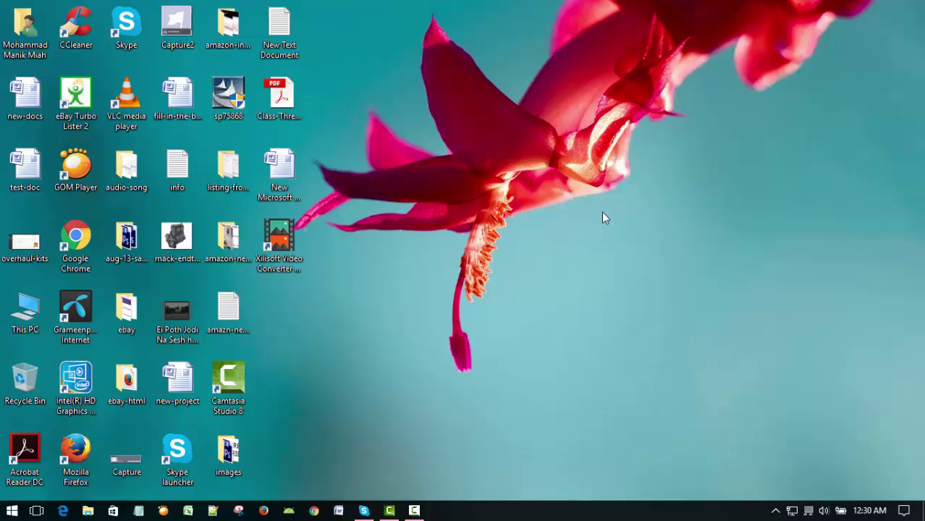